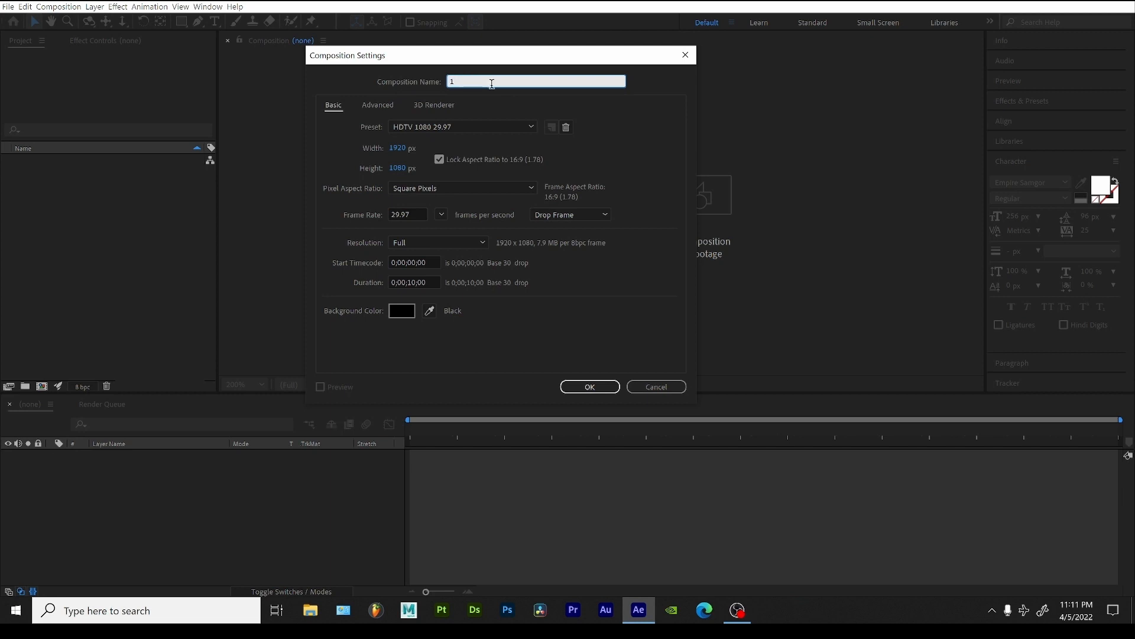
- Confirm the 1920 × 1080 composition named 1 and add a text layer reading "Flow" to it
left_click(572, 386)
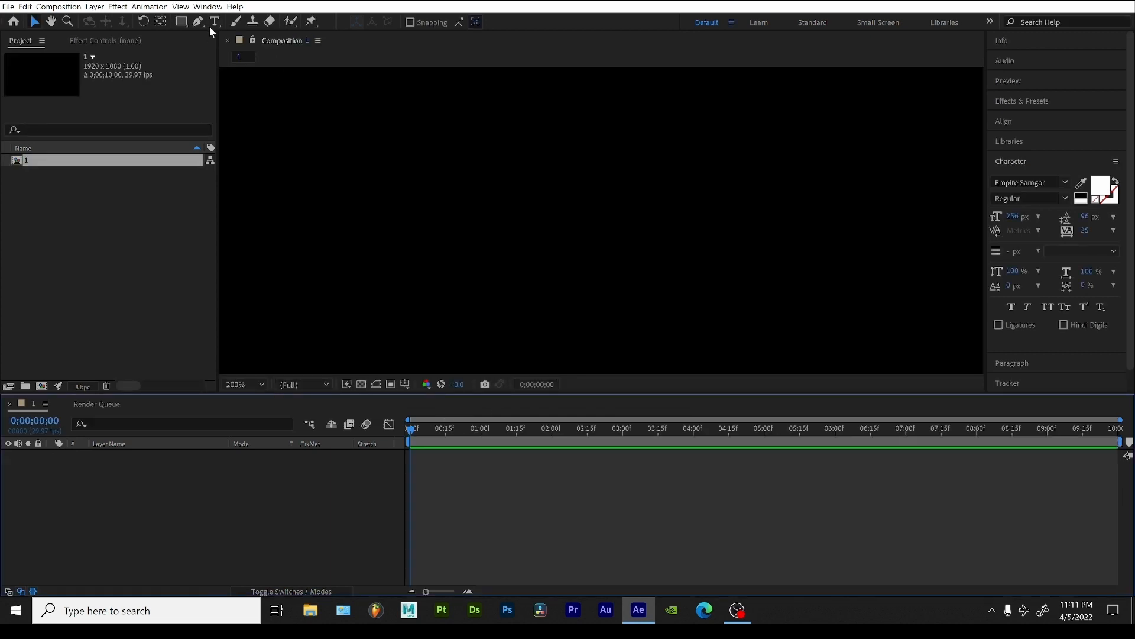
left_click(214, 24)
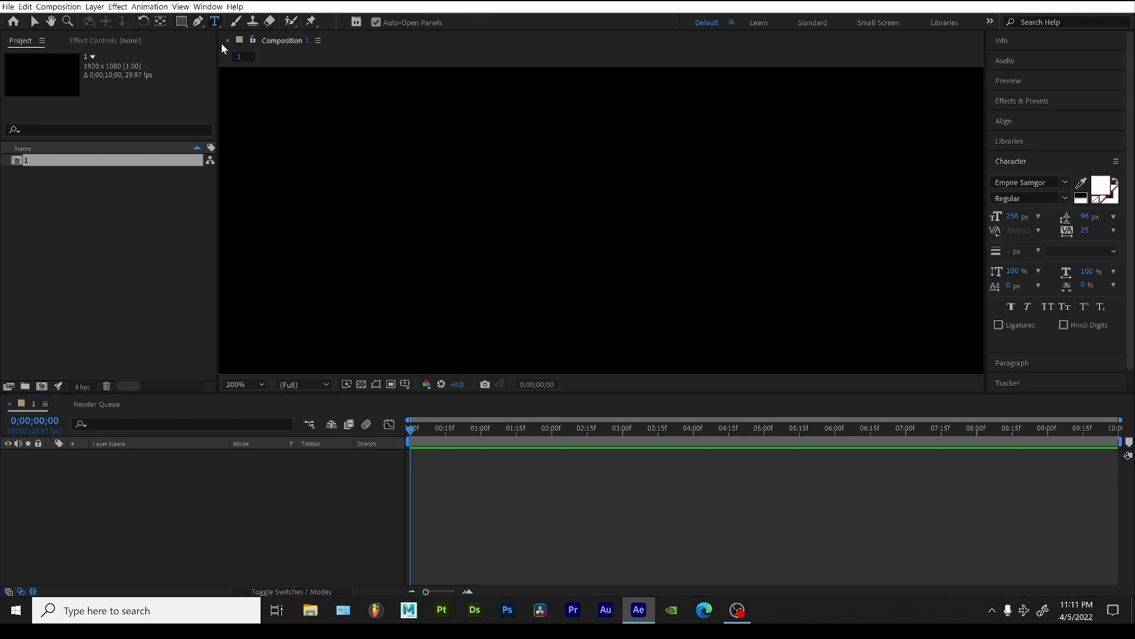
left_click(256, 385)
left_click(256, 161)
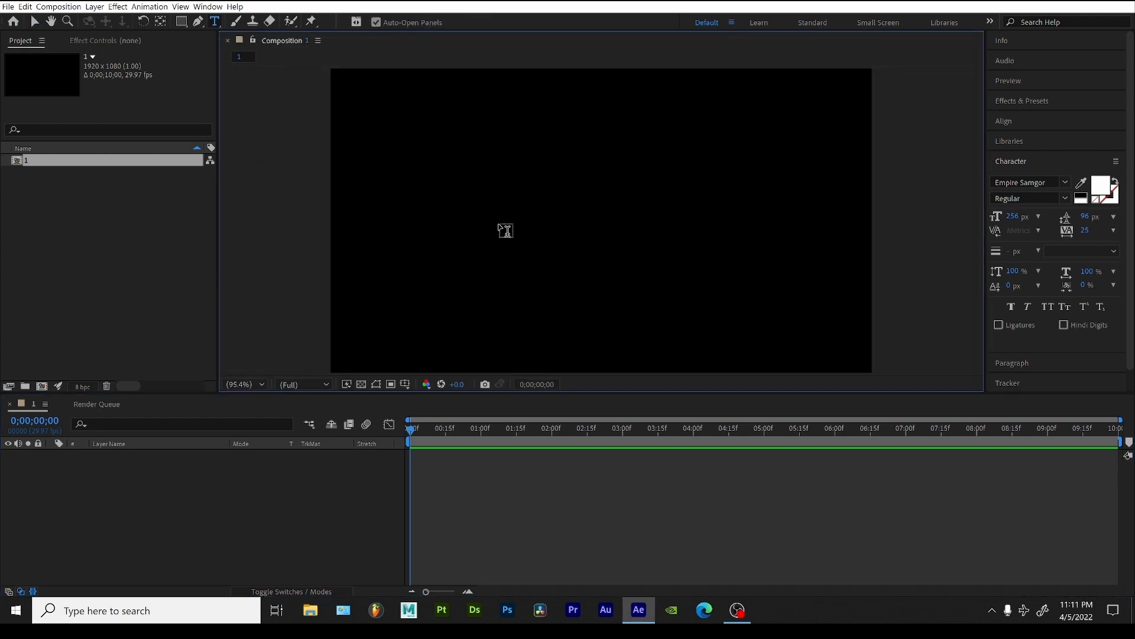
left_click(501, 231)
type("Flow")
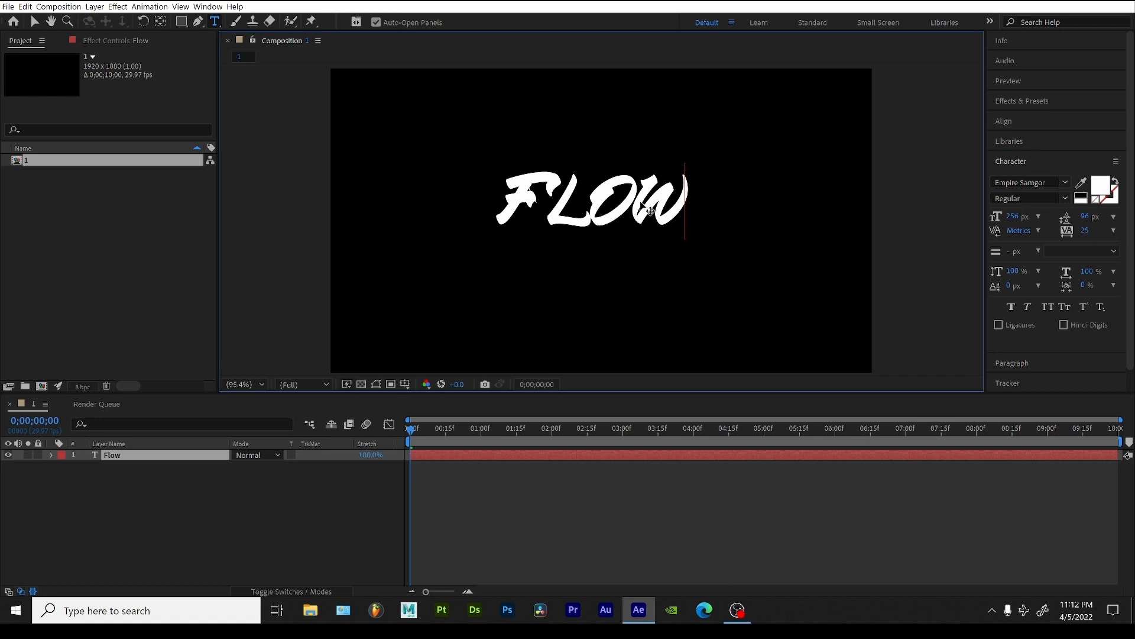
key("Escape")
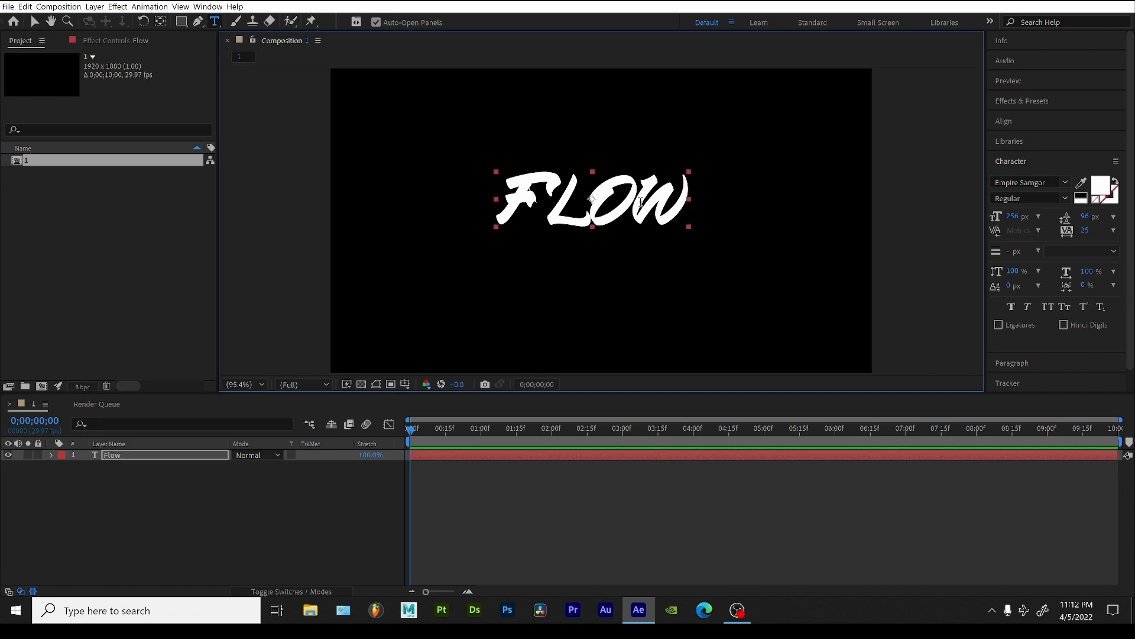
- Center the Flow text layer horizontally and vertically in the composition
left_click(1019, 125)
left_click(1026, 155)
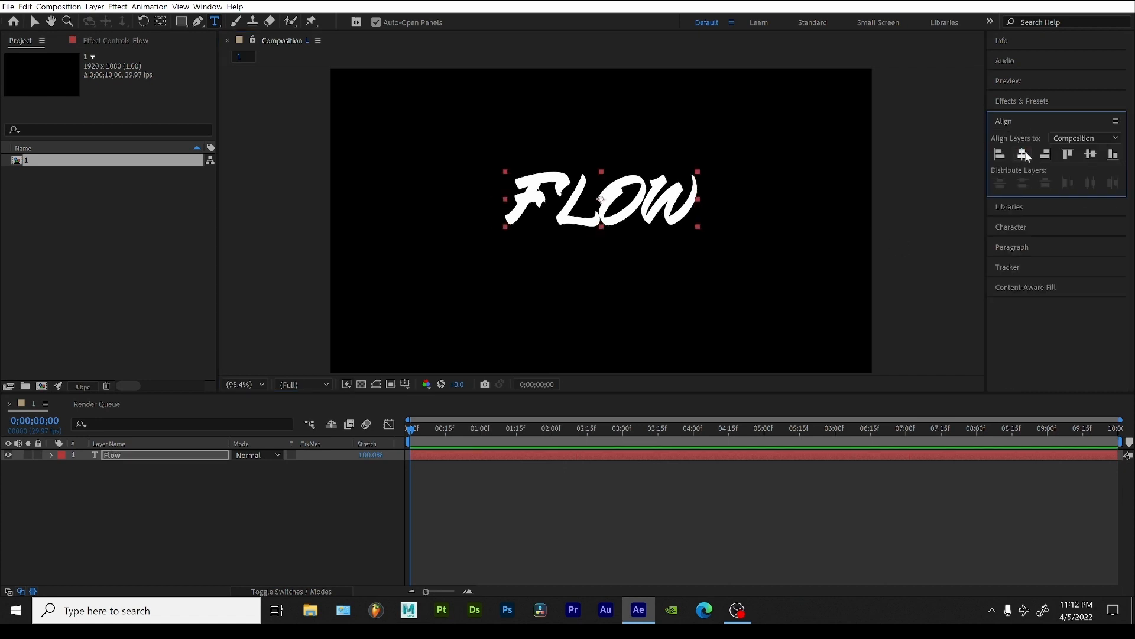
left_click(1089, 155)
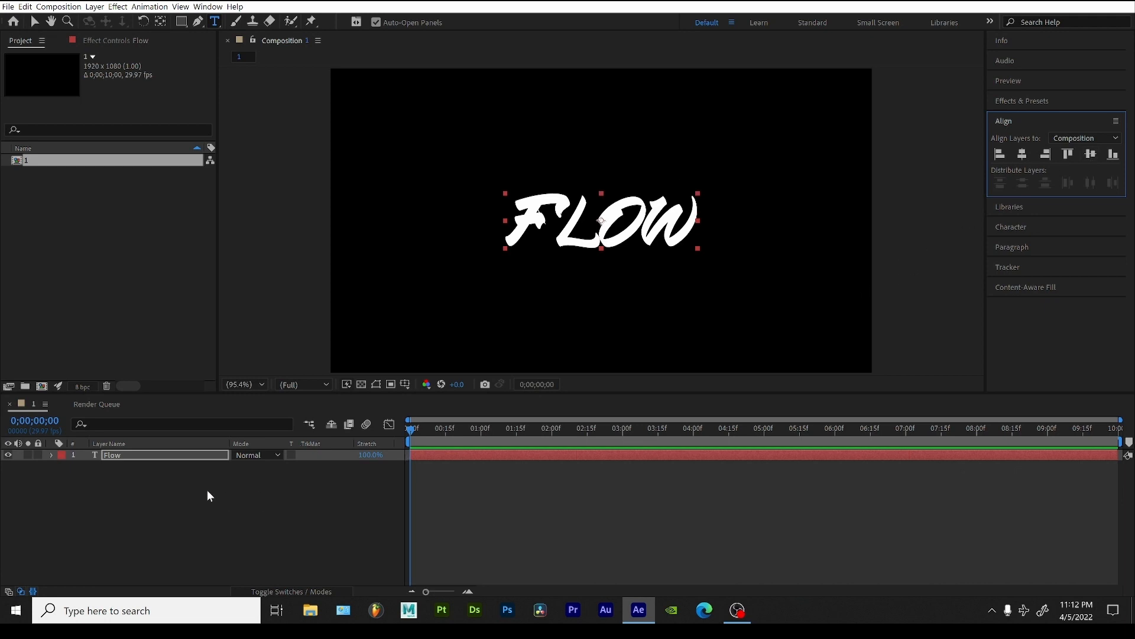
left_click(187, 502)
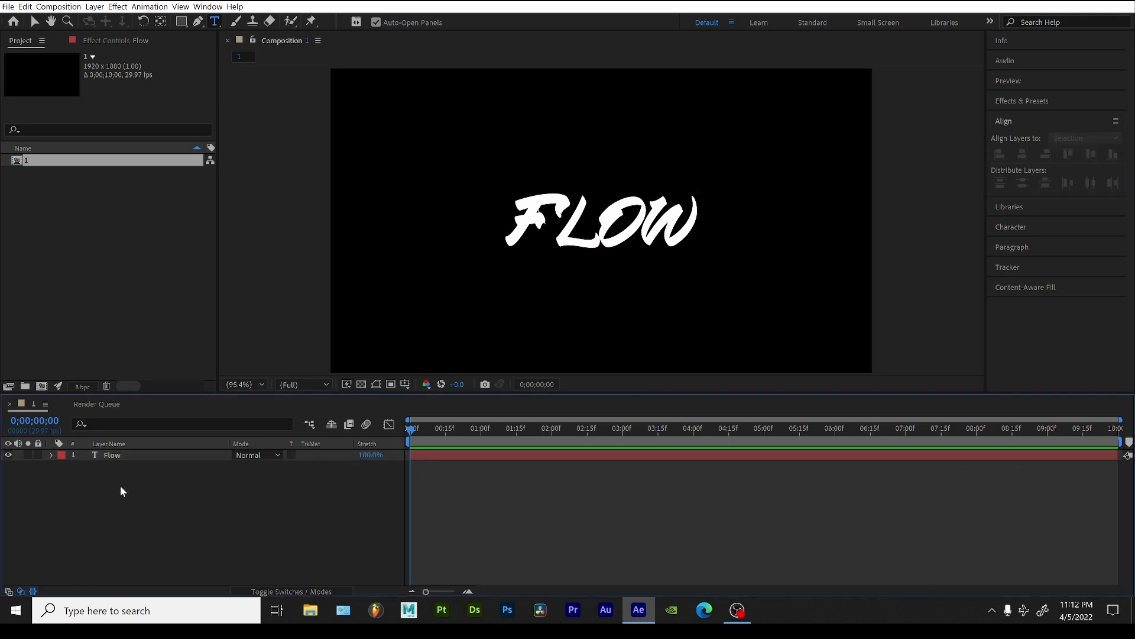
- Create shapes from the Flow text layer and place the resulting outlines layer below the text layer
right_click(166, 457)
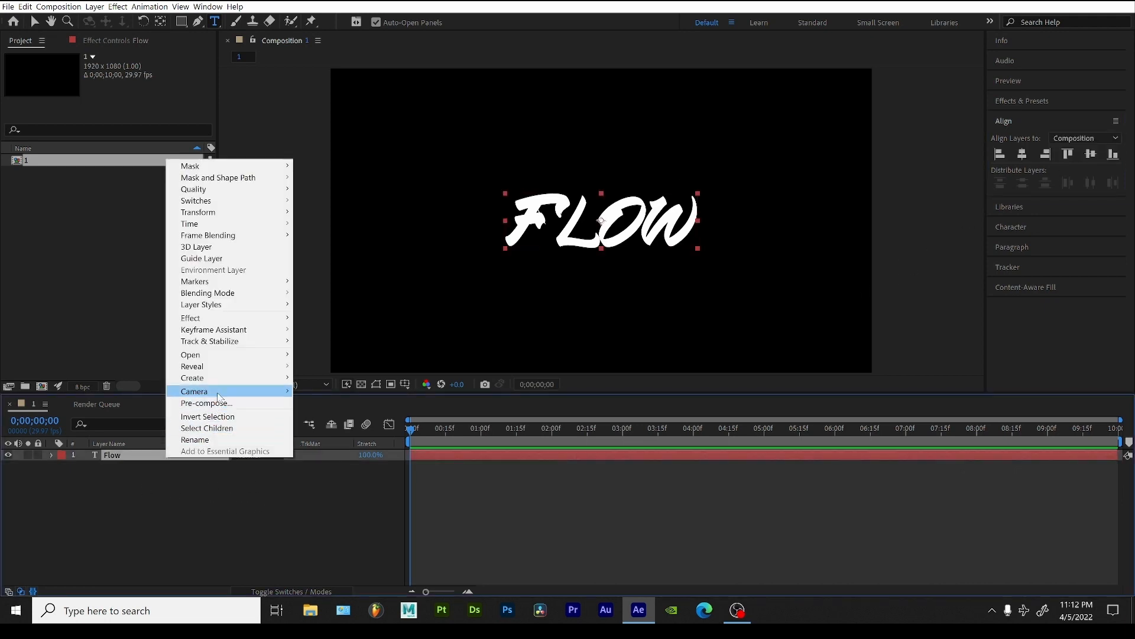
mouse_move(197, 377)
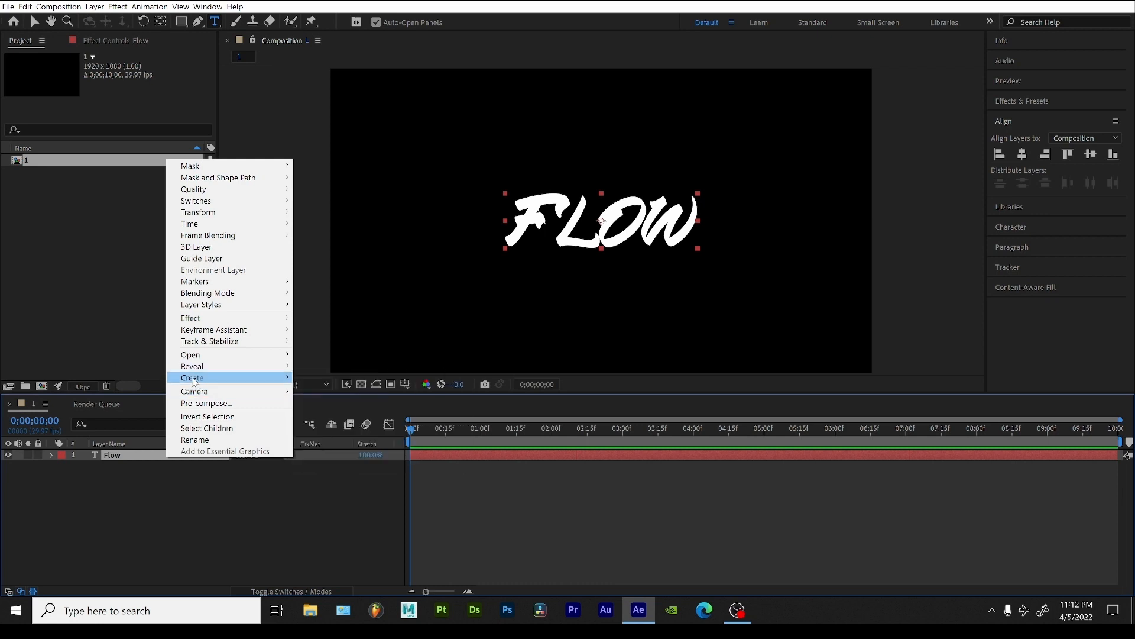
left_click(351, 389)
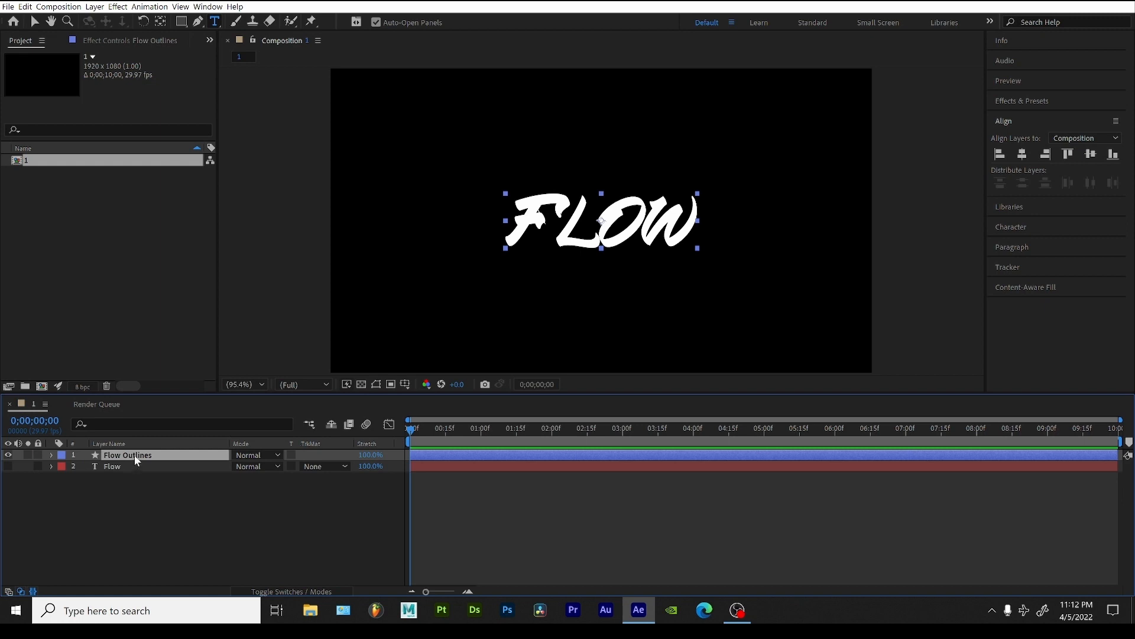
left_click_drag(136, 460, 134, 476)
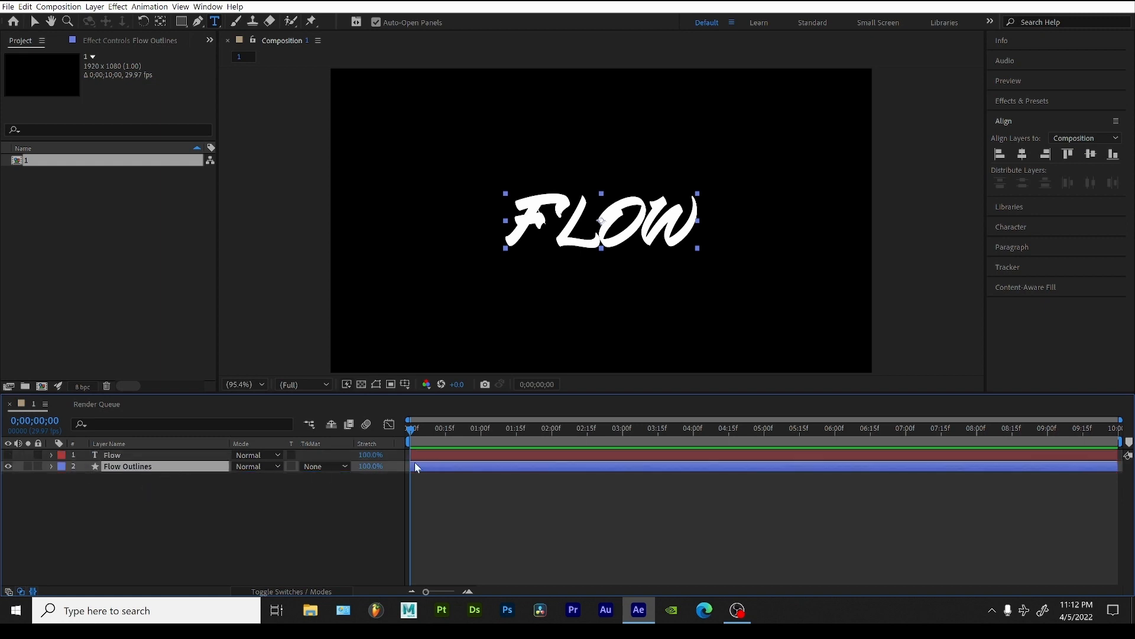
- Add a Trim Paths operator to the contents of the Flow Outlines layer
left_click(52, 466)
left_click(346, 478)
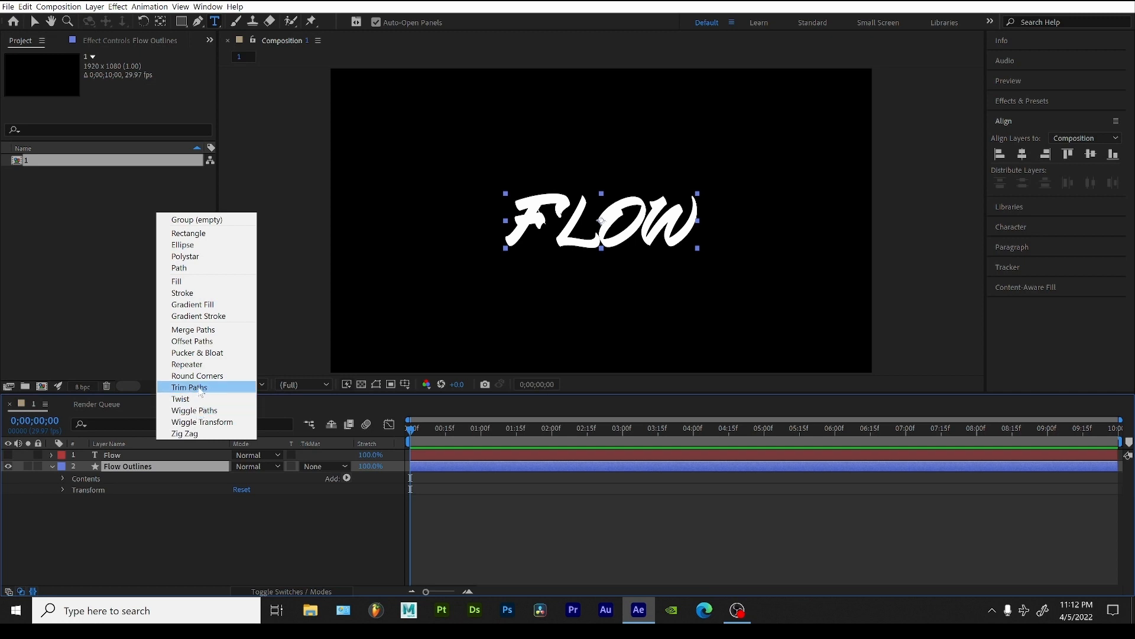
left_click(190, 387)
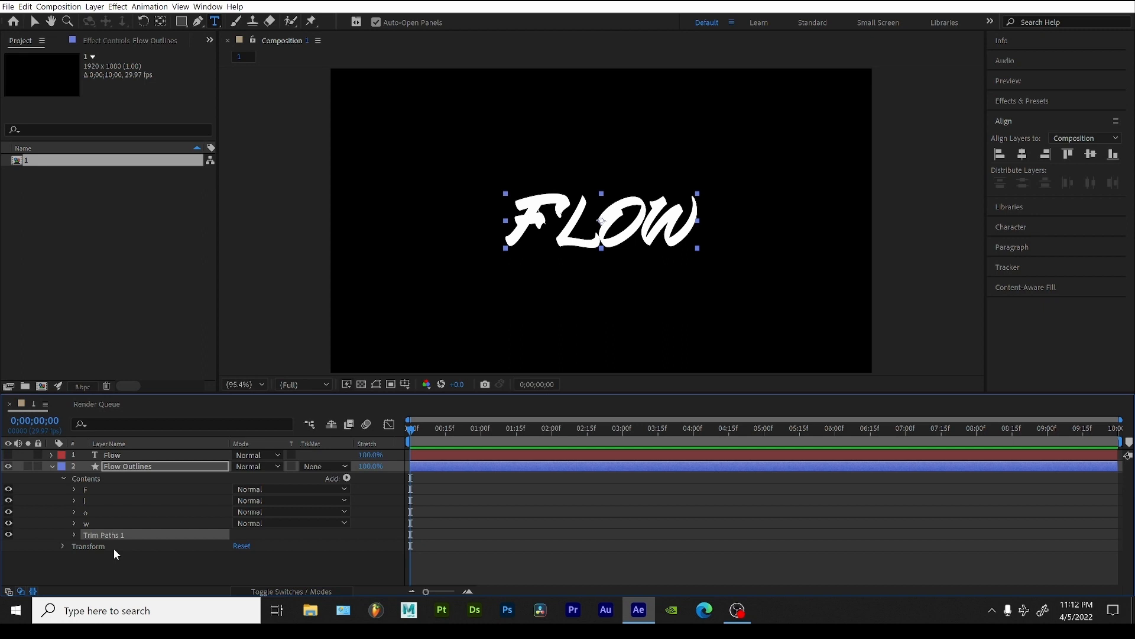
- Give the Flow Outlines shape layer a solid-color stroke with Normal blending and 100% opacity
left_click(125, 469)
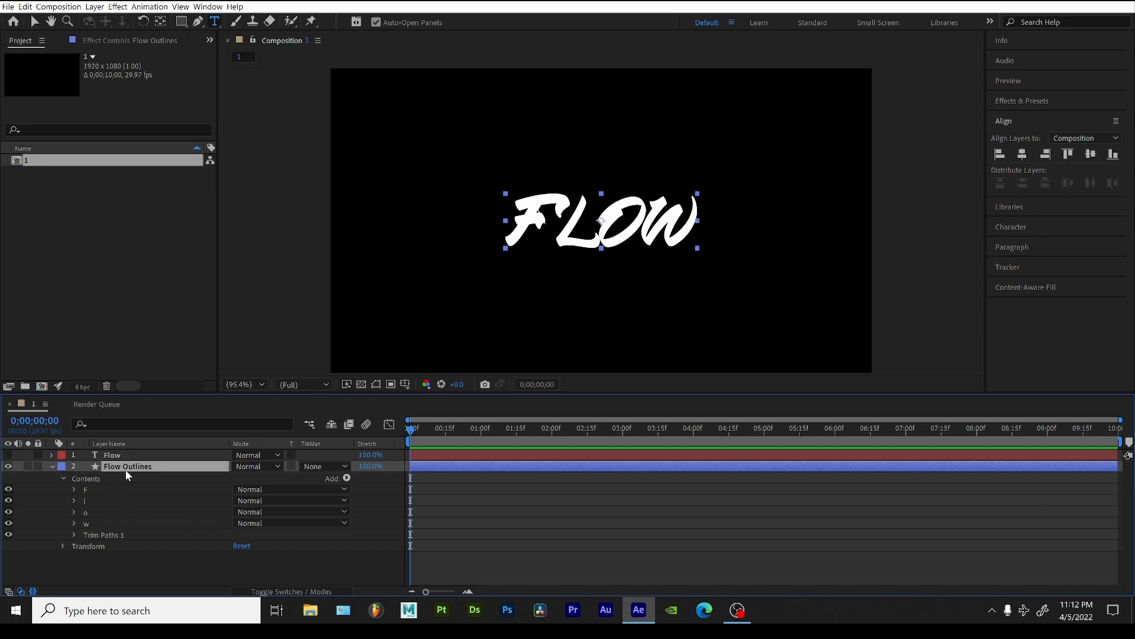
left_click(180, 21)
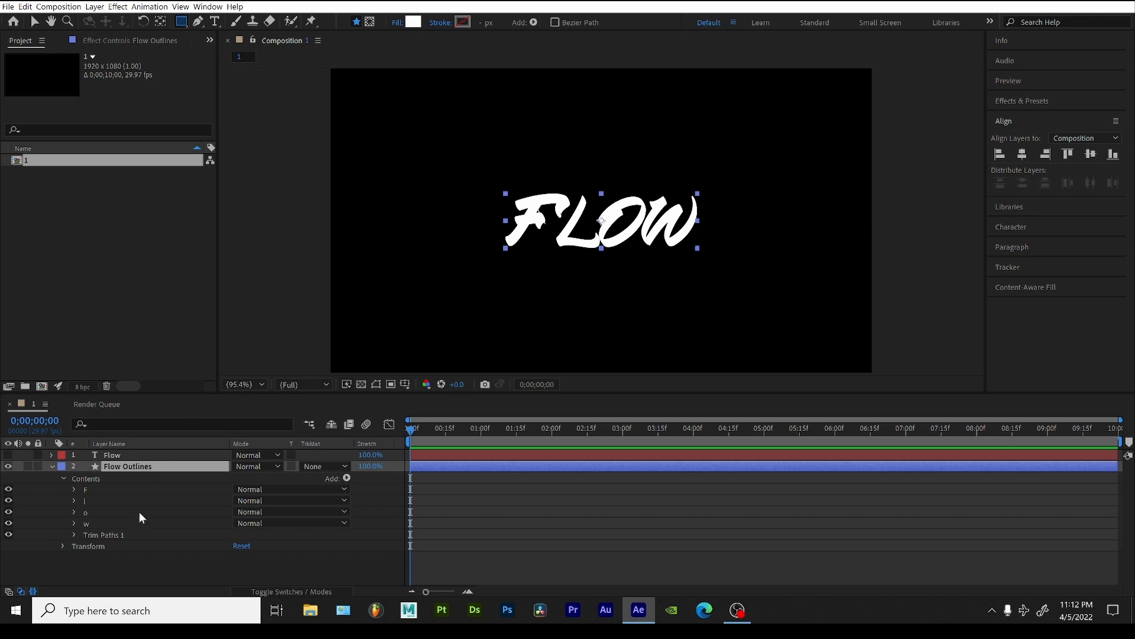
left_click(441, 22)
left_click(750, 283)
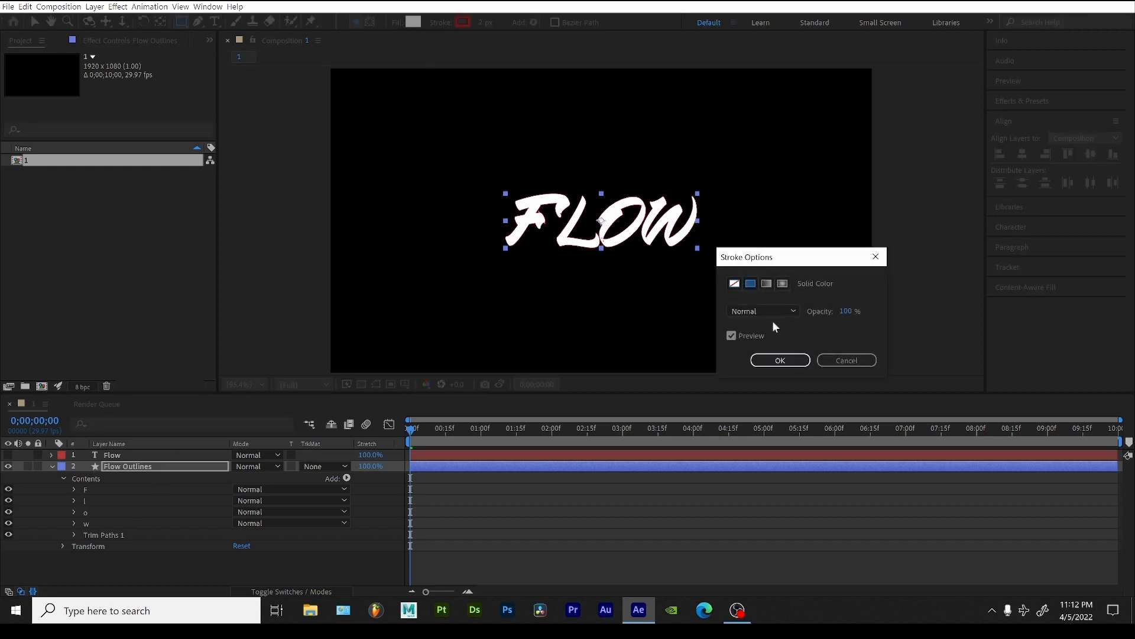
left_click(778, 361)
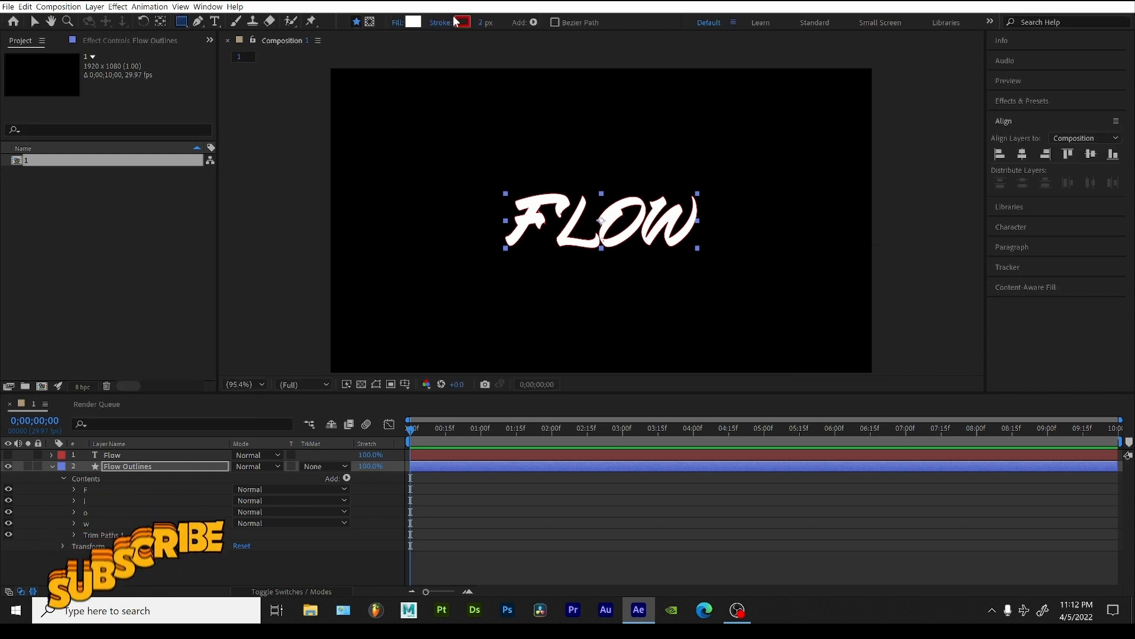
- Set the fill of the Flow Outlines layer to None
left_click(400, 23)
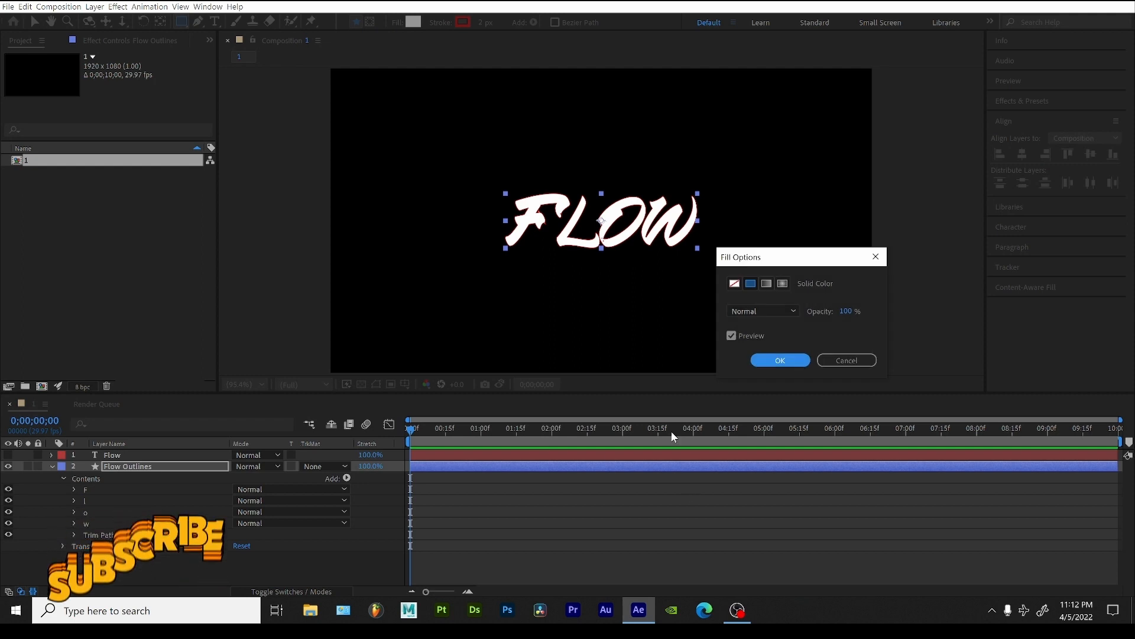
left_click(735, 284)
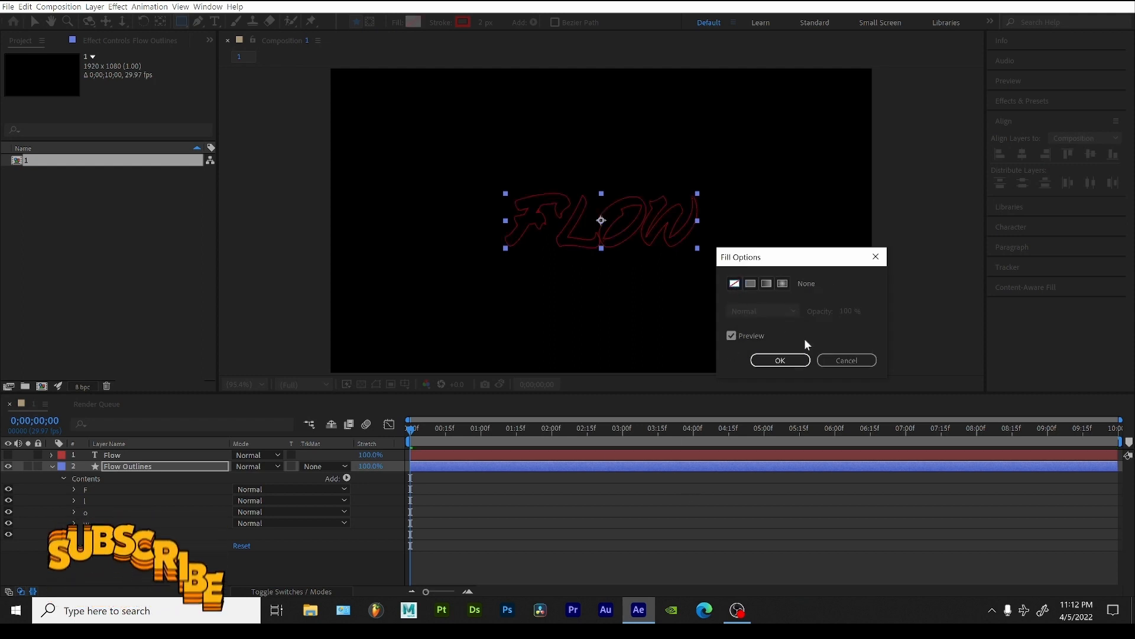
left_click(781, 360)
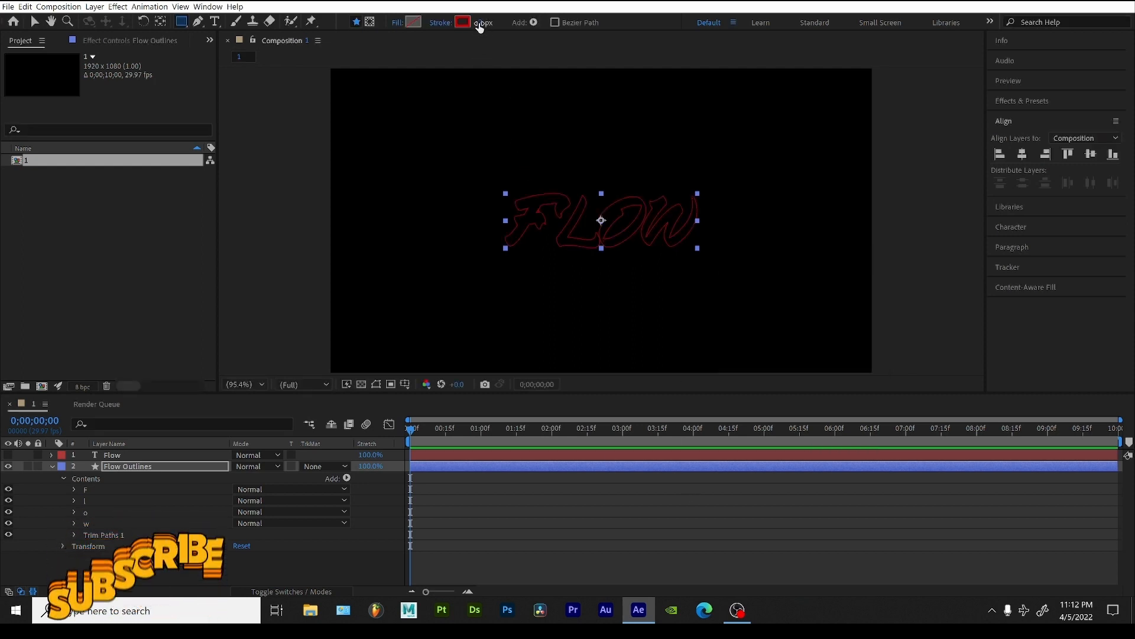
- Set the stroke width of the Flow outlines to 8 px and its color to E69209
left_click_drag(479, 26, 484, 25)
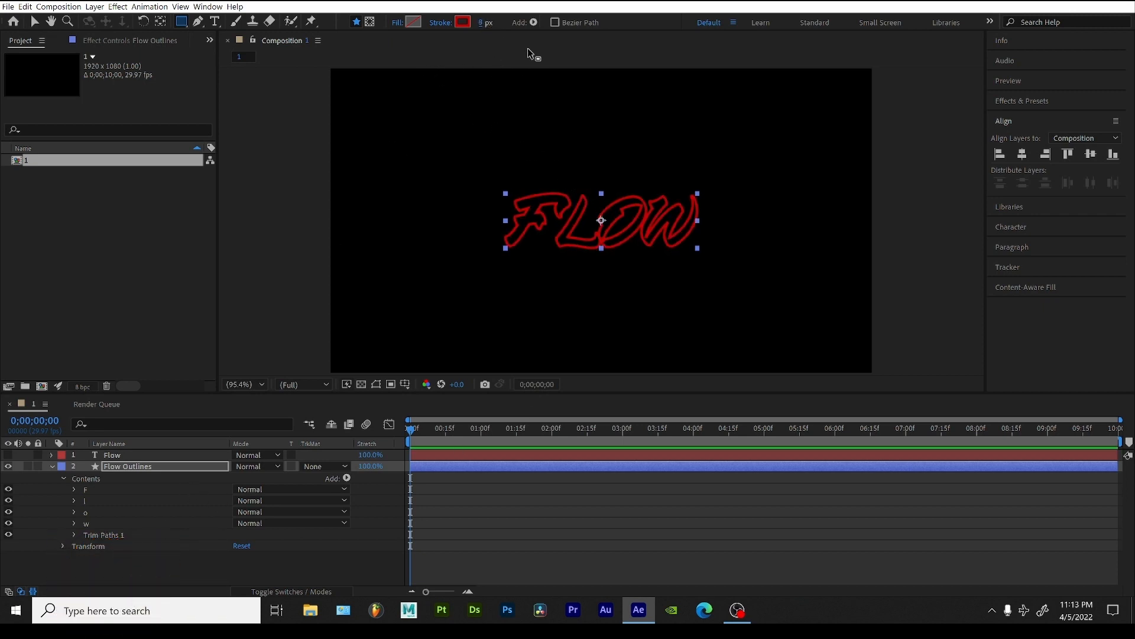
left_click(461, 24)
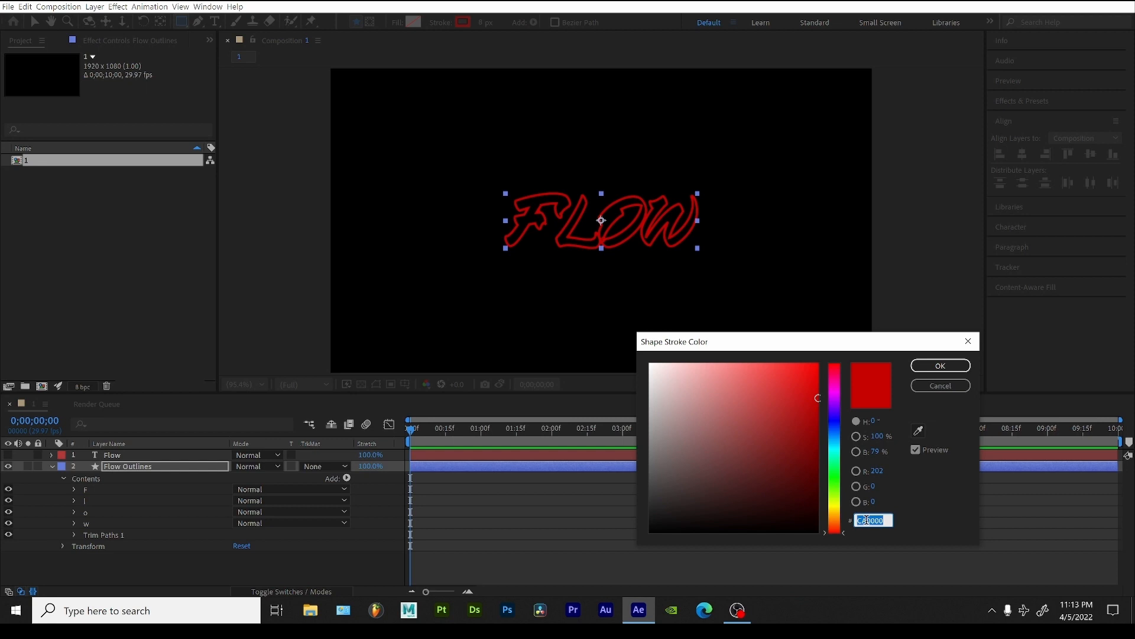
type("E69")
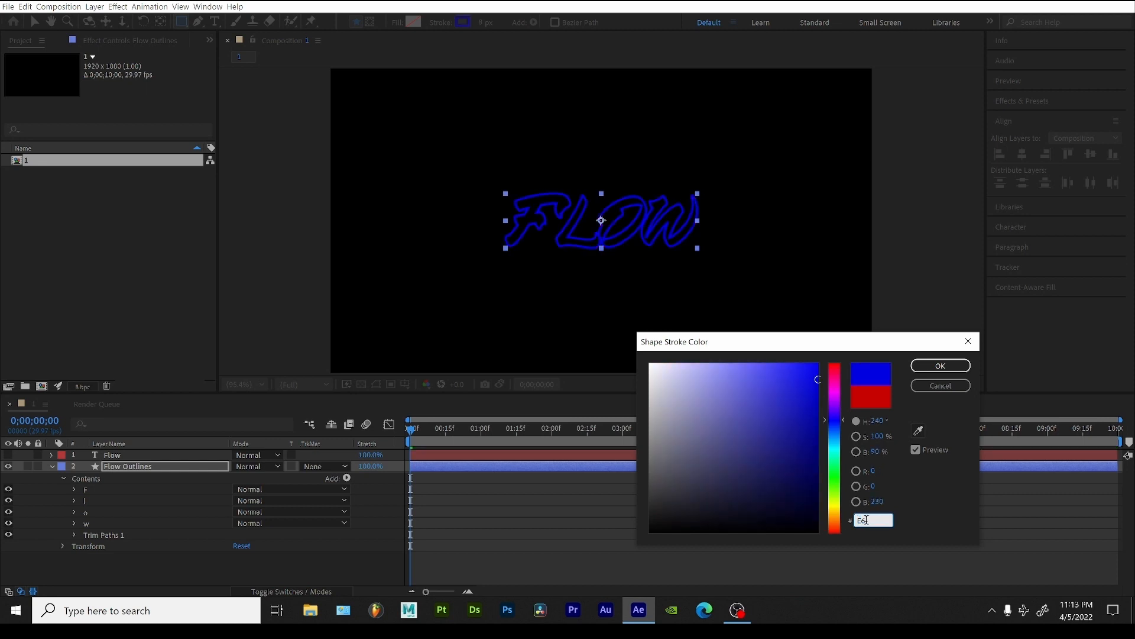
type("209")
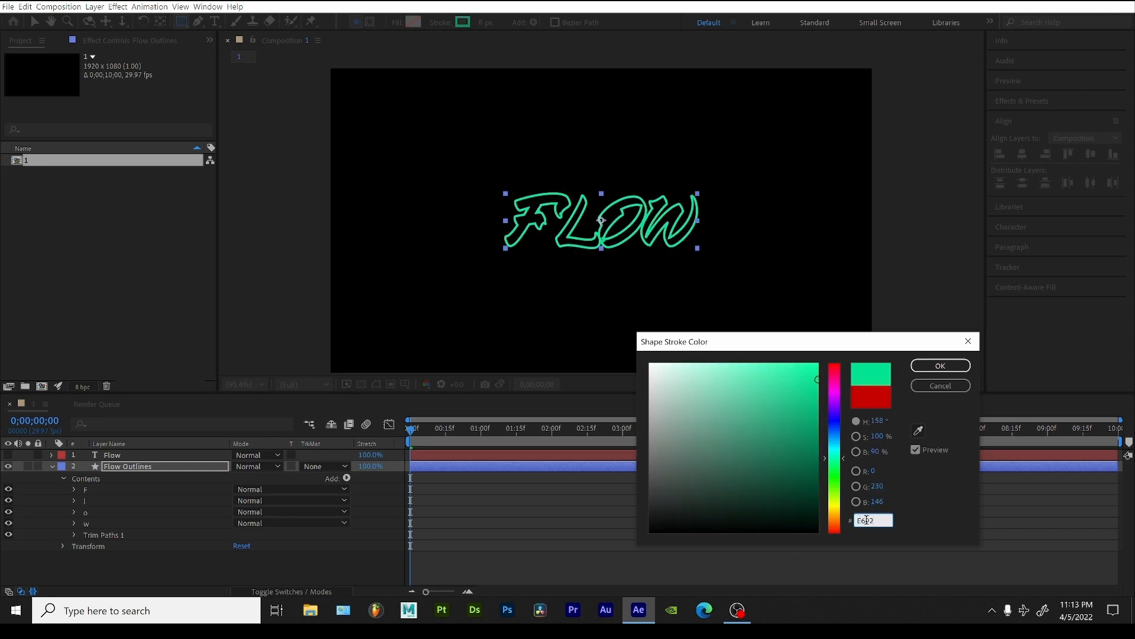
left_click(938, 368)
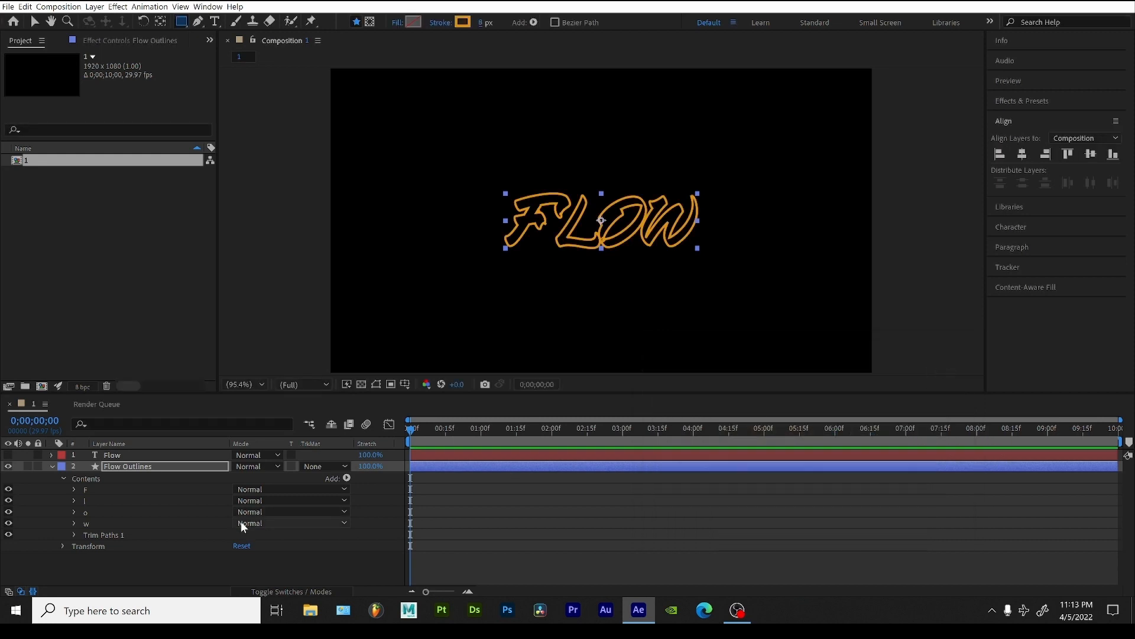
- Set the Trim Paths Start to 100% and add keyframes for Start and End at 0;00;00;00
left_click(52, 466)
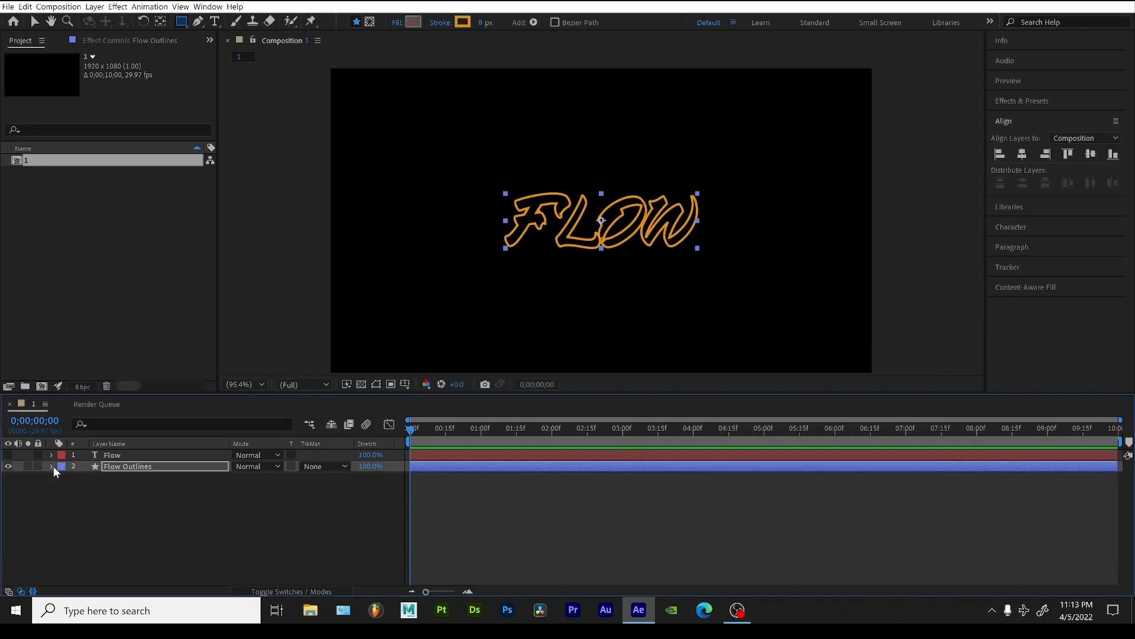
left_click(52, 466)
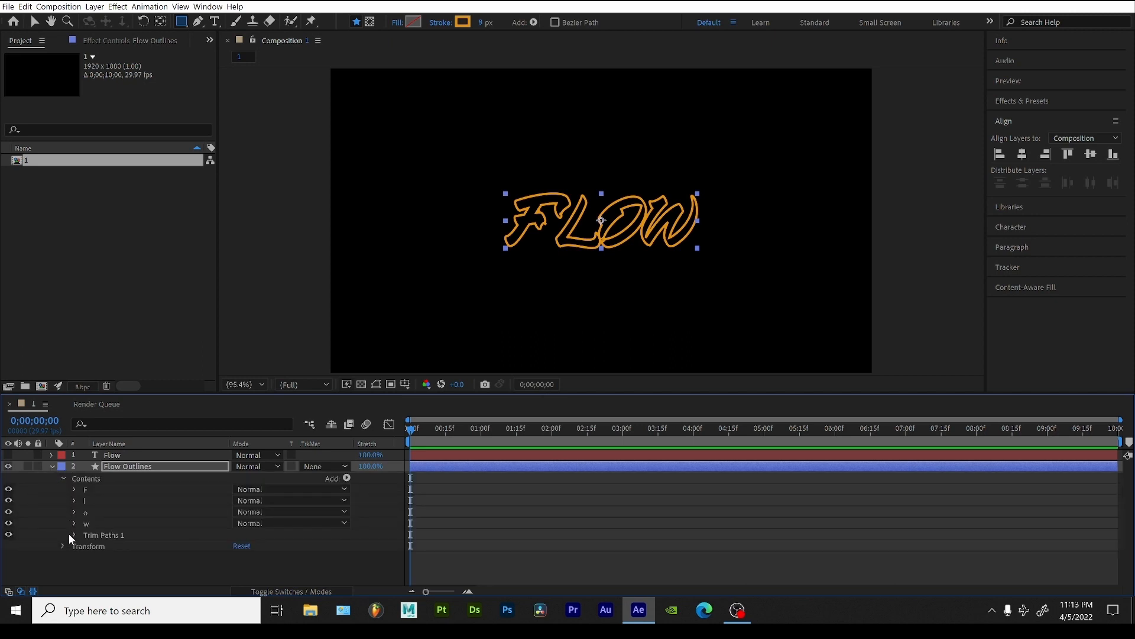
left_click(74, 535)
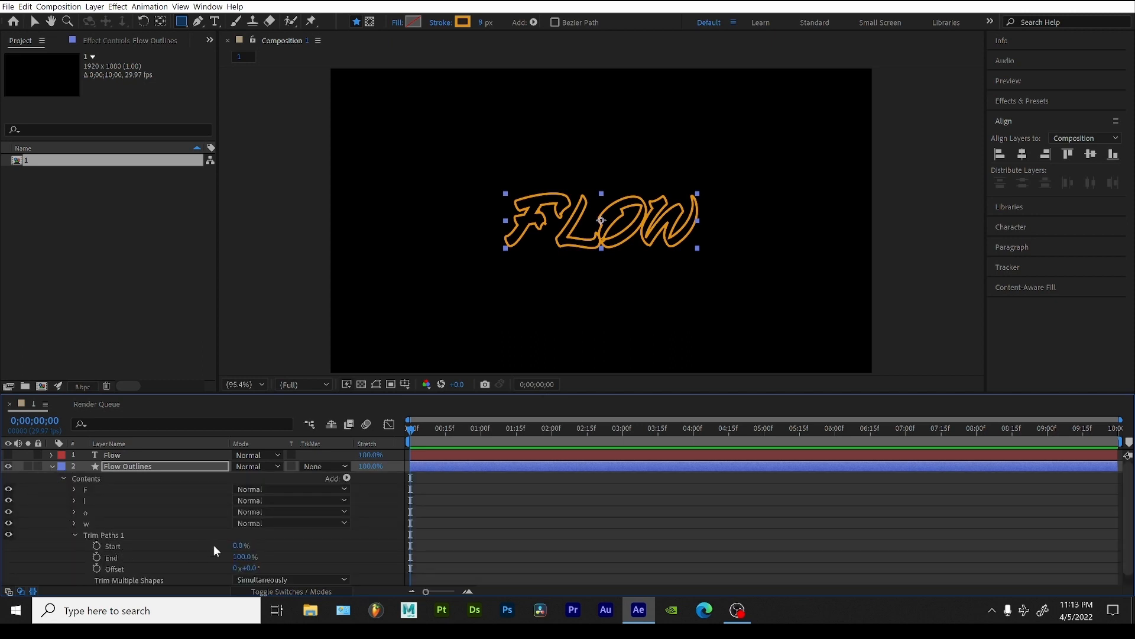
left_click(238, 545)
key("Return")
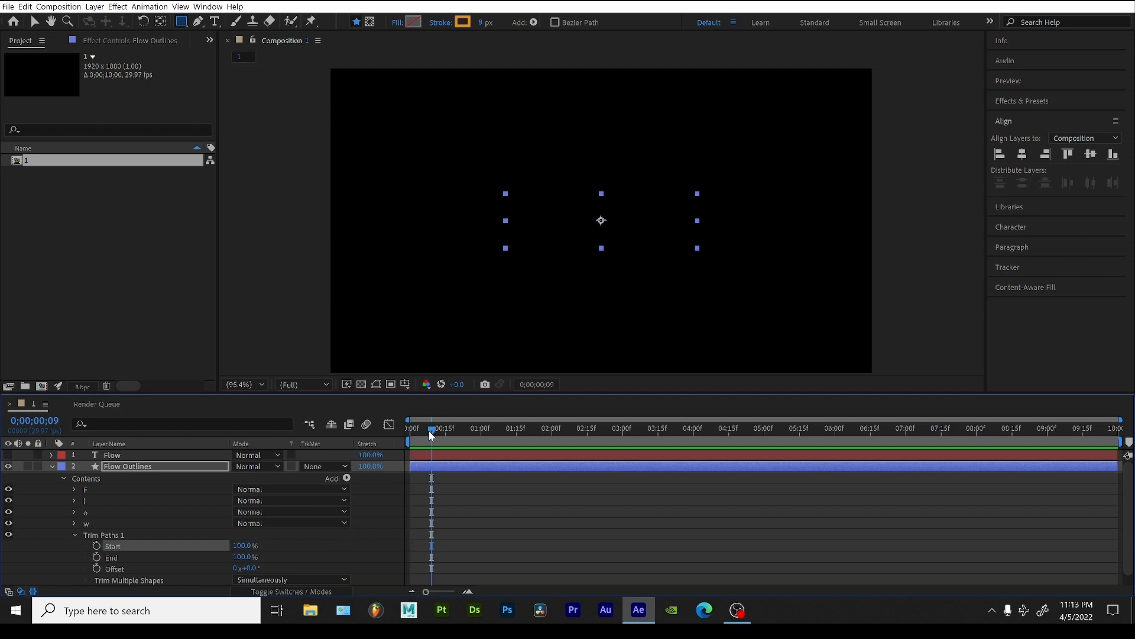
left_click(97, 546)
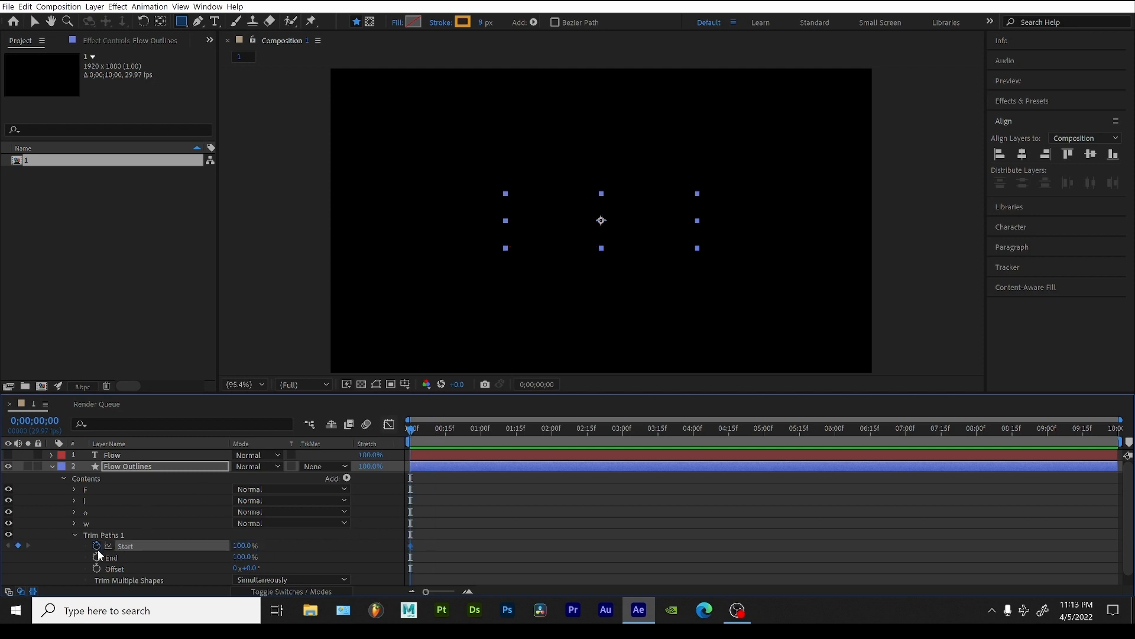
left_click(96, 557)
- Keyframe the Trim Paths Start and End at 0% at 0;00;02;00, then check the animation at 0;00;00;15
left_click_drag(480, 435, 545, 435)
key("Page_Down")
key("Page_Down")
key("Page_Down")
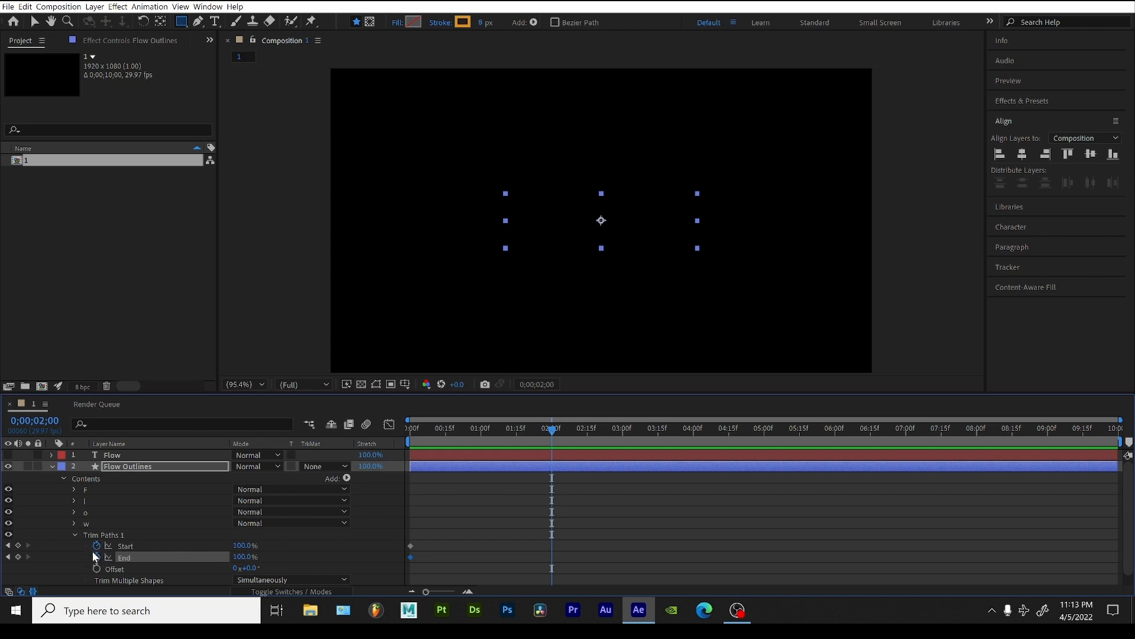
left_click(241, 545)
type("0")
key("Tab")
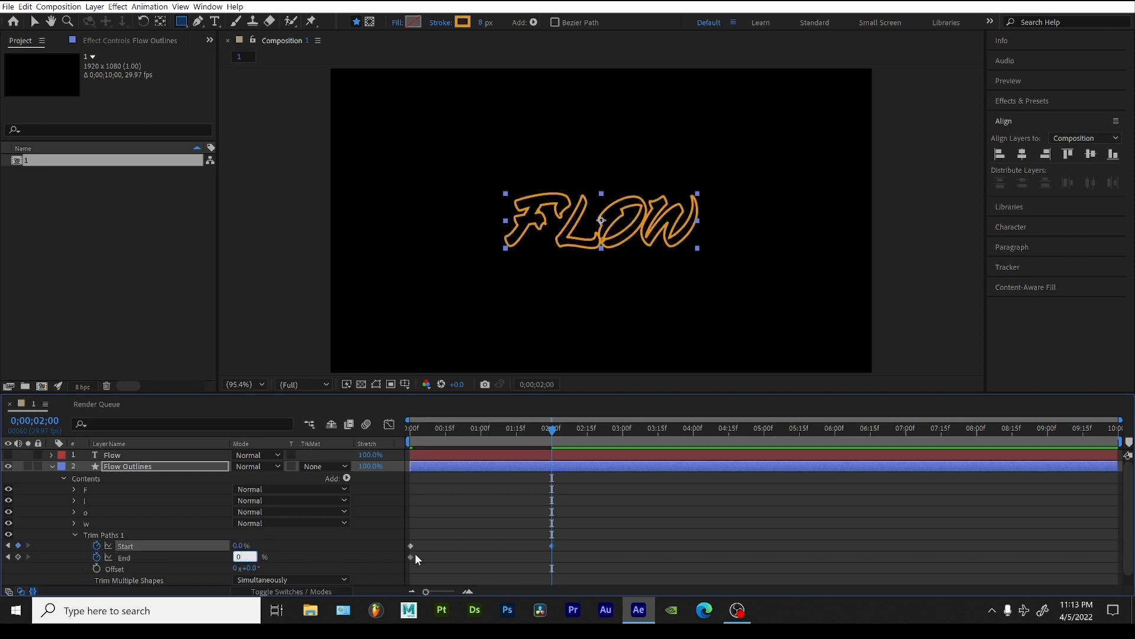
left_click(323, 549)
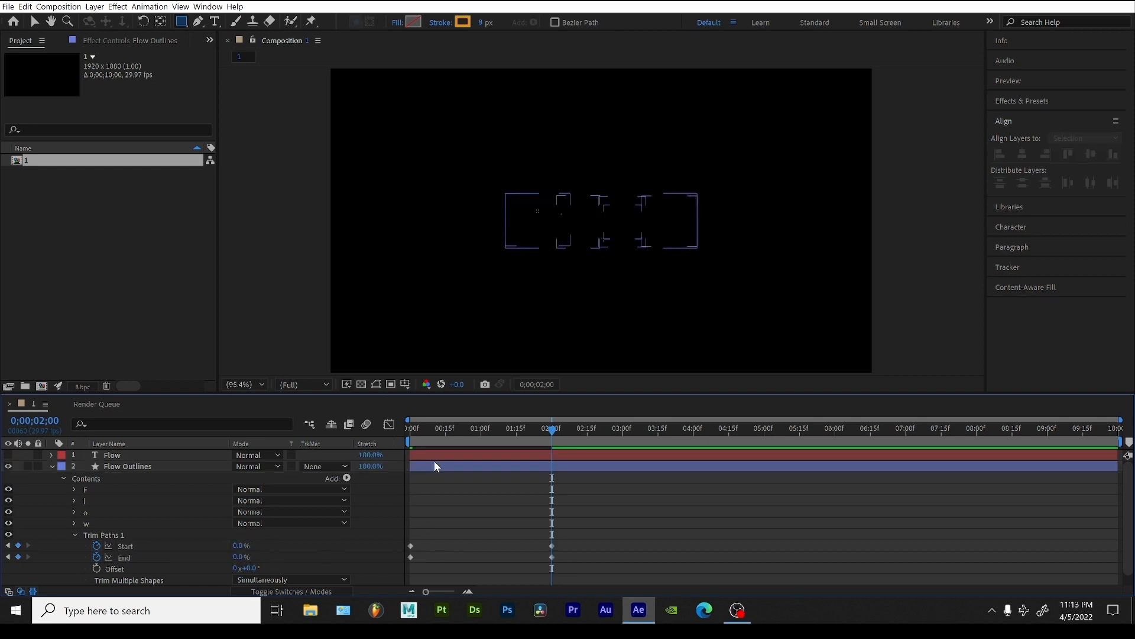
left_click(445, 430)
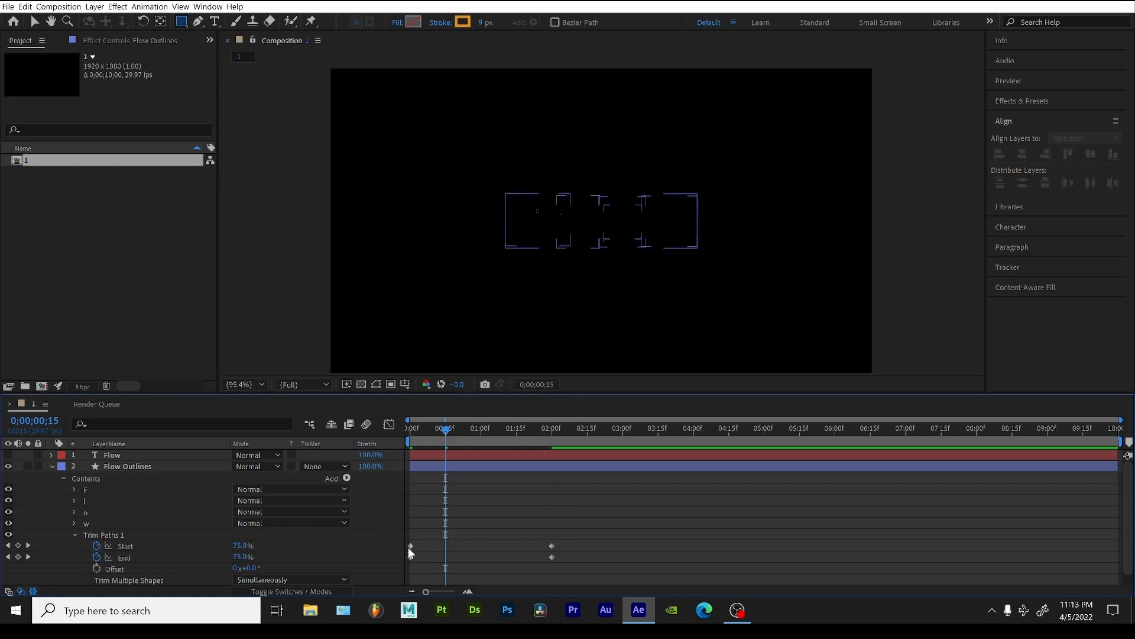
- Move the first Trim Paths Start keyframe to 0;00;00;15, then preview the animation from the beginning
left_click_drag(413, 545, 447, 549)
left_click_drag(460, 428, 411, 431)
key("space")
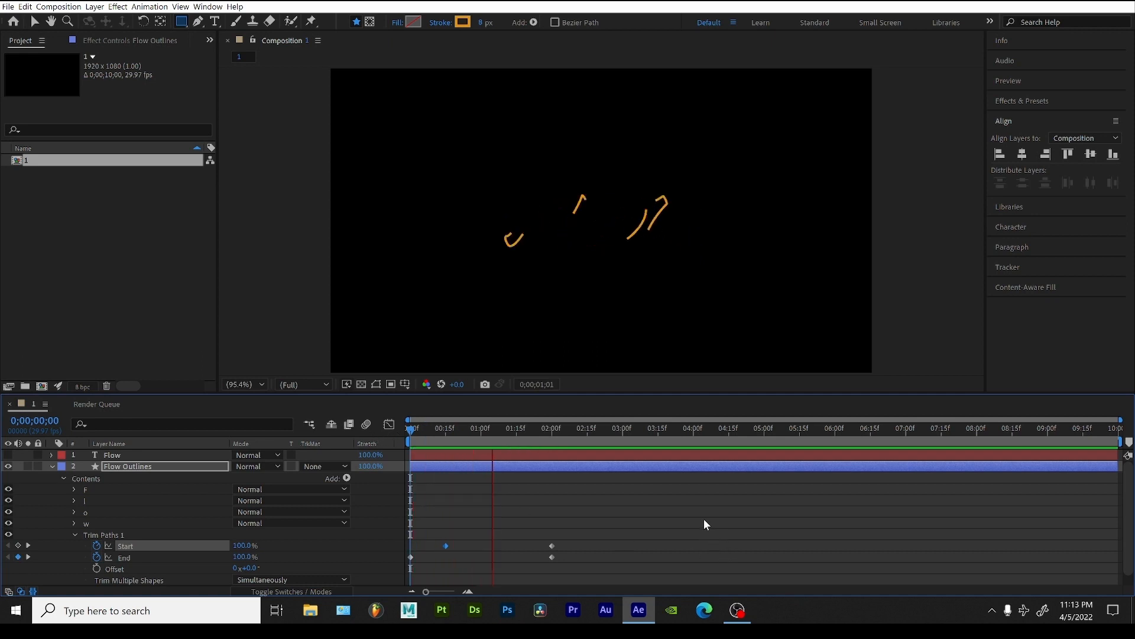
key("space")
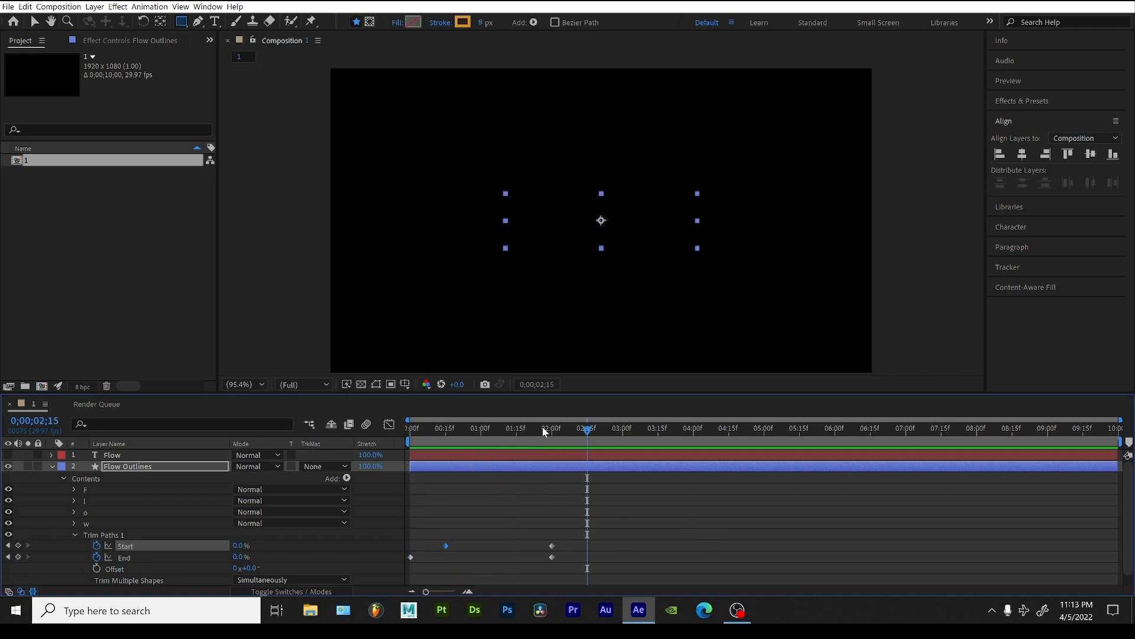
left_click_drag(542, 427, 396, 430)
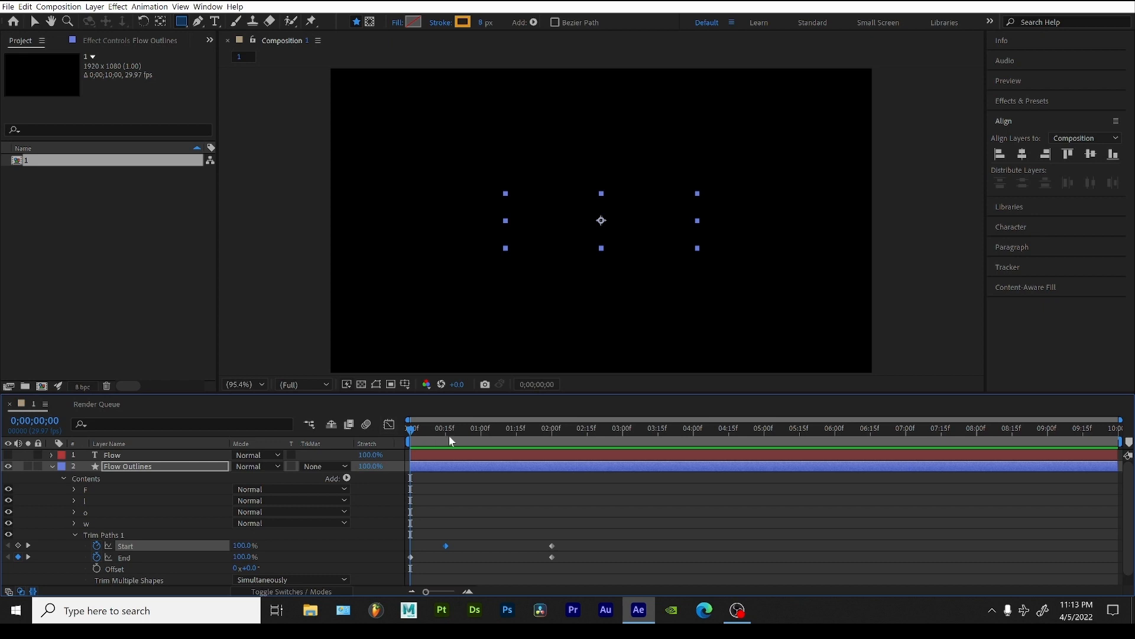
- Apply Easy Ease to all the Trim Paths Start and End keyframes
left_click_drag(565, 566, 392, 537)
key("F9")
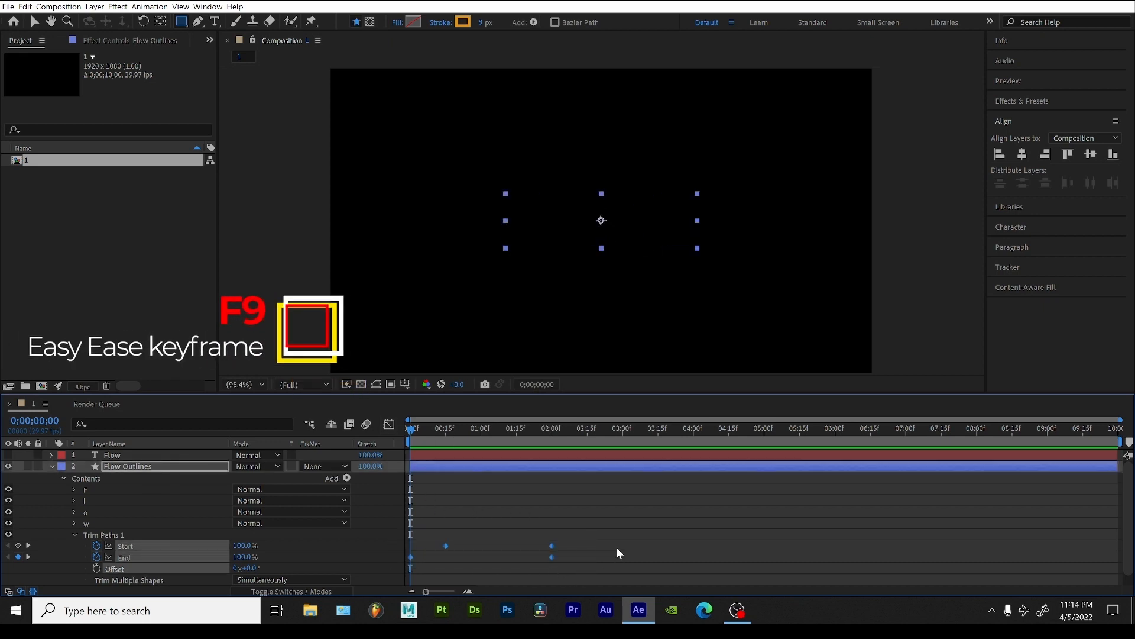
key("F9")
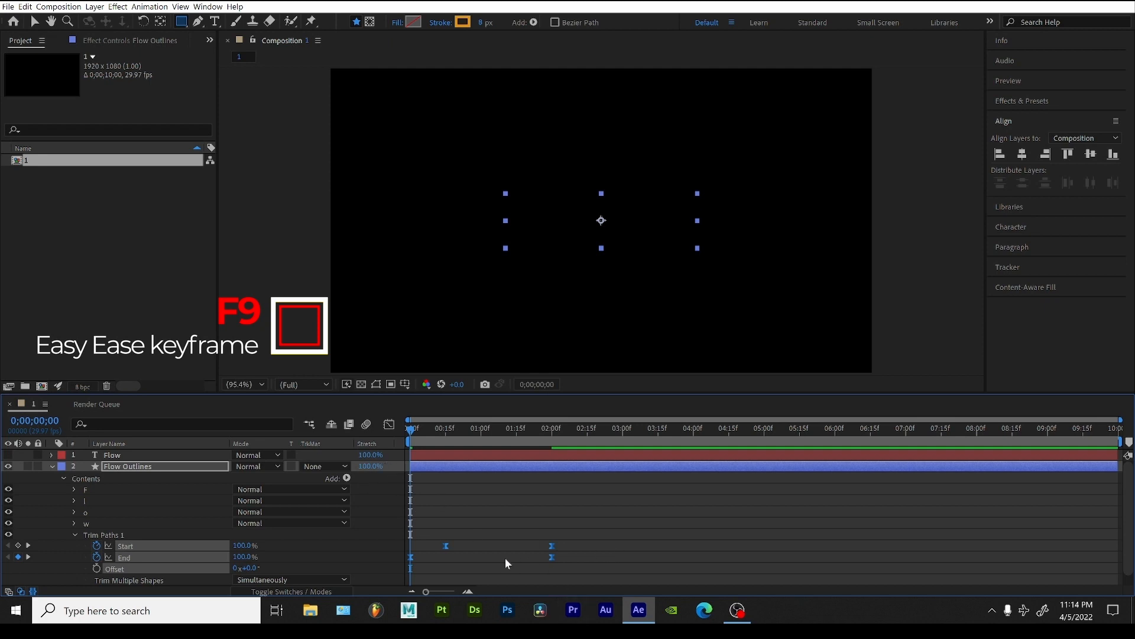
- Adjust the easing of the Start and End keyframes at 0;00;02;00 in the speed graph, then preview the animation
left_click(388, 425)
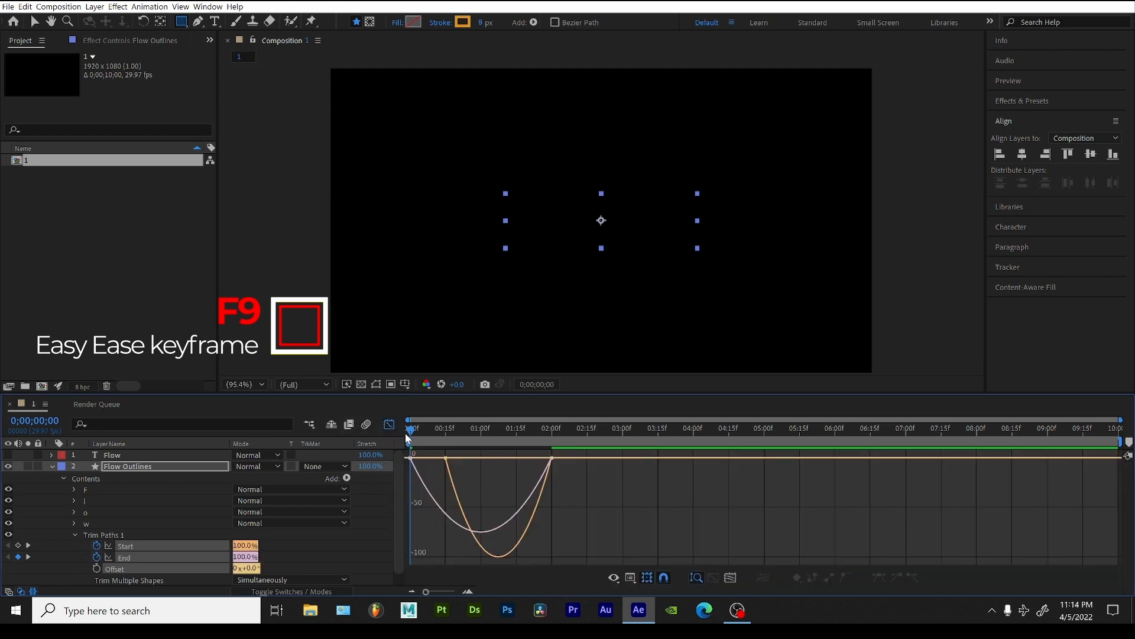
left_click_drag(561, 485, 504, 465)
left_click(389, 425)
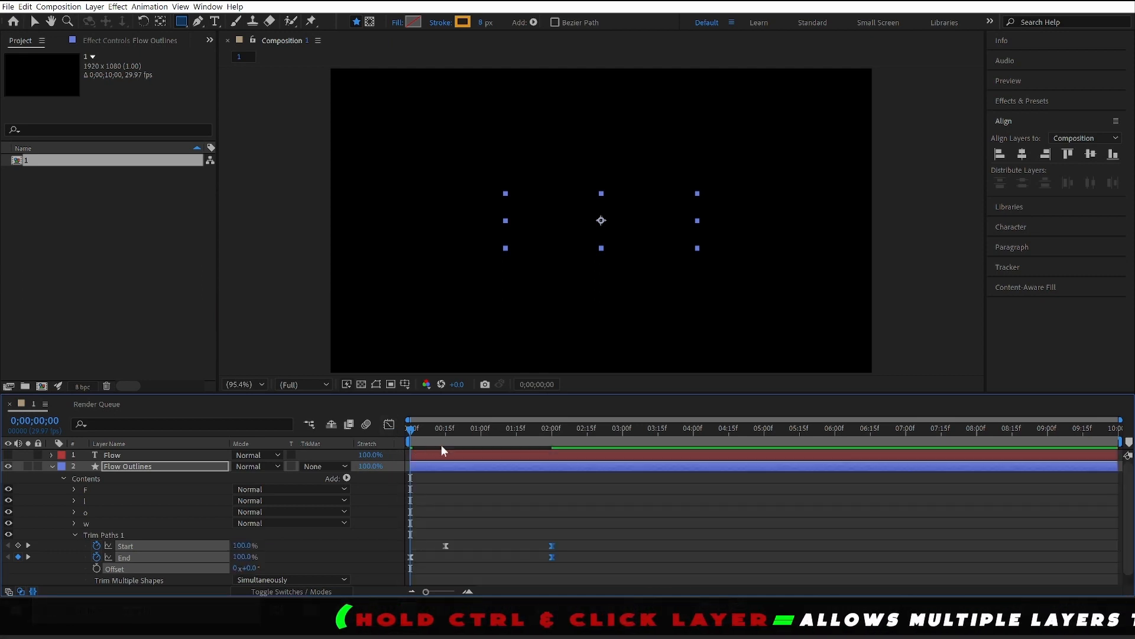
key("space")
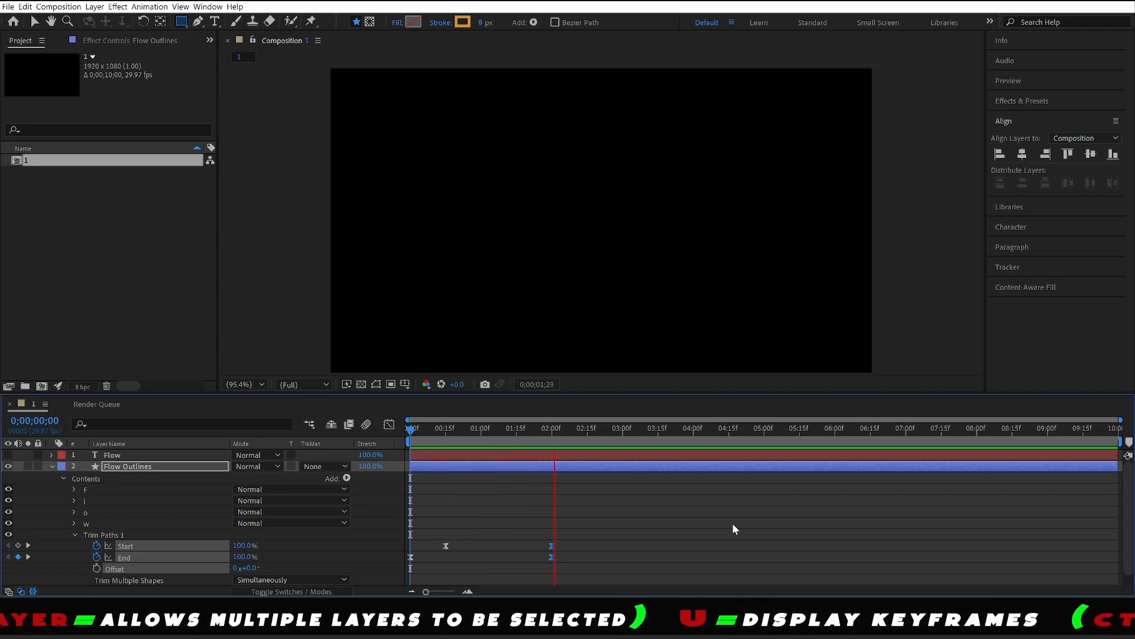
left_click(503, 430)
left_click(412, 428)
key("space")
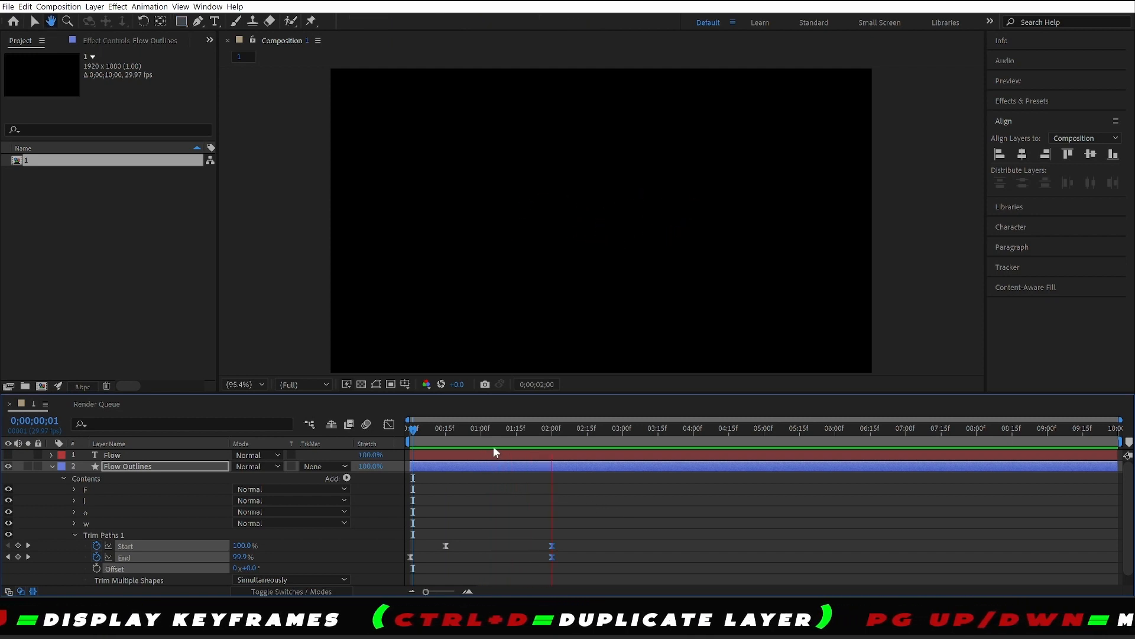
key("space")
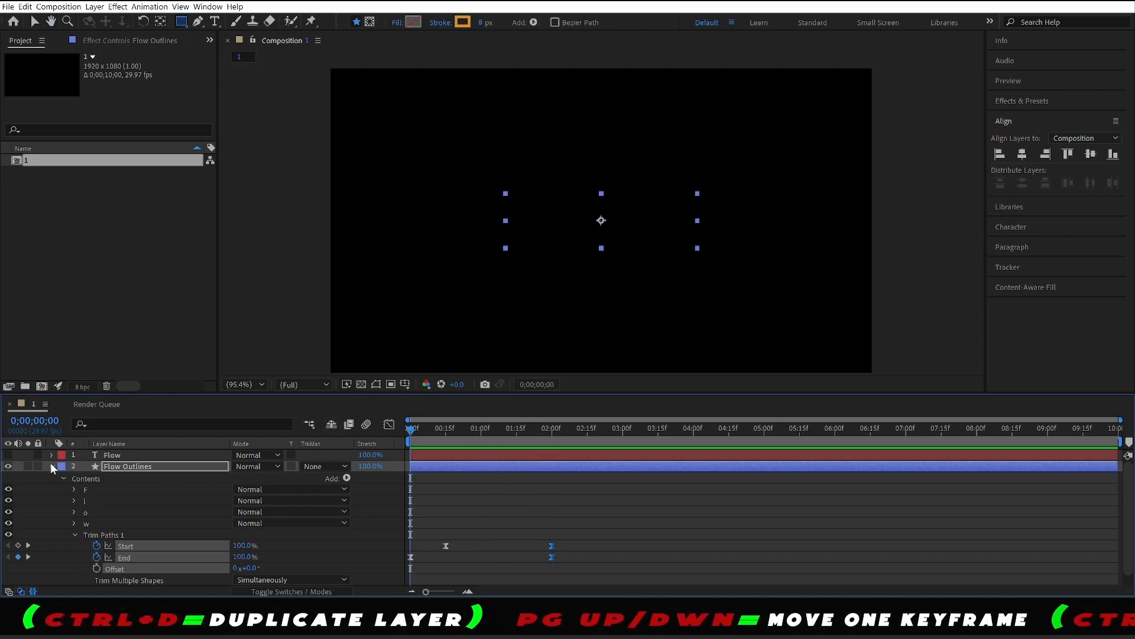
- Collapse the Flow Outlines layer and duplicate it twice
left_click(51, 464)
left_click(136, 489)
left_click(139, 466)
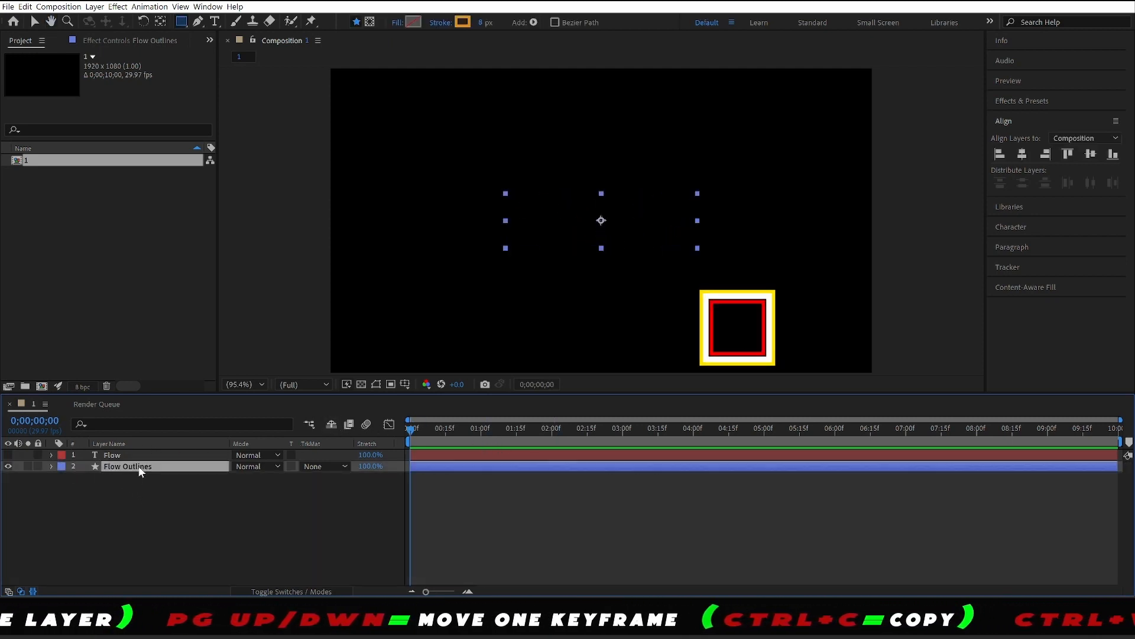
key("ctrl+d")
key("ctrl+d")
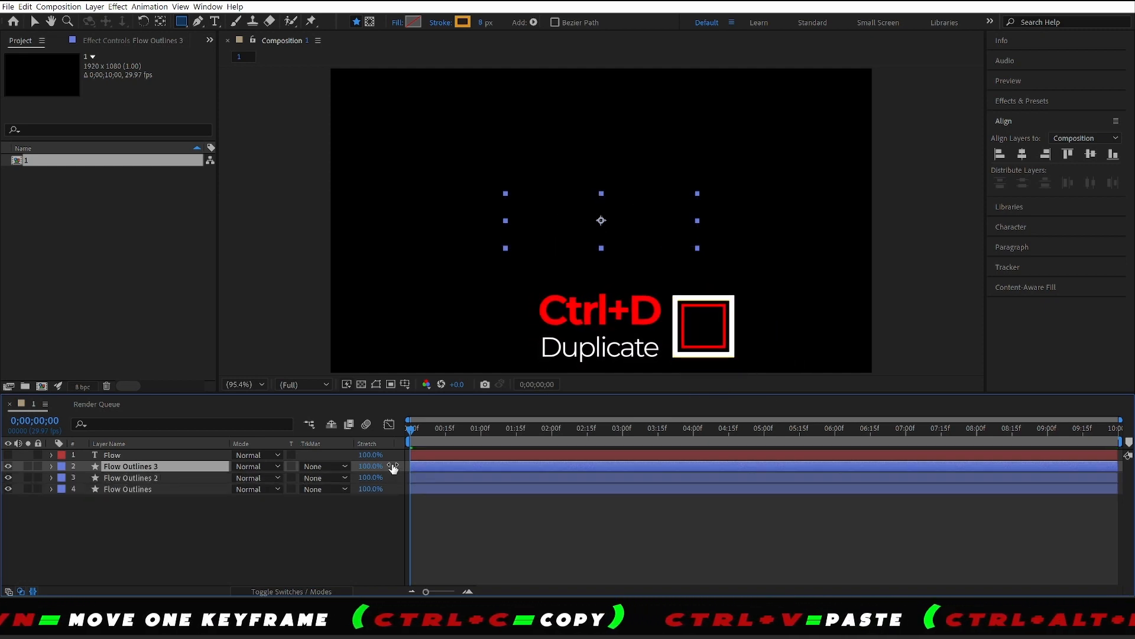
- Stagger the duplicated layers in time, starting Flow Outlines 2 at frame 5 and Flow Outlines 3 at 0;00;00;10
key("space")
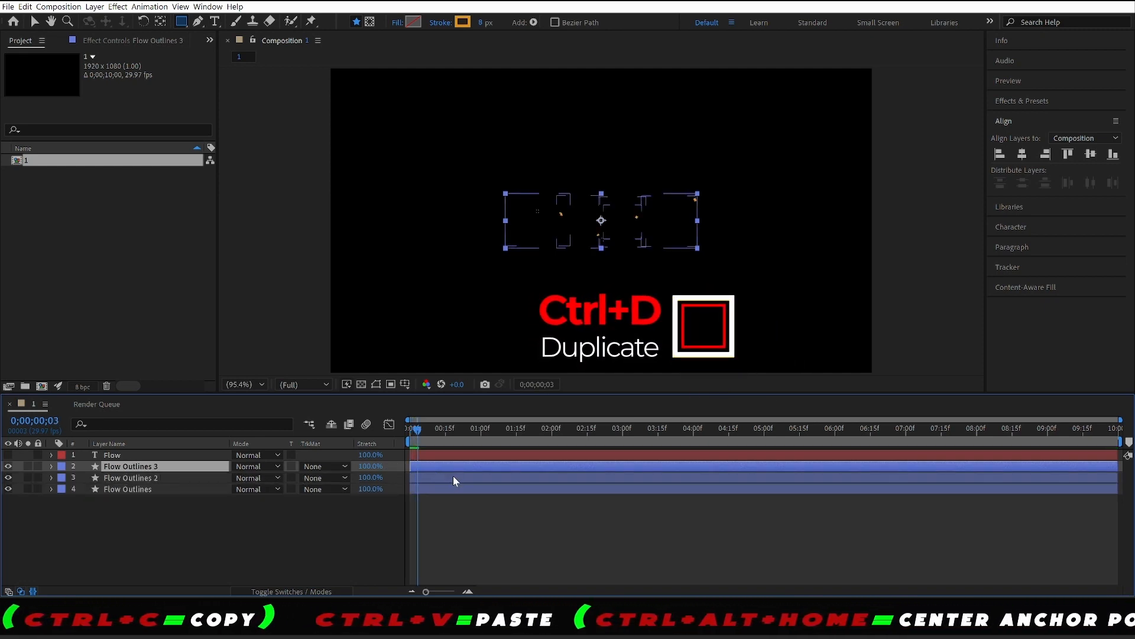
left_click_drag(450, 479, 488, 471)
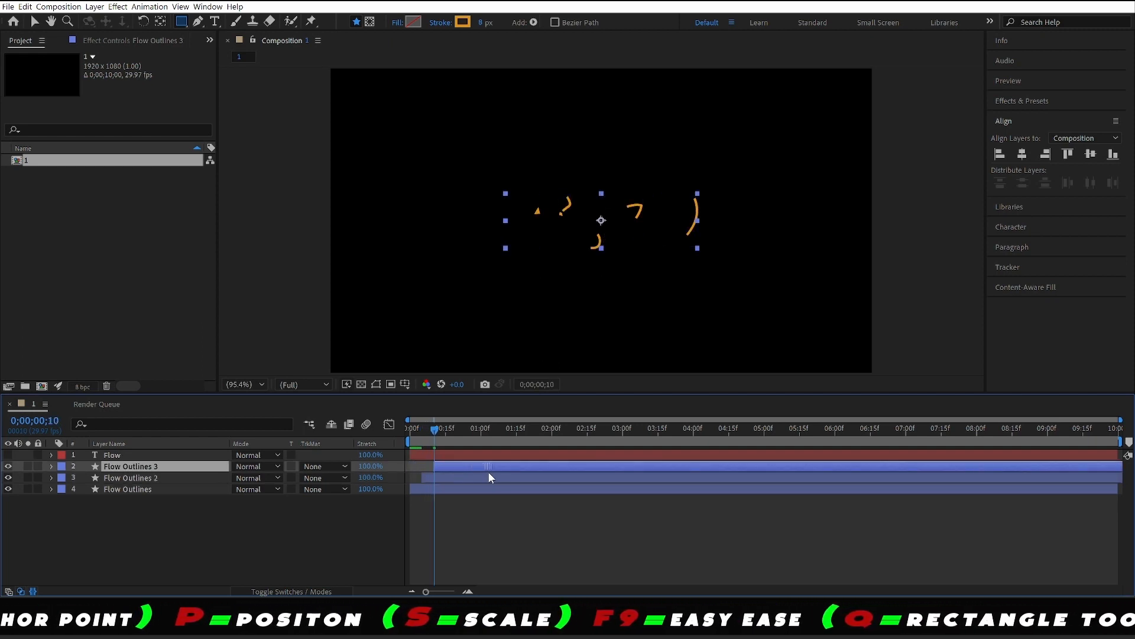
left_click(208, 520)
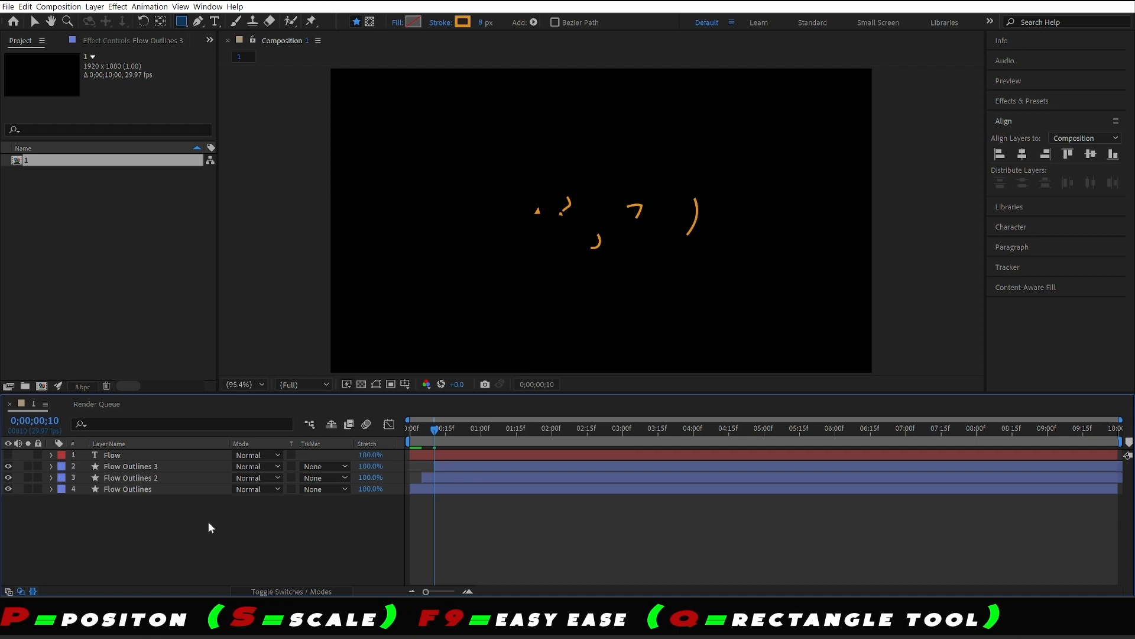
- Set the stroke color of the Flow Outlines 2 layer to 920202
left_click(168, 478)
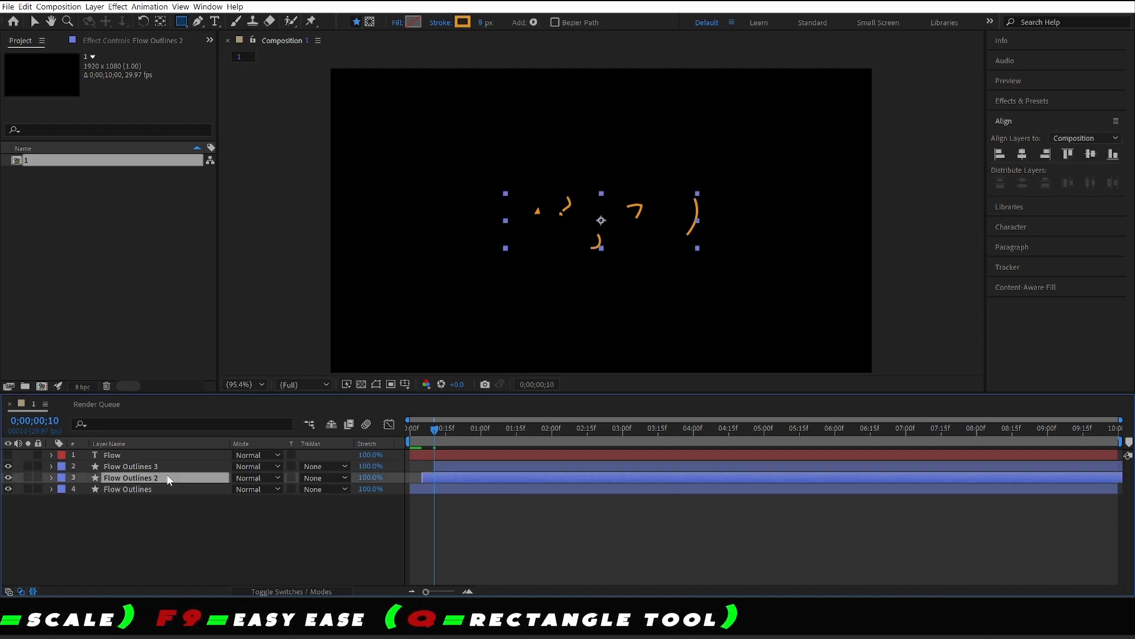
left_click(465, 25)
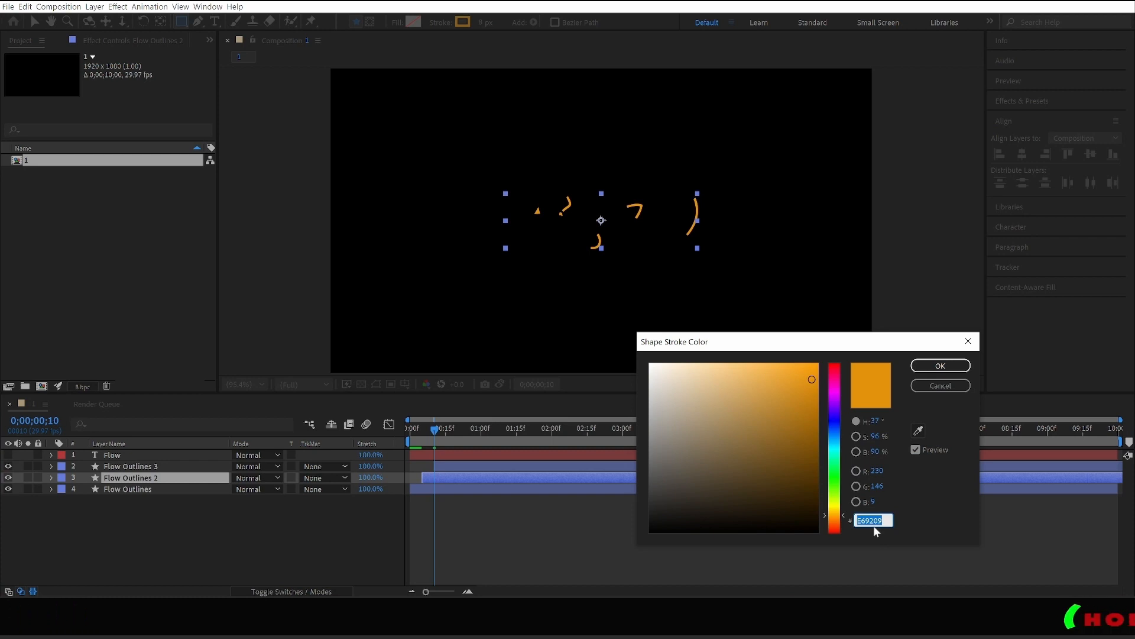
type("92")
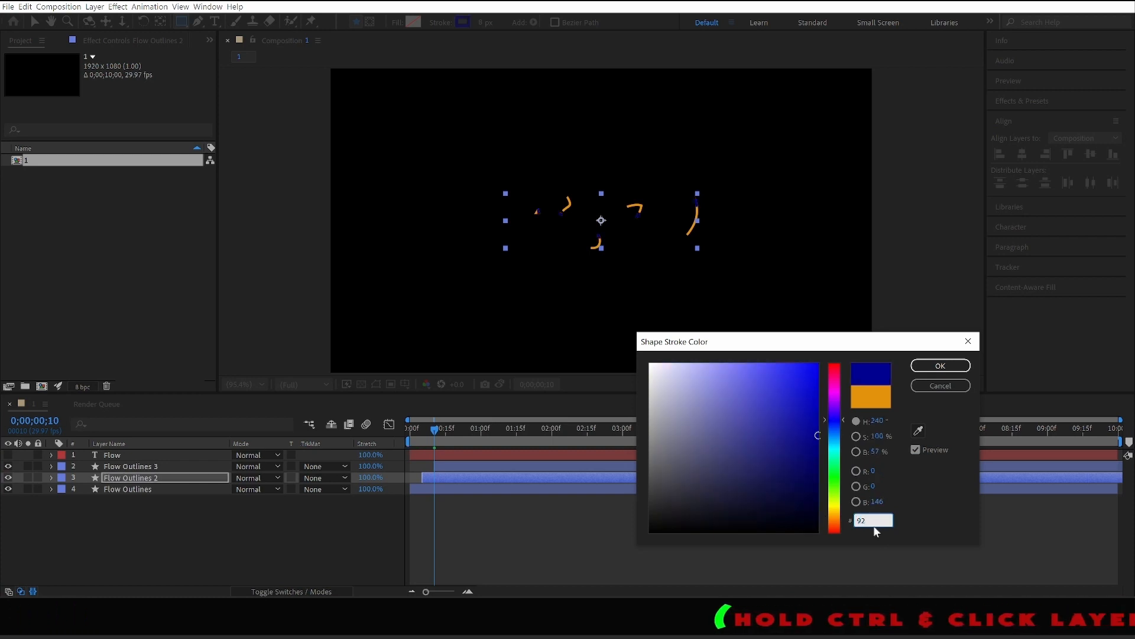
type("020")
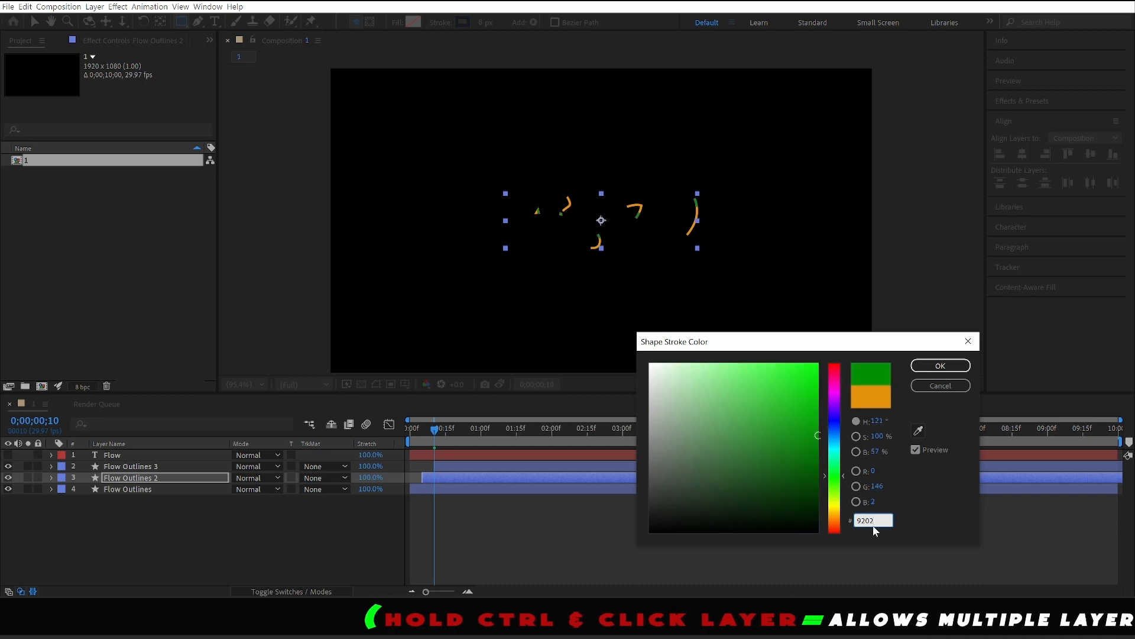
type("2")
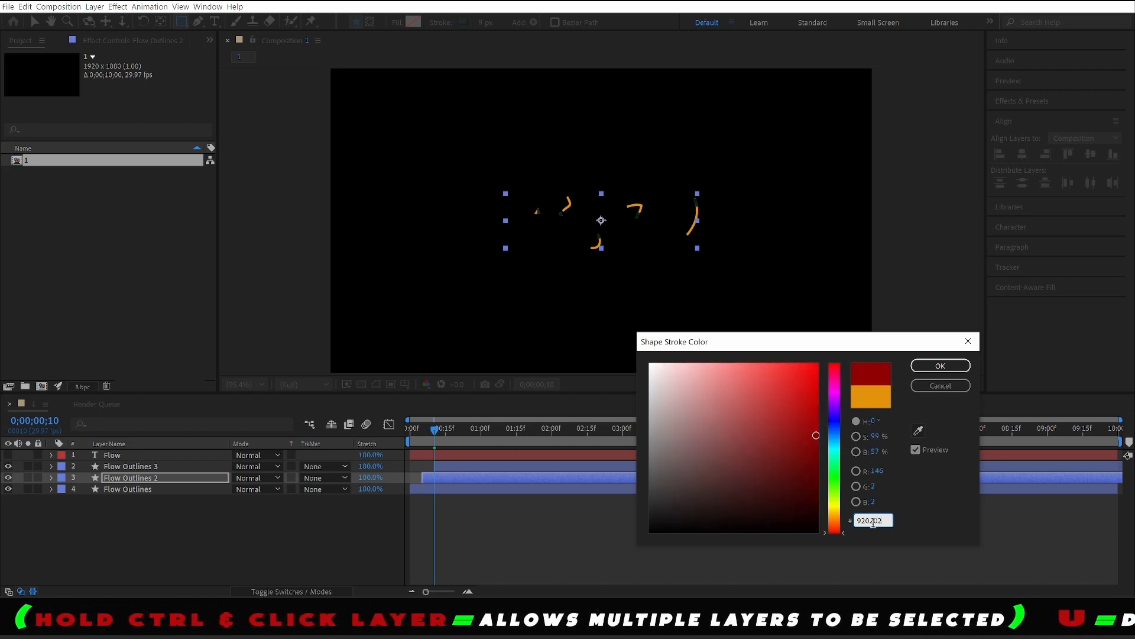
left_click(933, 367)
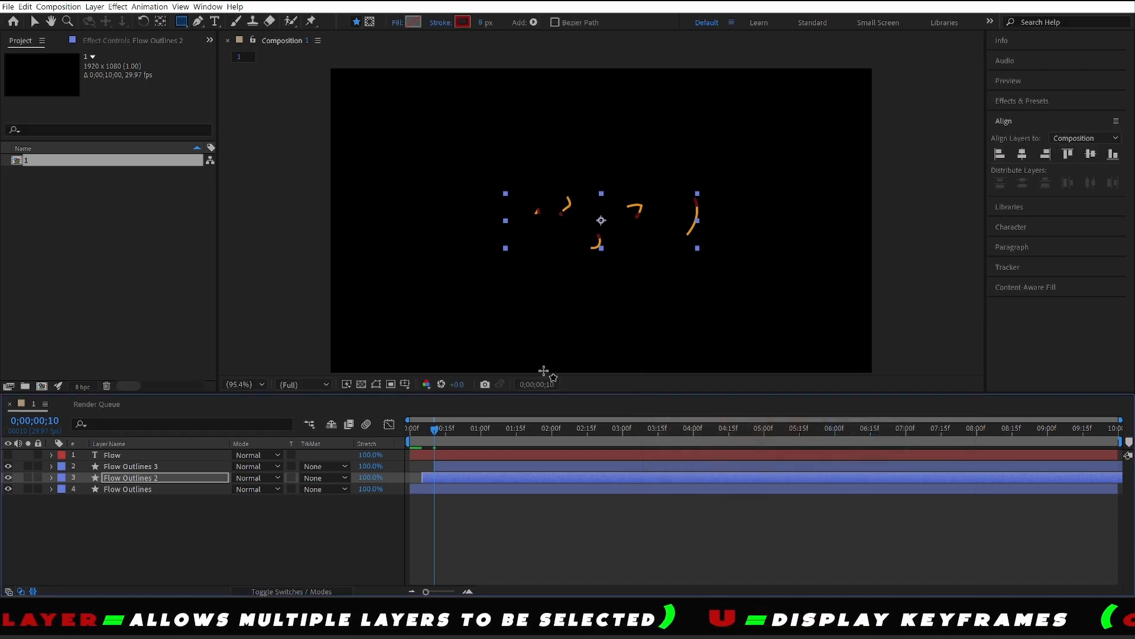
- Set the stroke color of the Flow Outlines 3 layer to CA0000
left_click(161, 467)
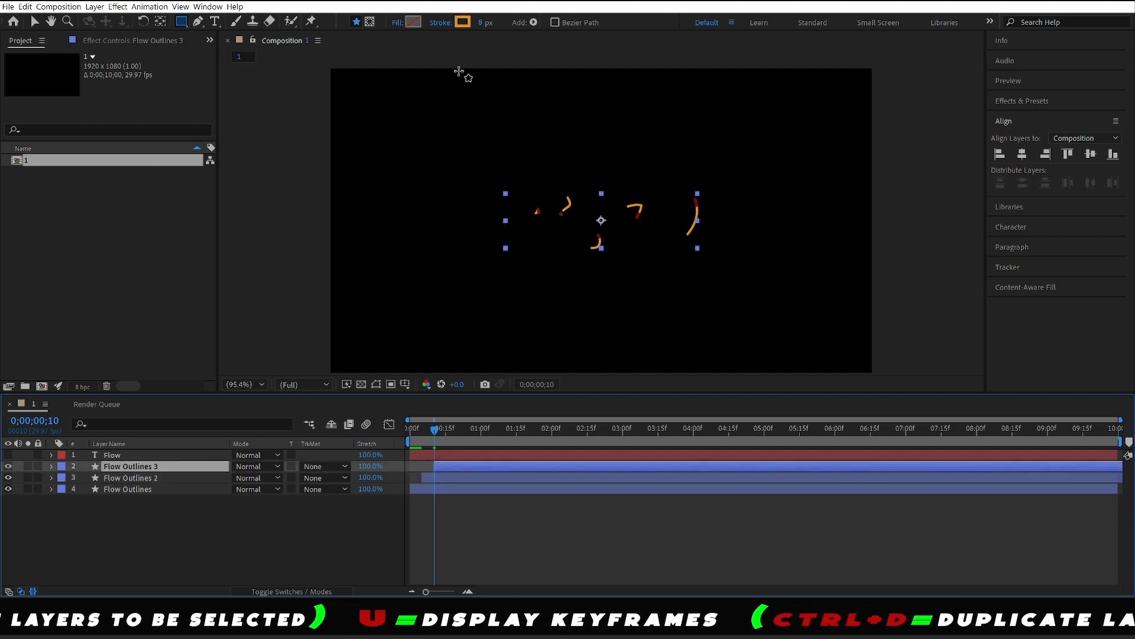
left_click(463, 22)
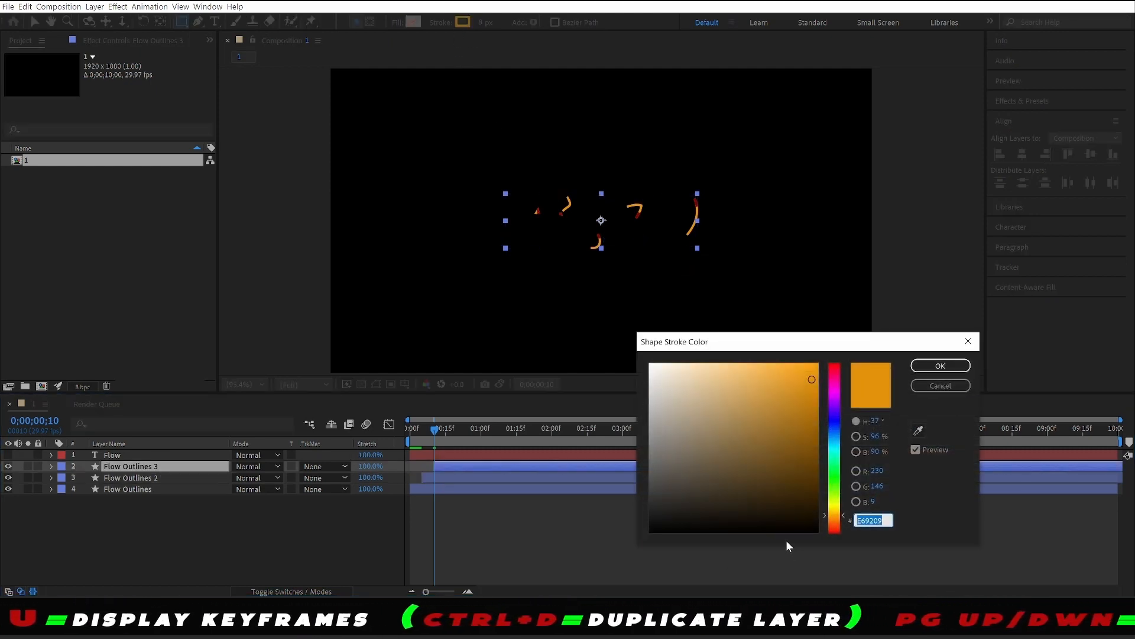
type("CA0000")
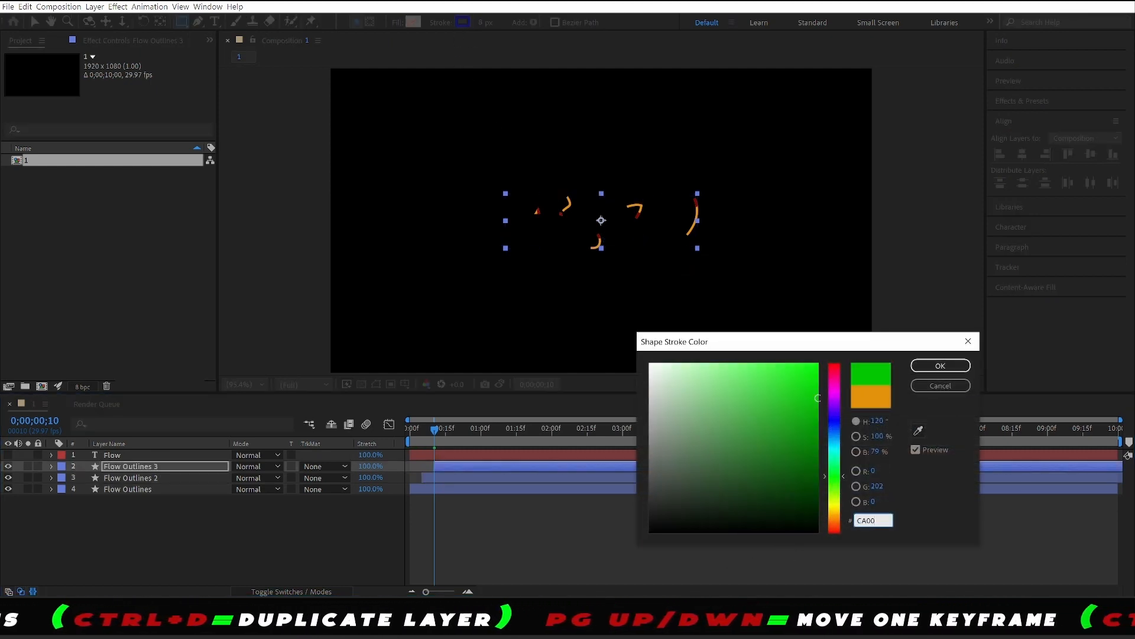
left_click(942, 371)
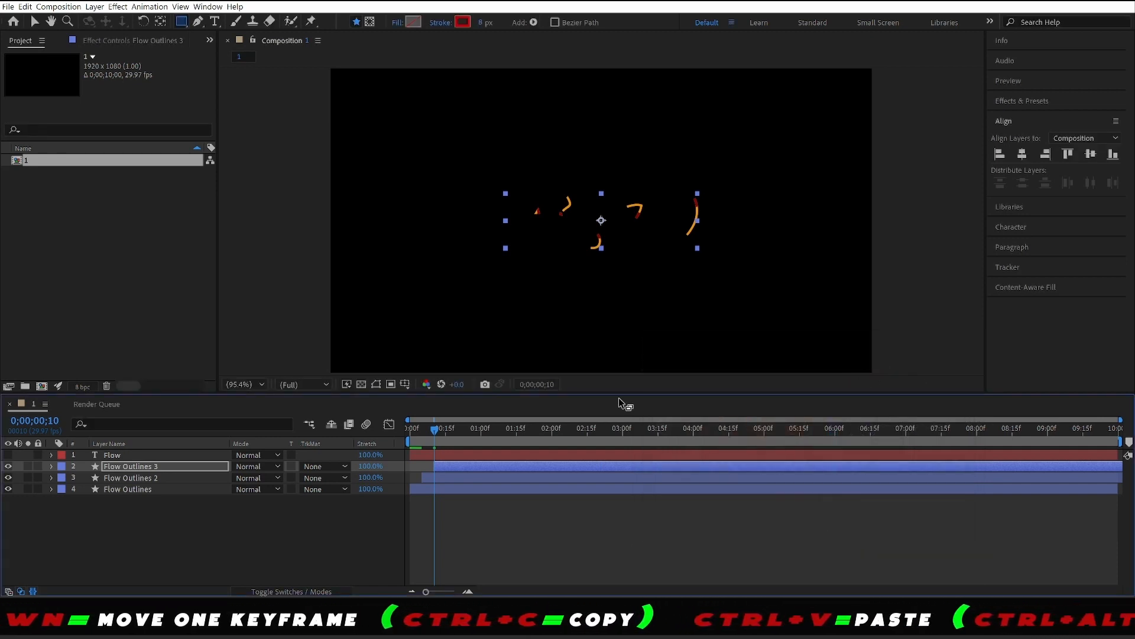
- Preview the staggered outline animation from the start of the composition and return to 0;00;00;00
key("Home")
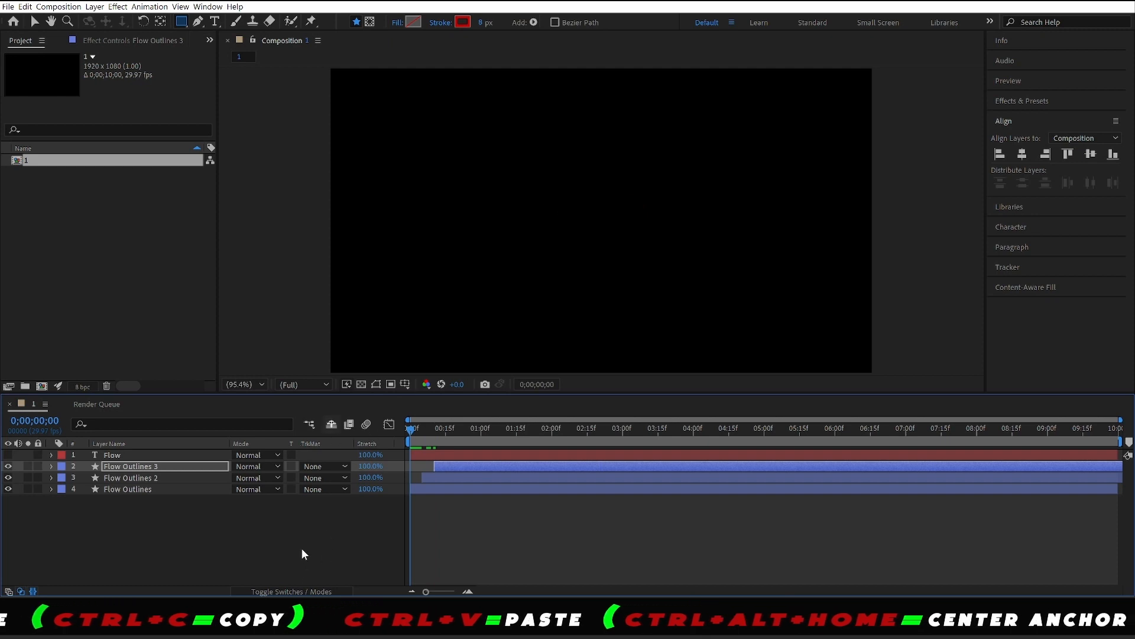
left_click(302, 548)
key("space")
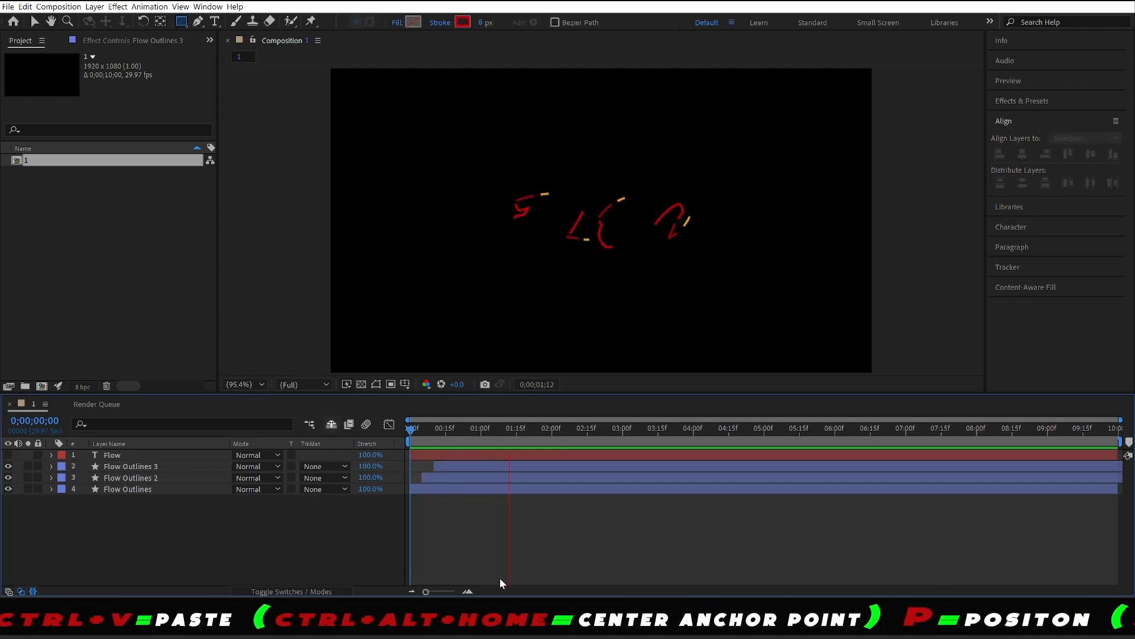
key("space")
left_click_drag(450, 430, 395, 435)
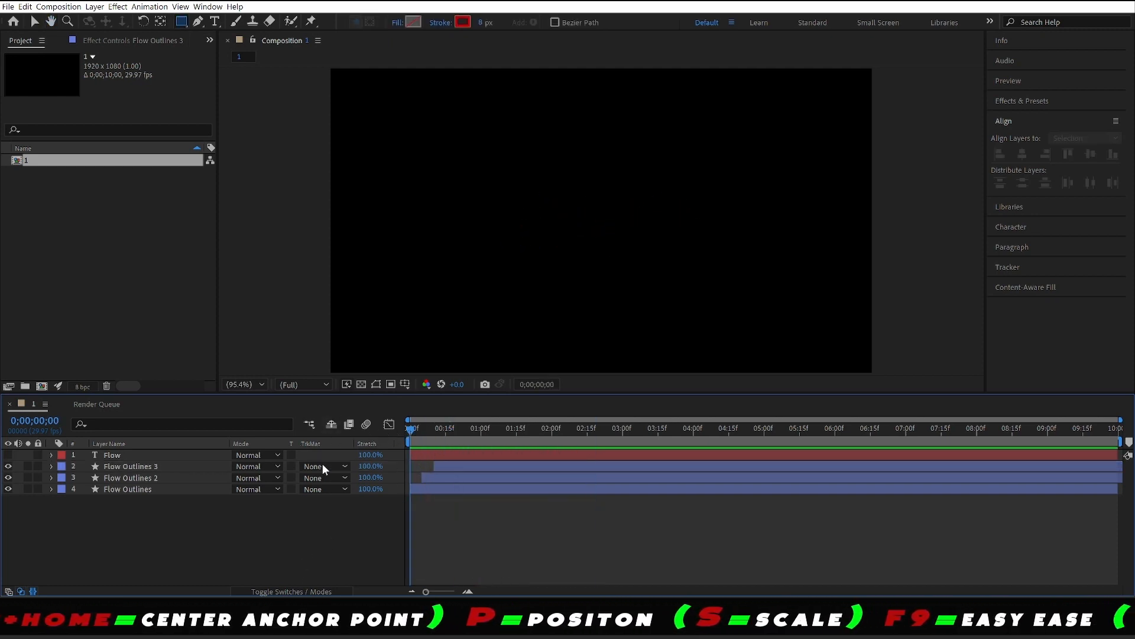
- Create a 1920 x 1080 px black solid and place it directly below the Flow text layer
right_click(139, 526)
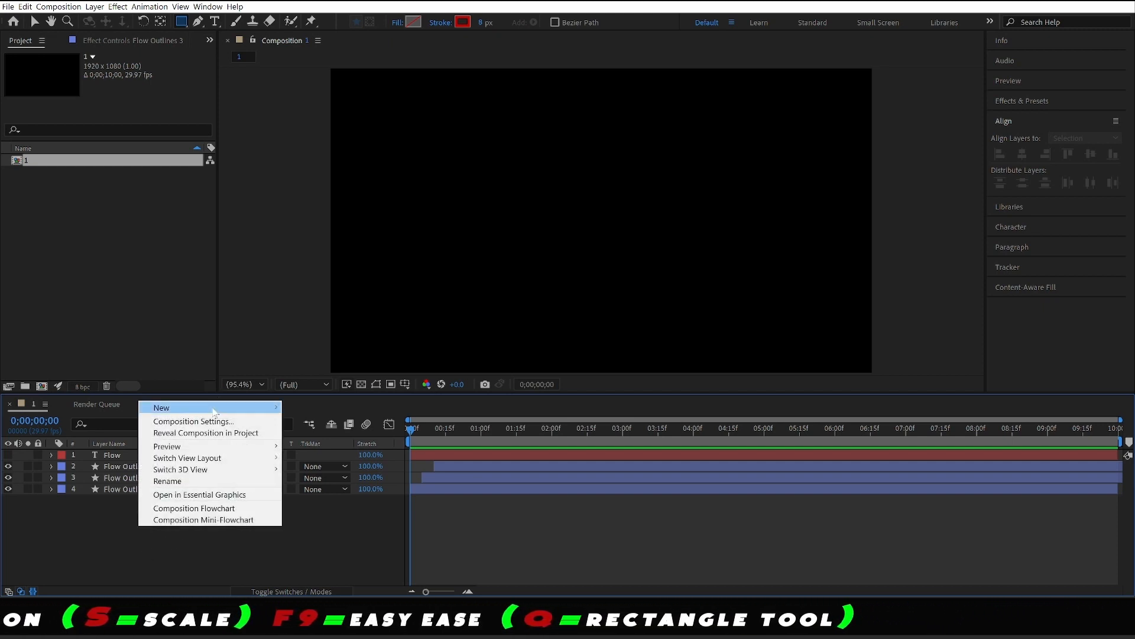
mouse_move(214, 412)
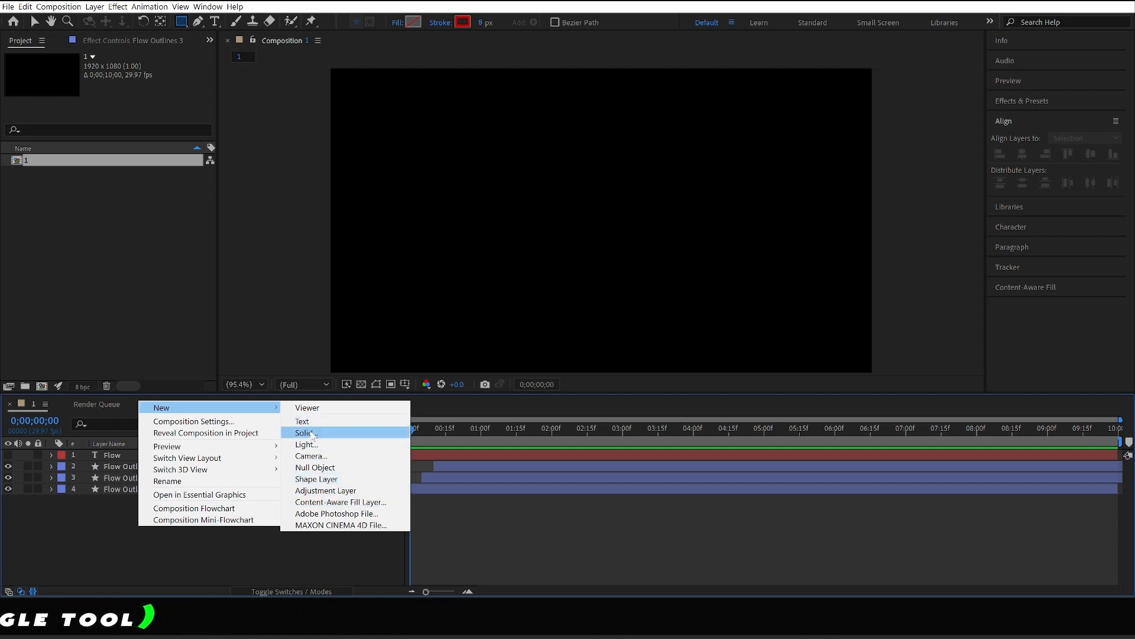
left_click(305, 433)
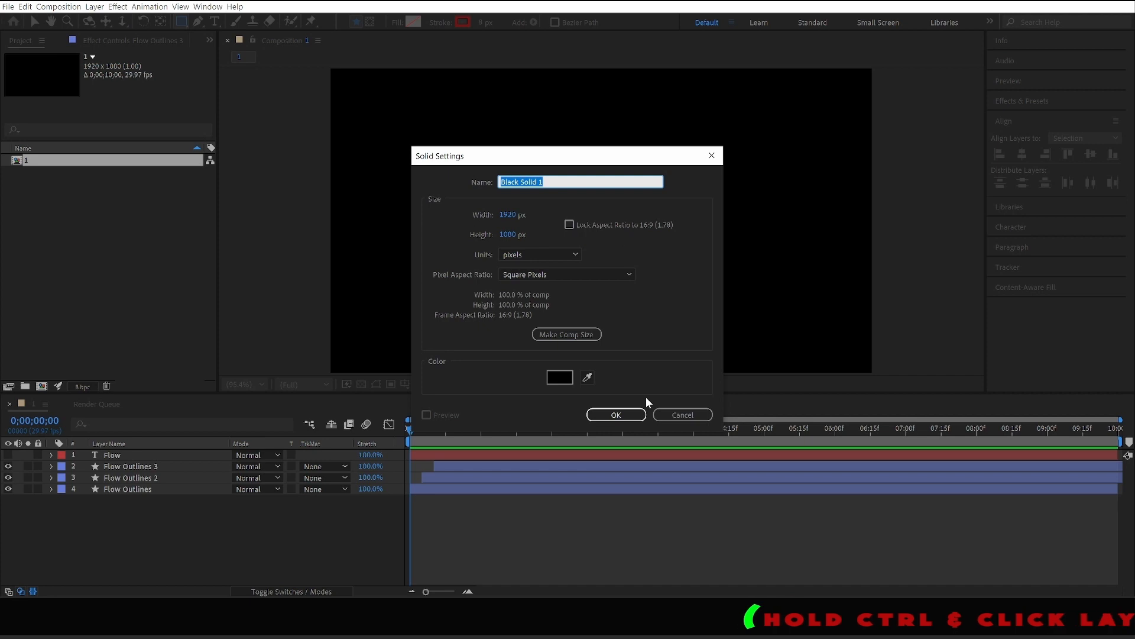
left_click(624, 416)
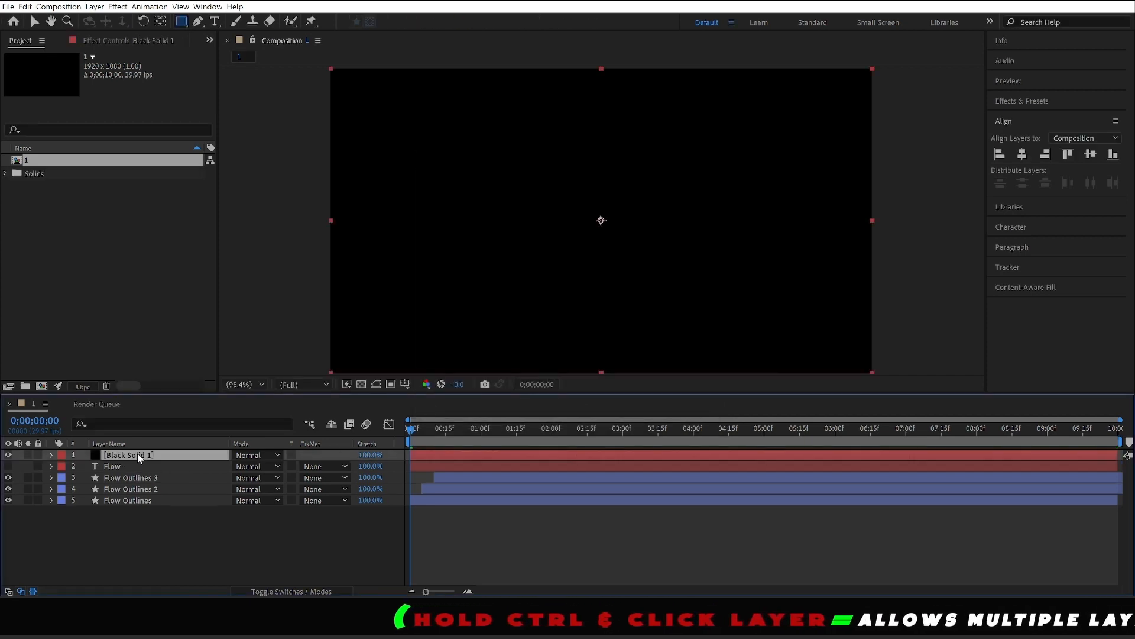
left_click_drag(137, 456, 137, 468)
- Pre-compose the black solid as "Fill", moving all attributes into the new composition and opening it
right_click(137, 467)
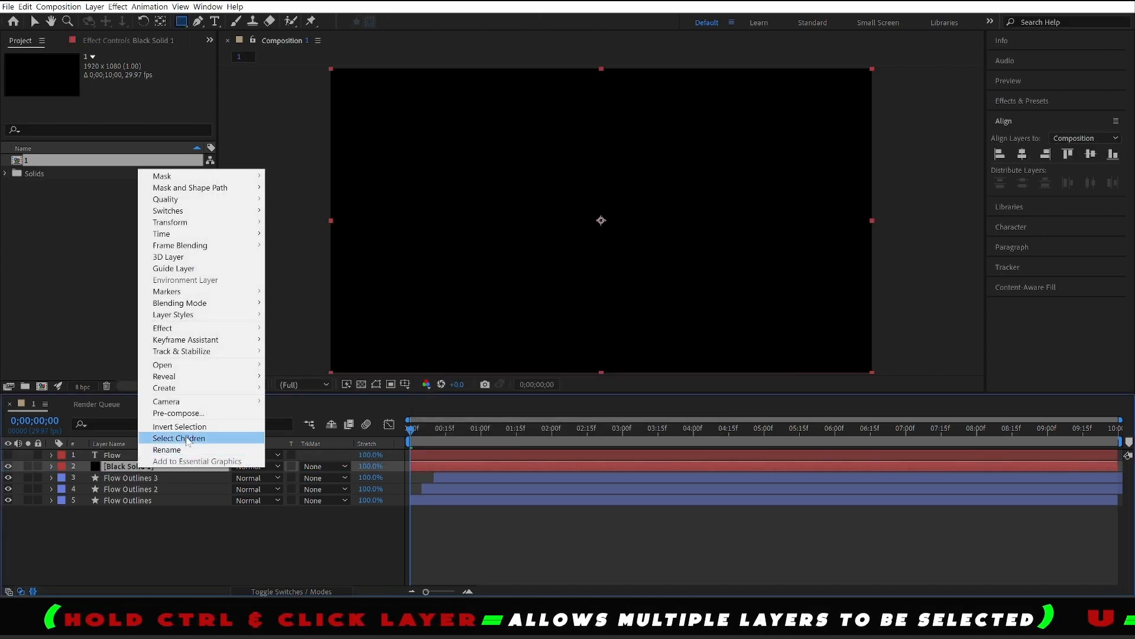
left_click(195, 414)
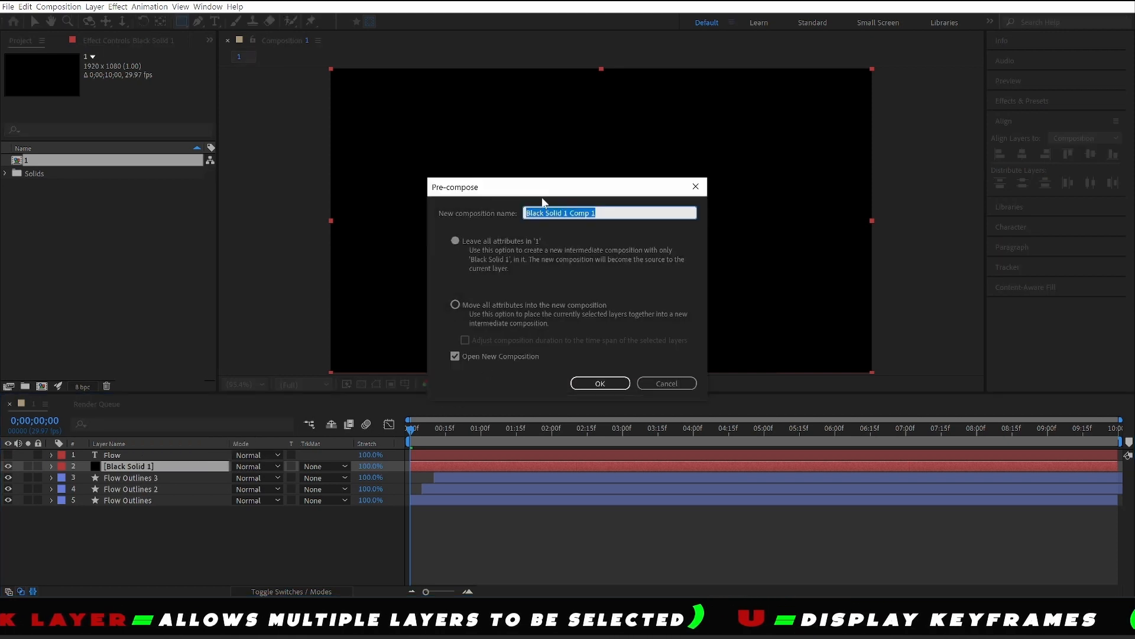
type("Fill")
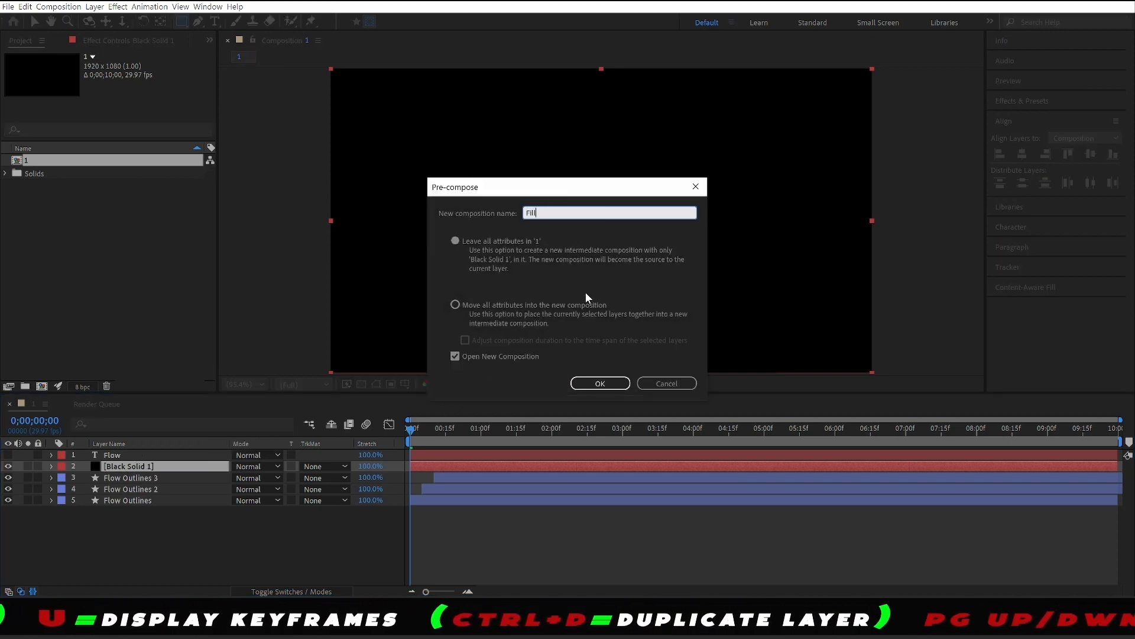
left_click(508, 321)
left_click(458, 312)
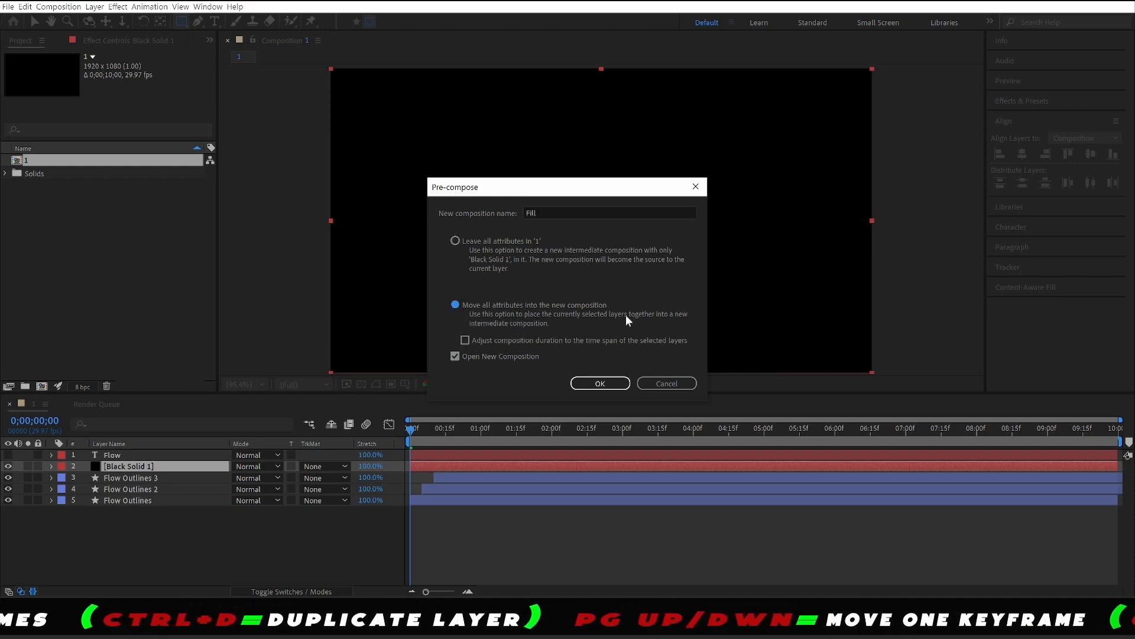
left_click(600, 383)
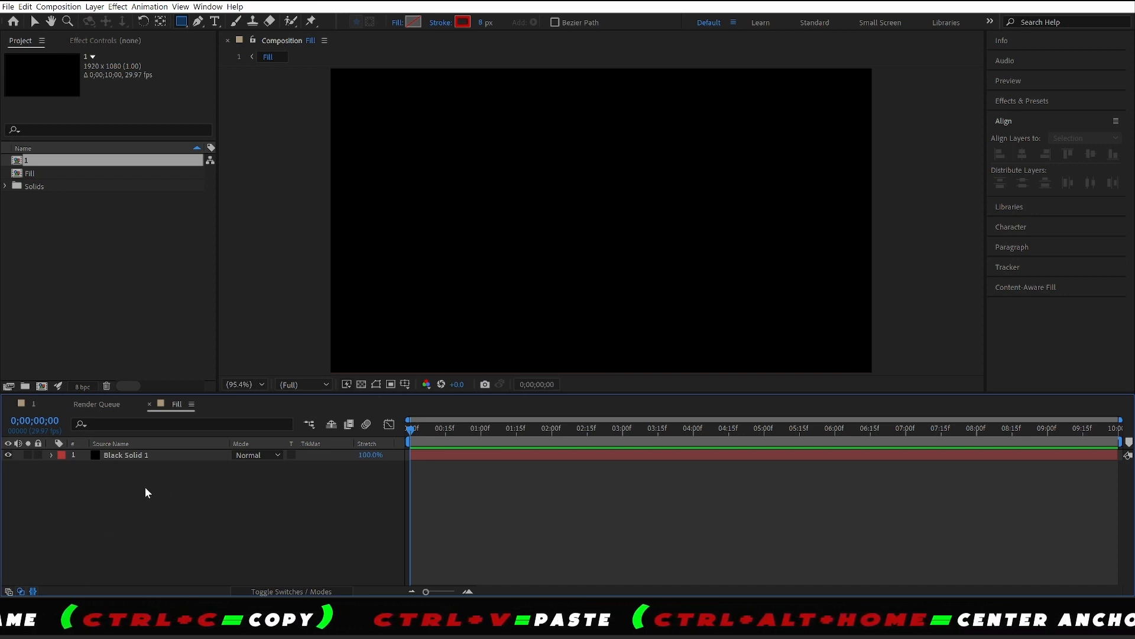
- Delete the black solid inside the Fill composition and add an empty shape layer in its place
left_click(144, 458)
key("Delete")
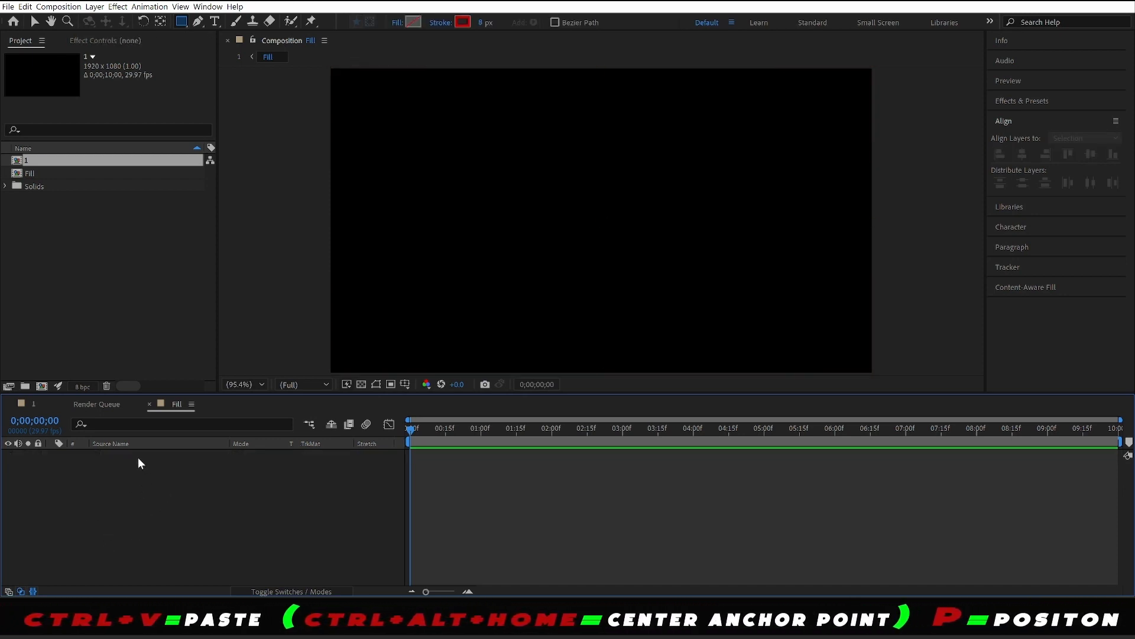
right_click(138, 458)
mouse_move(177, 471)
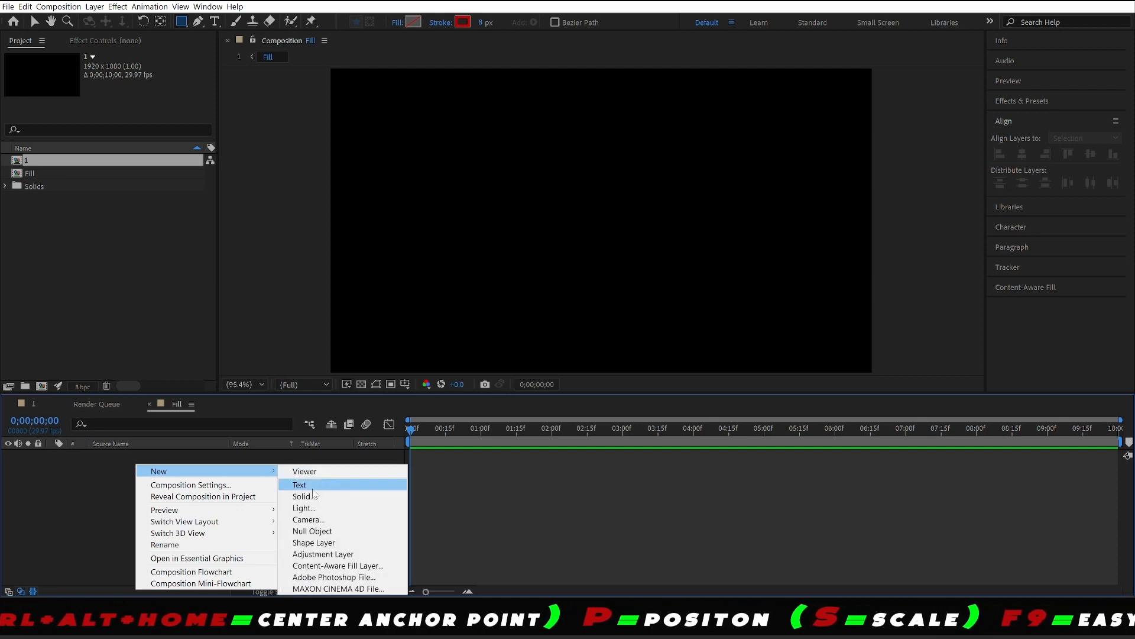
left_click(330, 543)
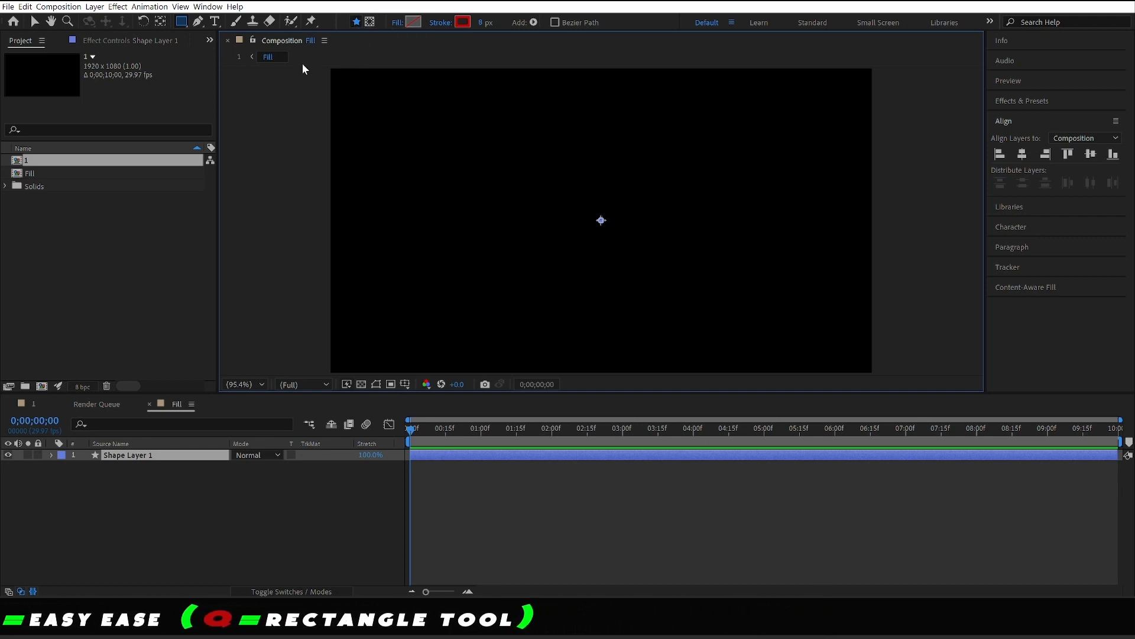
- Set the shape layer's drawing style to no stroke and a solid white FFFFFF fill
left_click(435, 23)
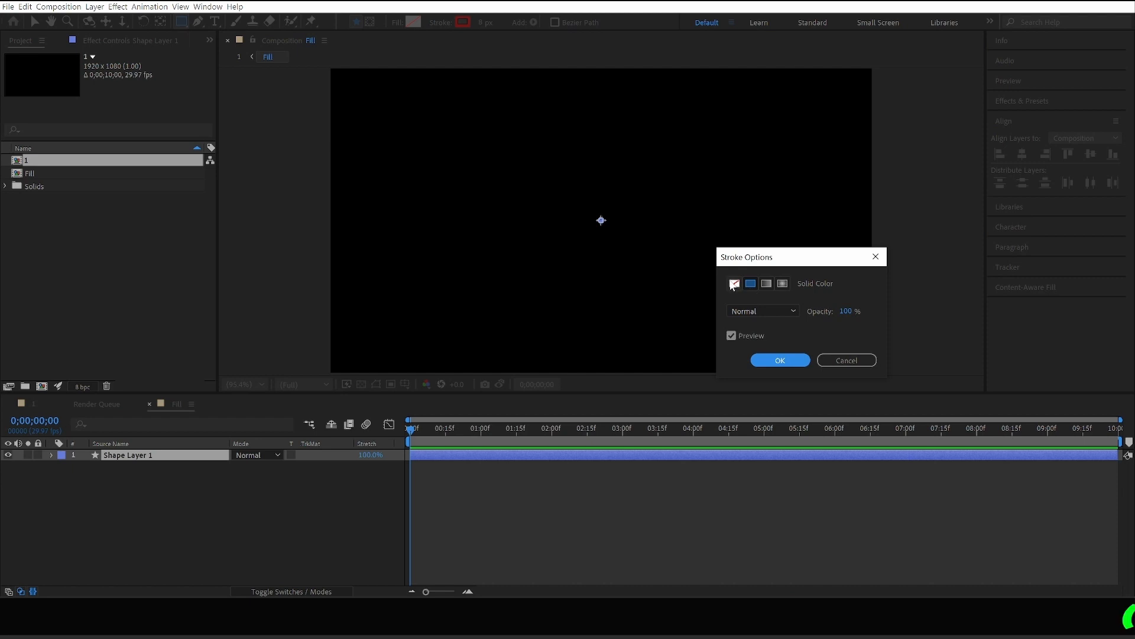
left_click(734, 285)
left_click(781, 360)
left_click(412, 22)
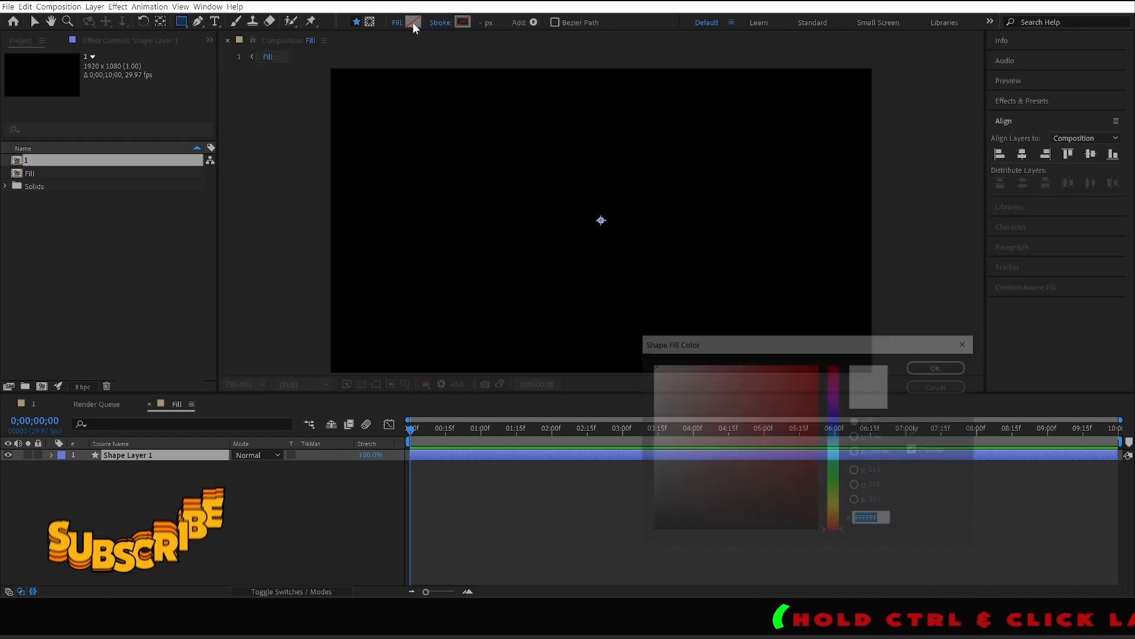
left_click(936, 367)
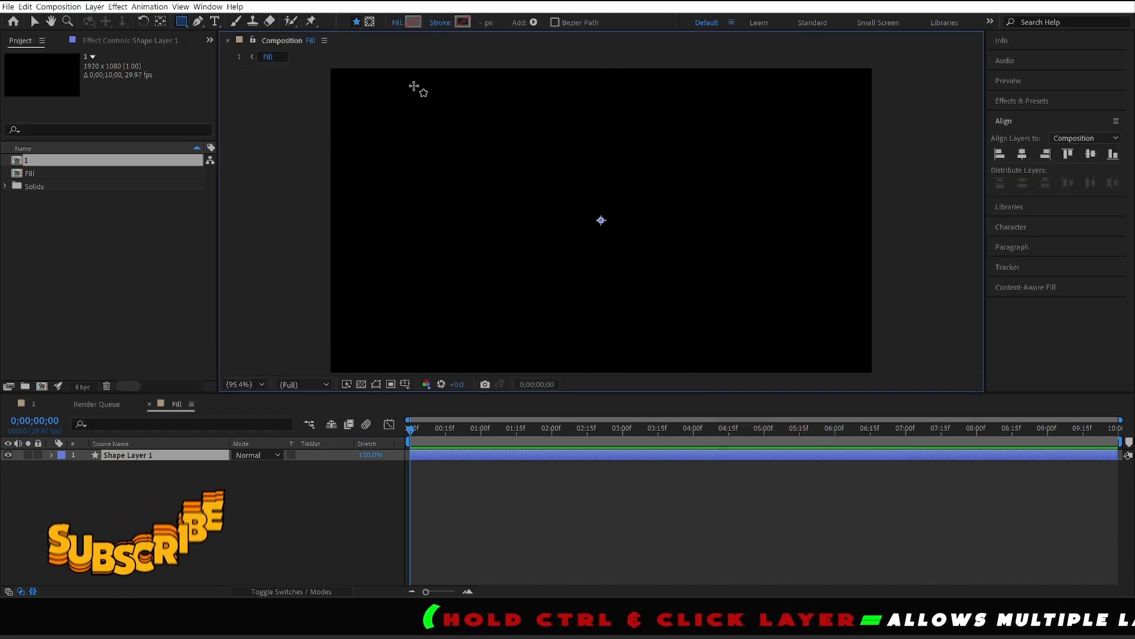
- Draw three stacked rectangles wider than the frame on the shape layer, with the tallest at the bottom, covering the whole composition
scroll(299, 114, "up", 2)
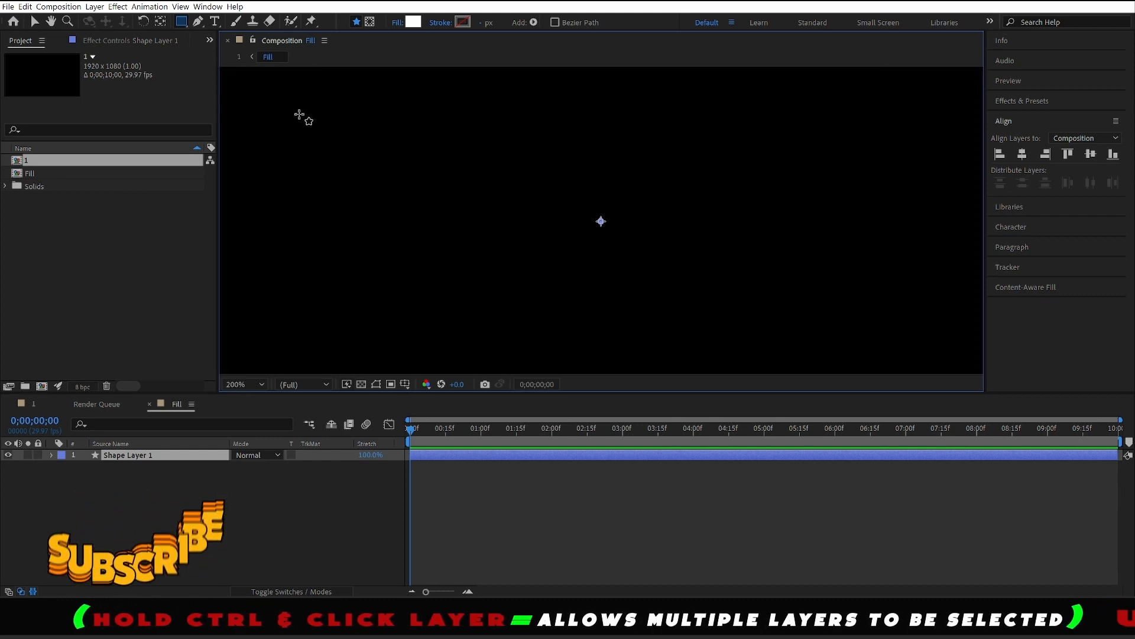
scroll(299, 115, "down", 4)
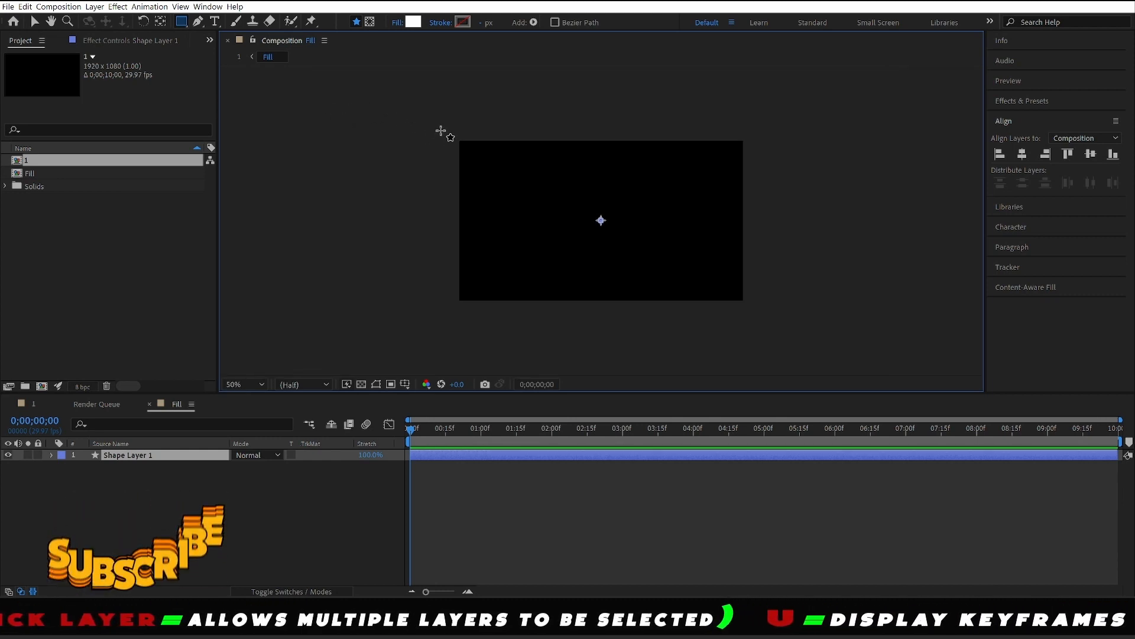
left_click_drag(438, 131, 753, 170)
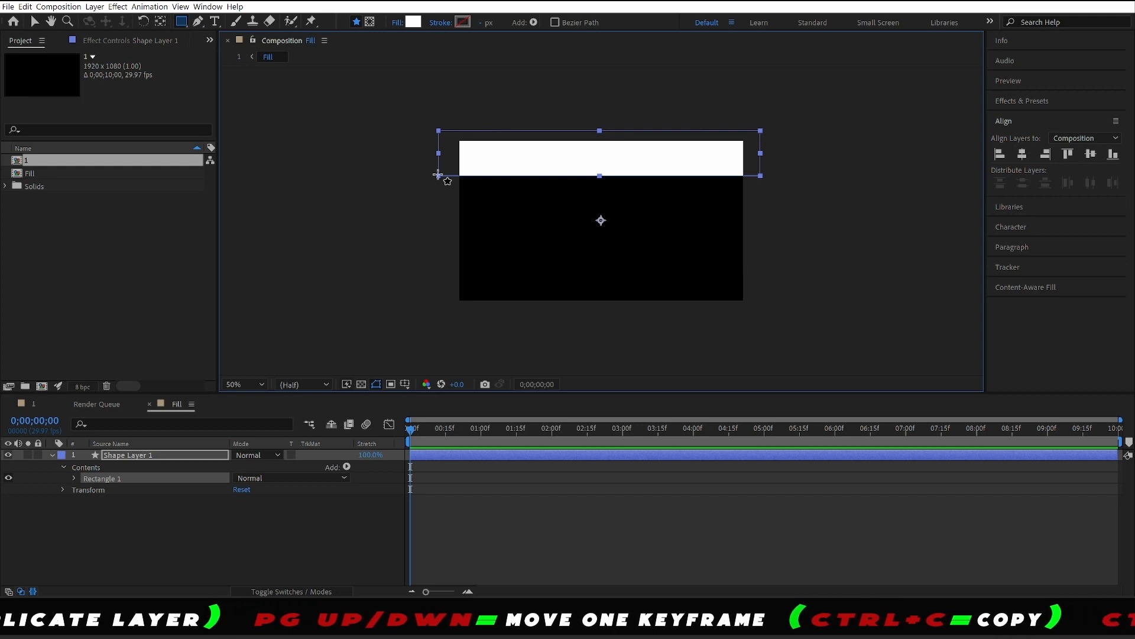
left_click_drag(439, 175, 469, 179)
left_click_drag(554, 197, 759, 215)
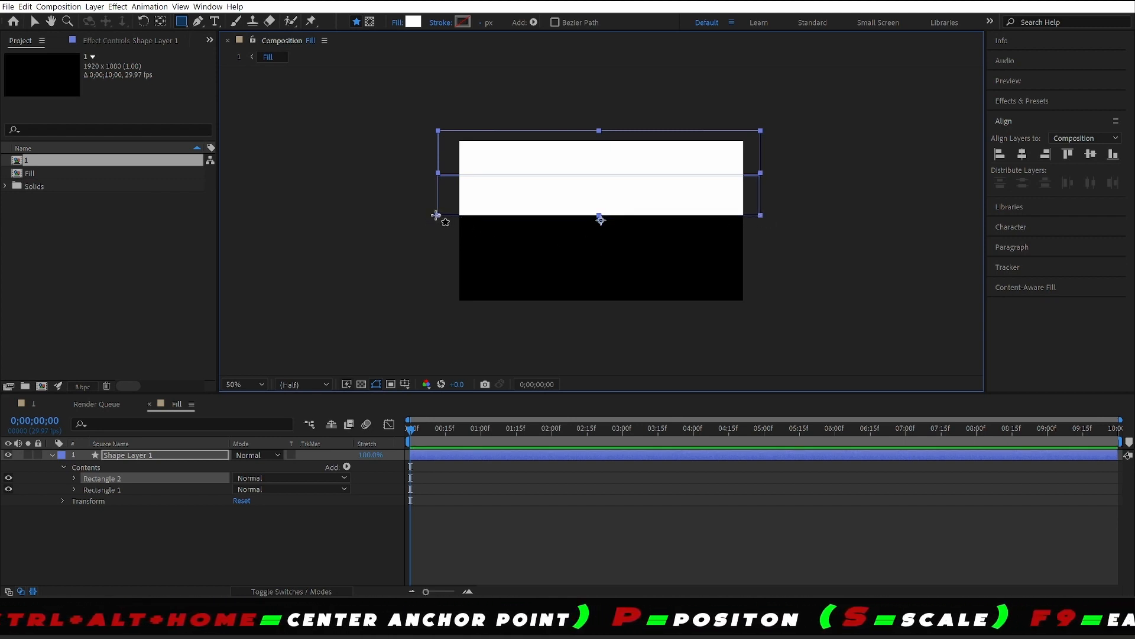
left_click_drag(436, 214, 759, 313)
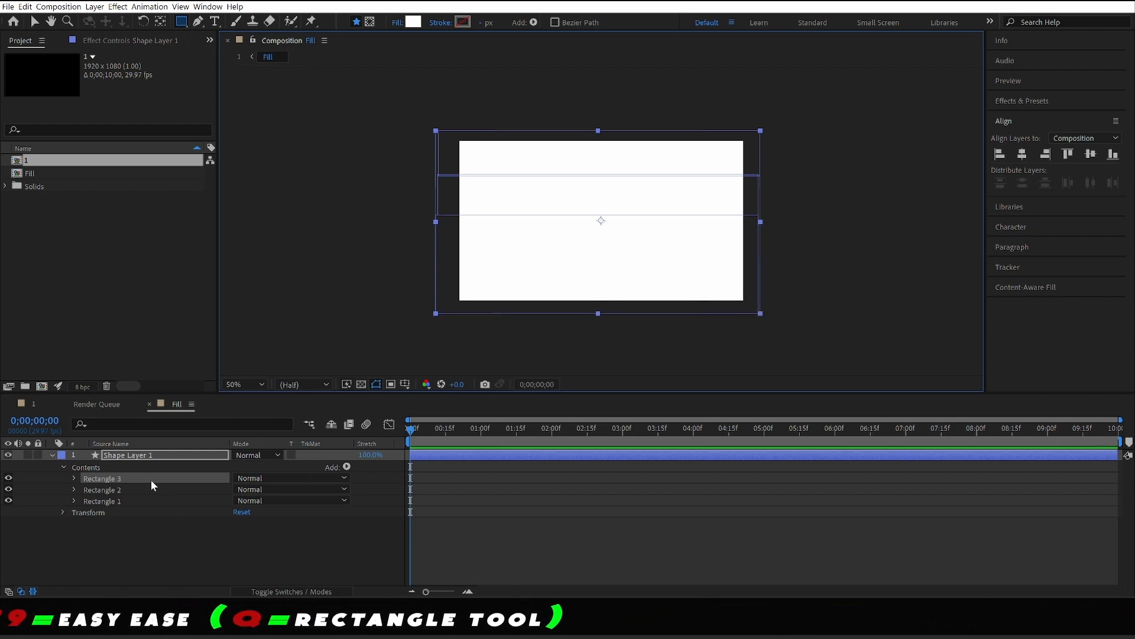
- Set the fill color of the bottom rectangle, Rectangle 3, to E69209
left_click(413, 22)
left_click(816, 427)
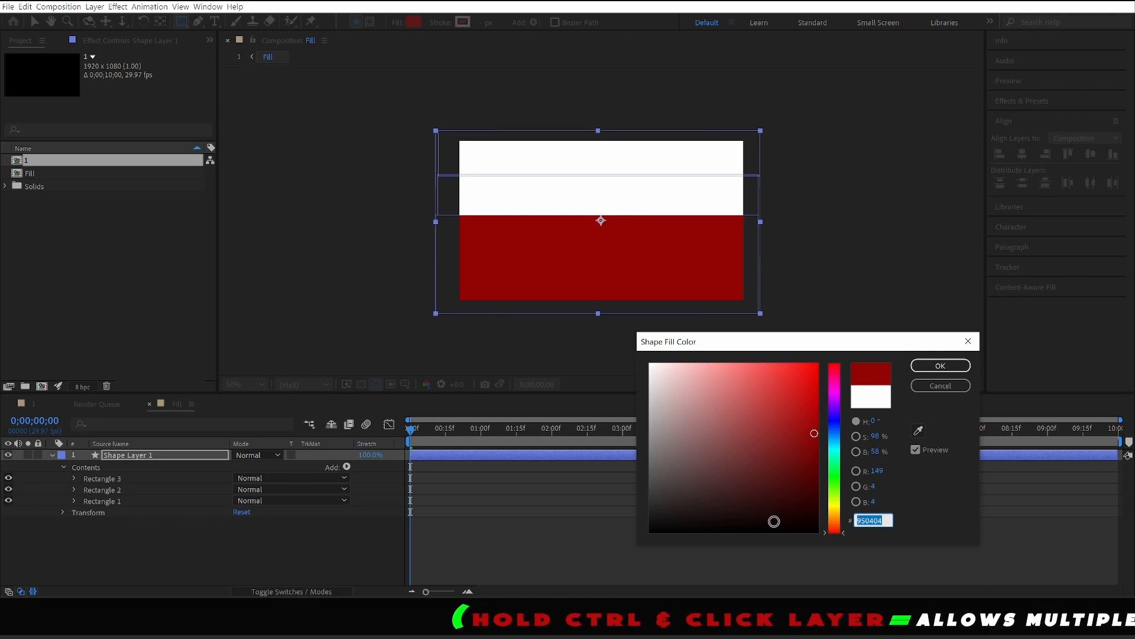
type("E69")
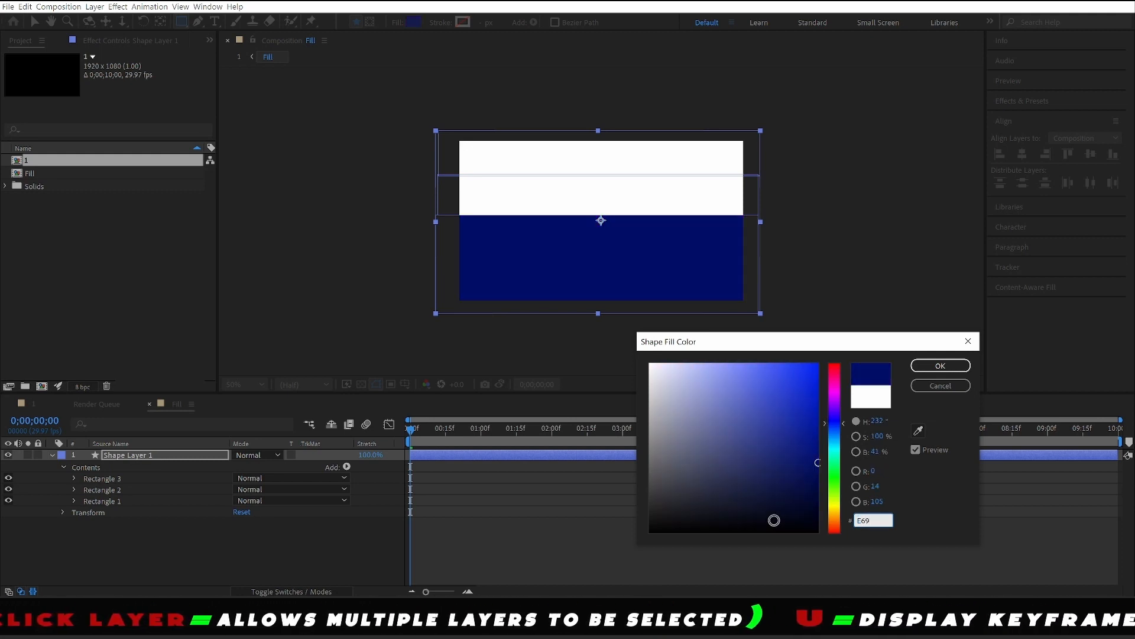
type("209")
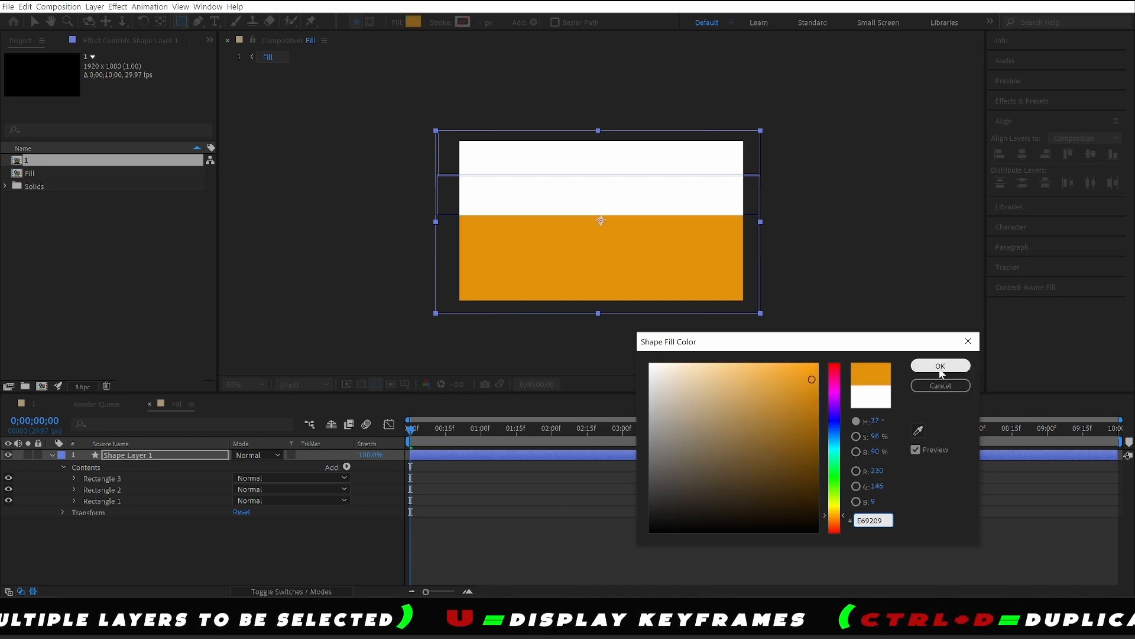
left_click(941, 367)
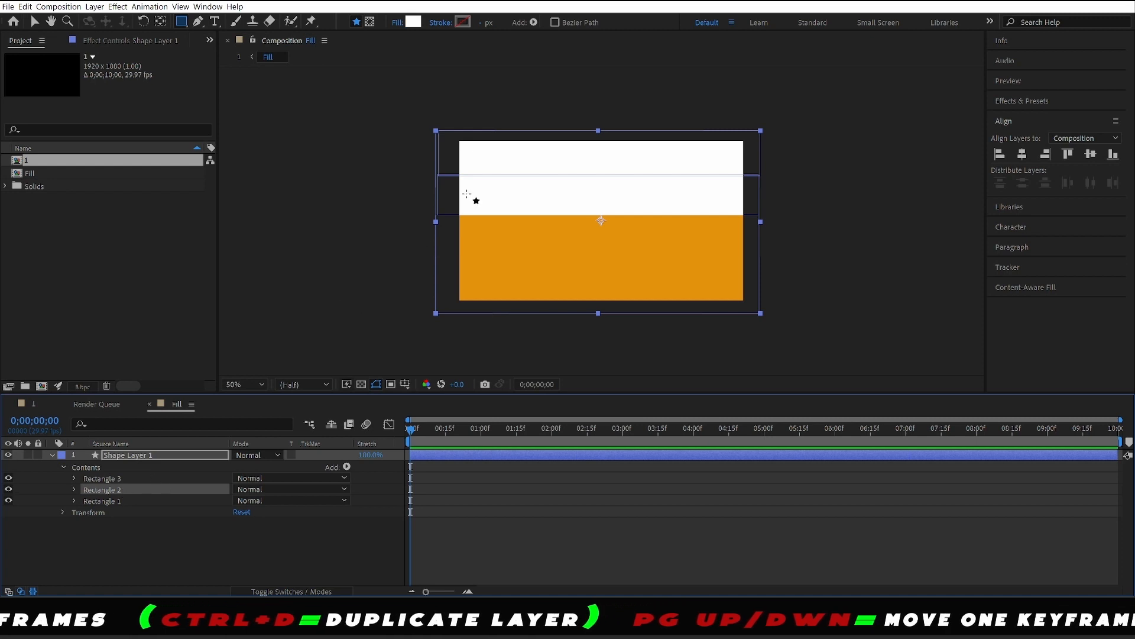
- Set the fill color of the middle rectangle, Rectangle 2, to 920202
left_click(412, 23)
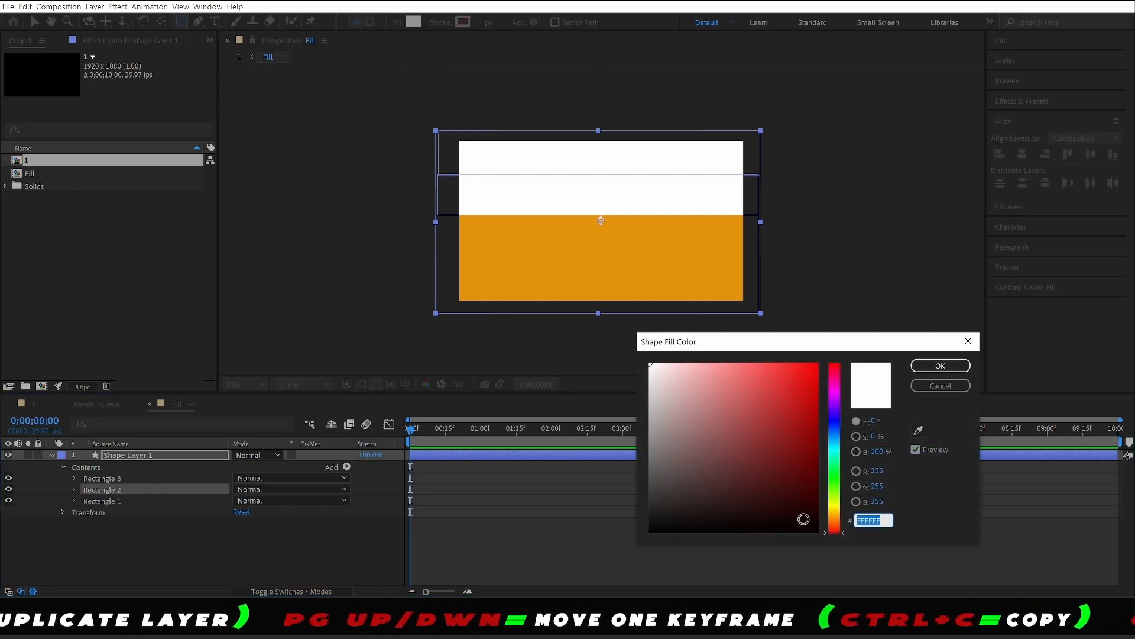
type("92")
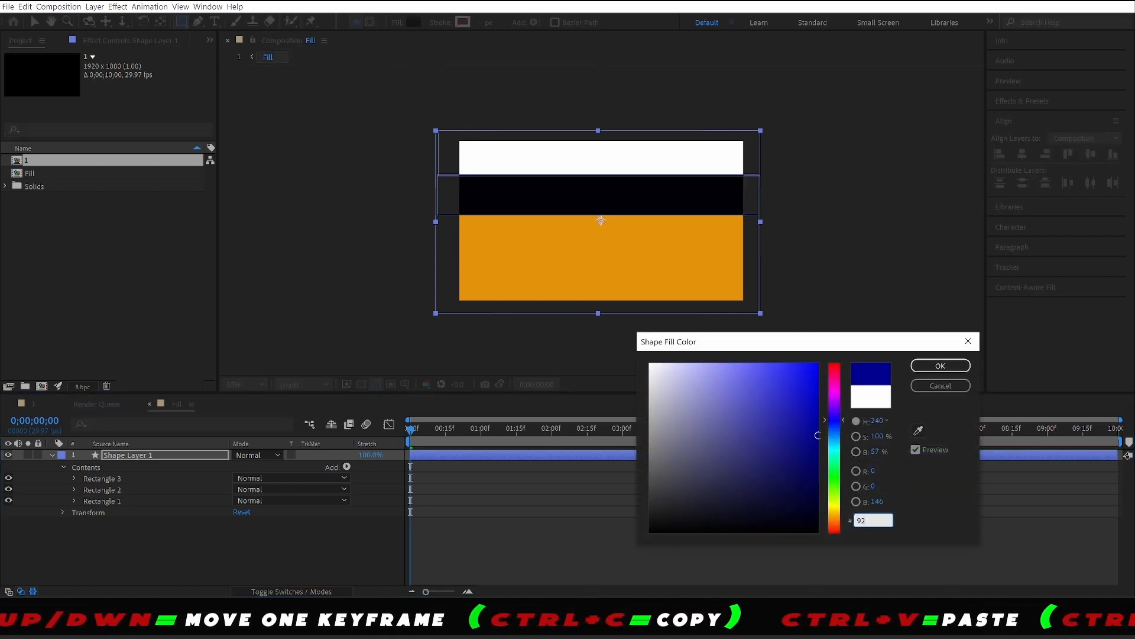
type("0")
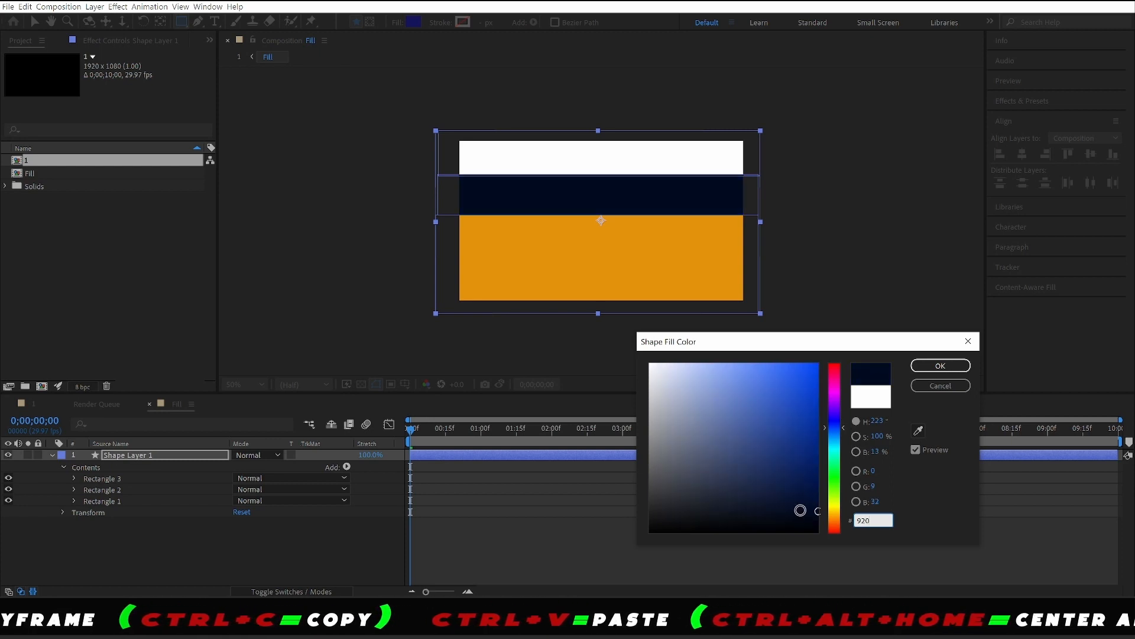
type("20")
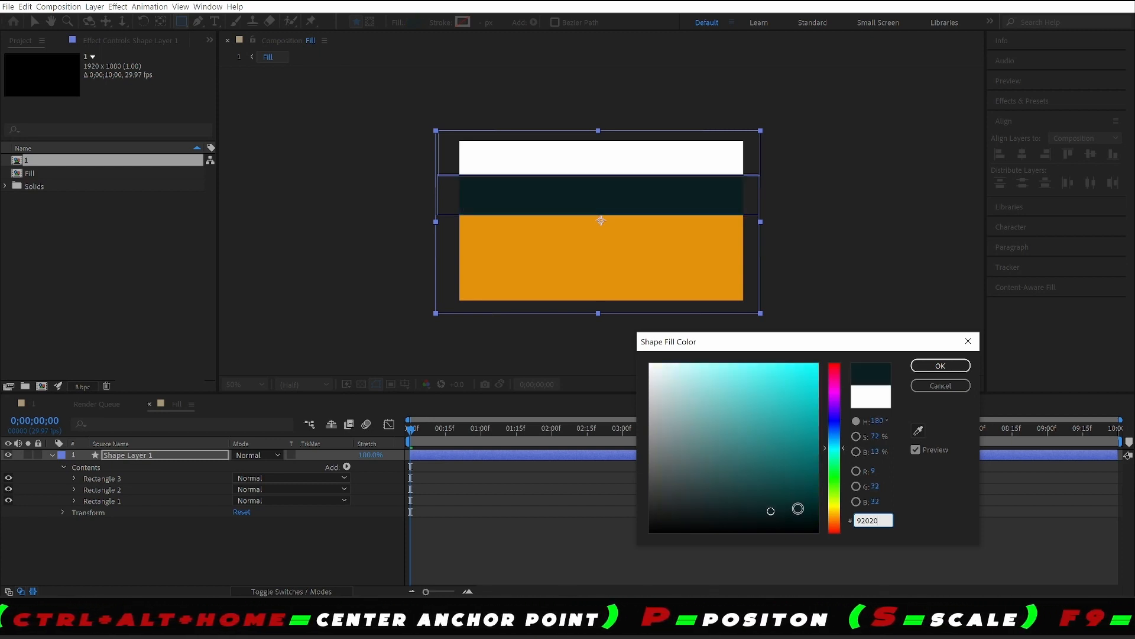
type("2")
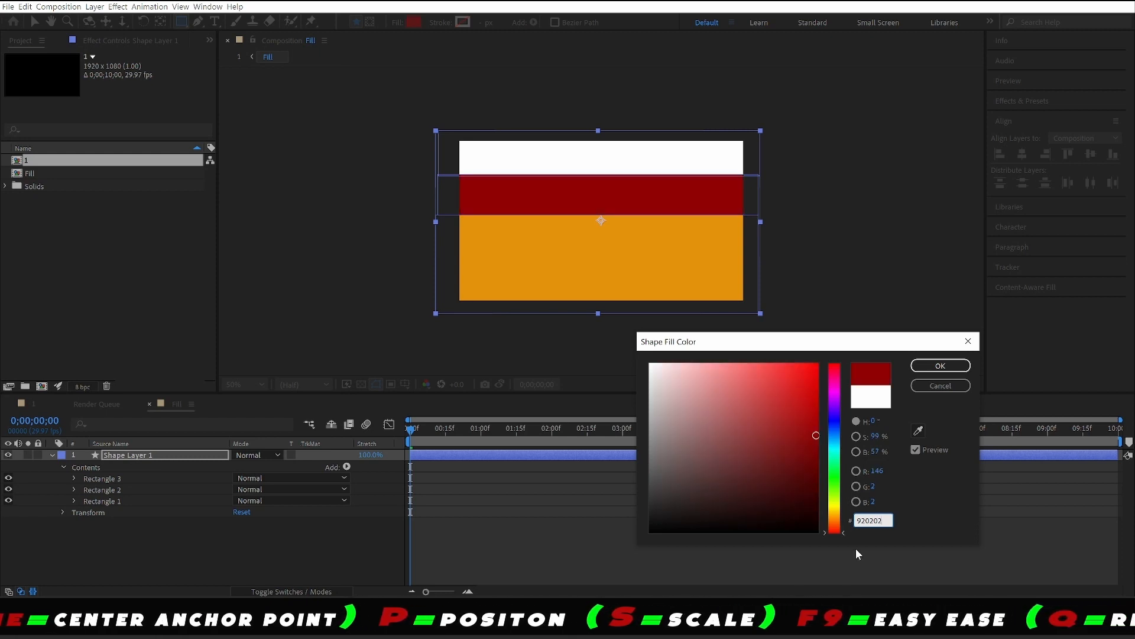
left_click(941, 366)
- Set the fill color of the top rectangle, Rectangle 1, to CA0000 and collapse the shape layer's properties
left_click(141, 474)
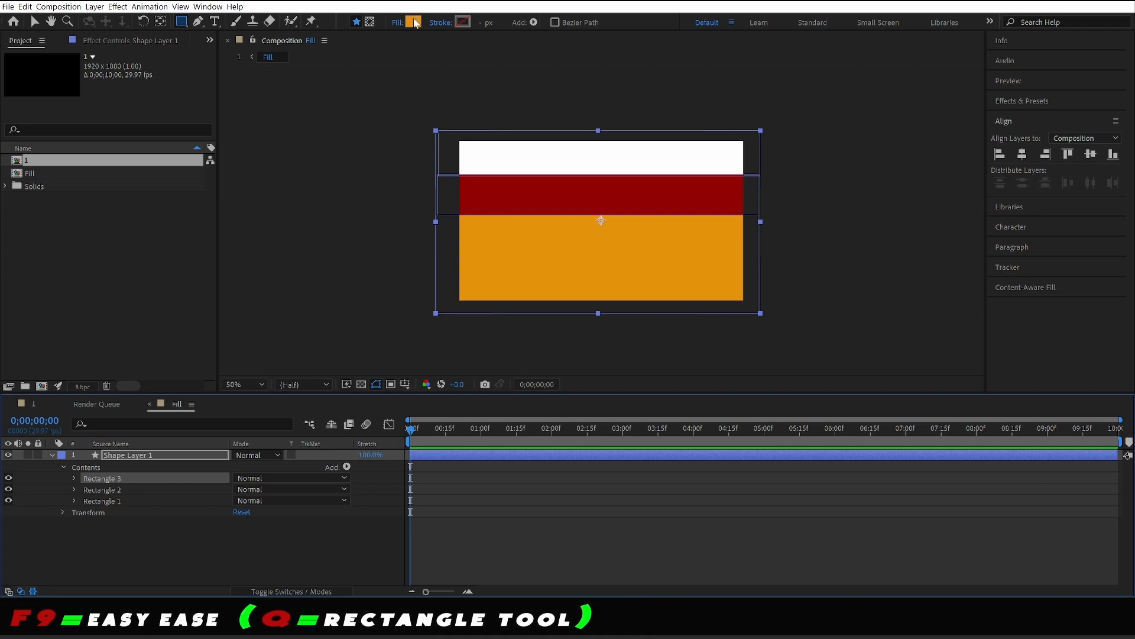
left_click(157, 489)
left_click(157, 501)
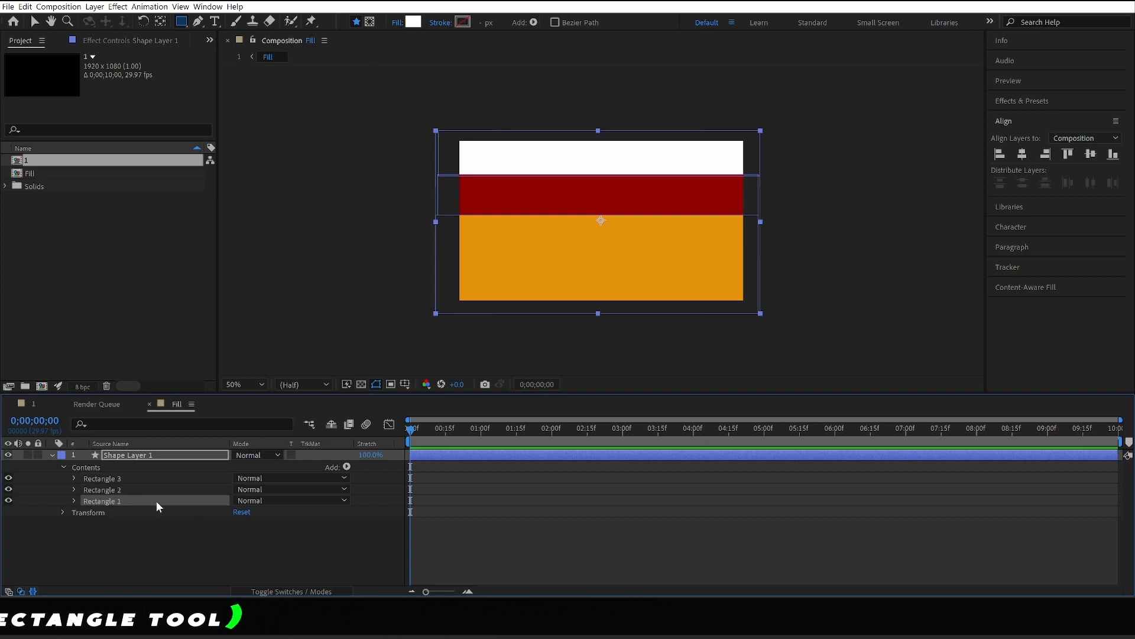
left_click(413, 22)
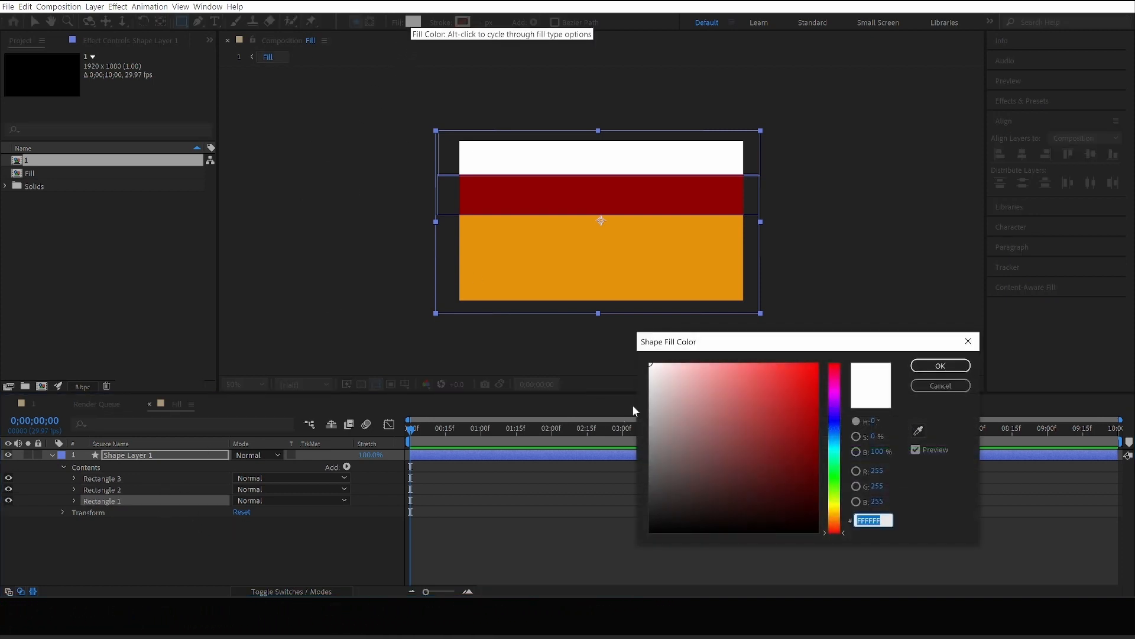
type("00CA00")
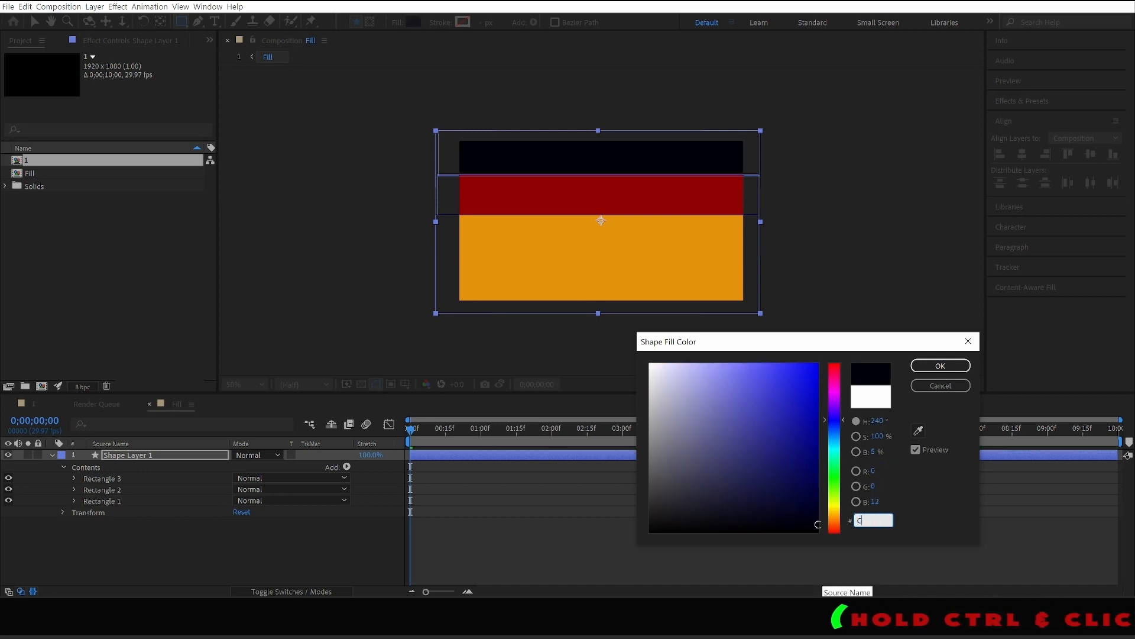
type("0000")
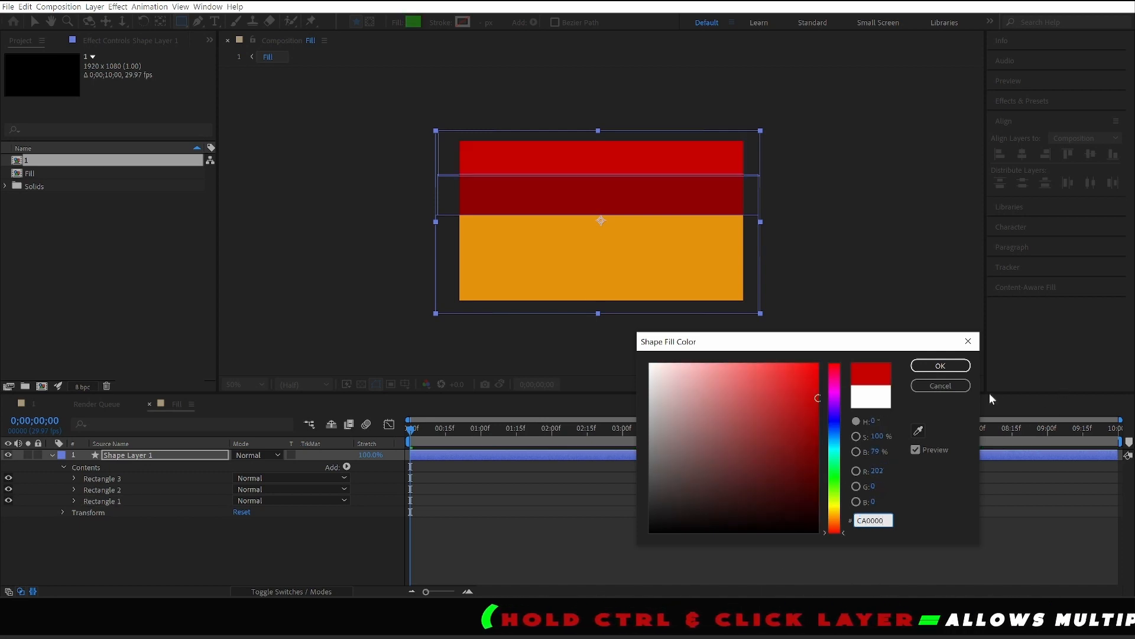
left_click(946, 370)
left_click(332, 531)
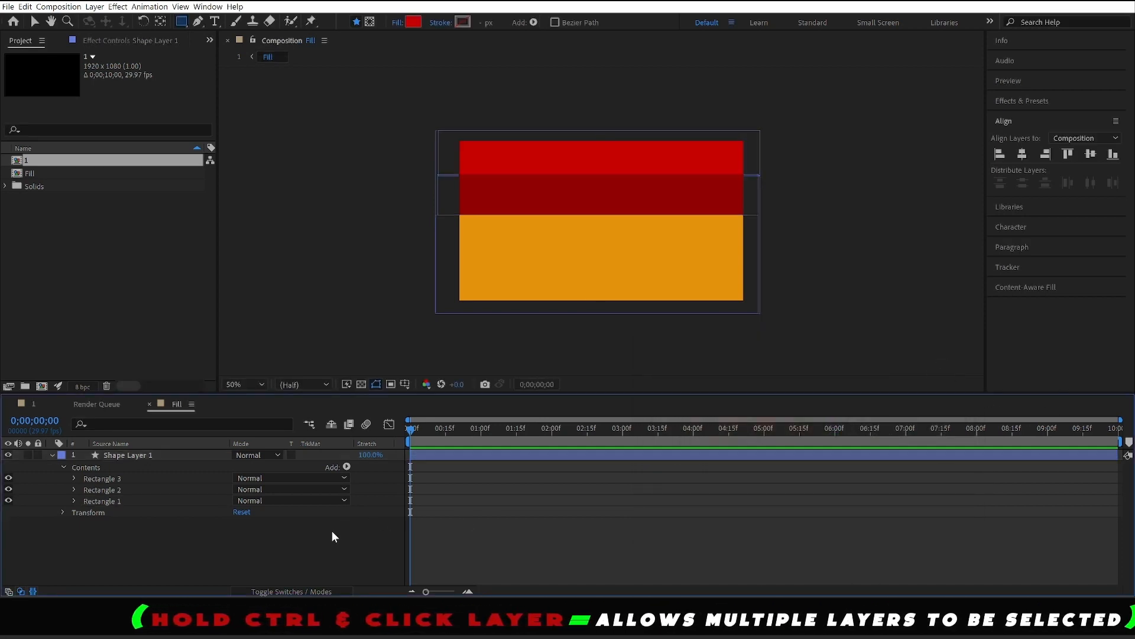
left_click(50, 455)
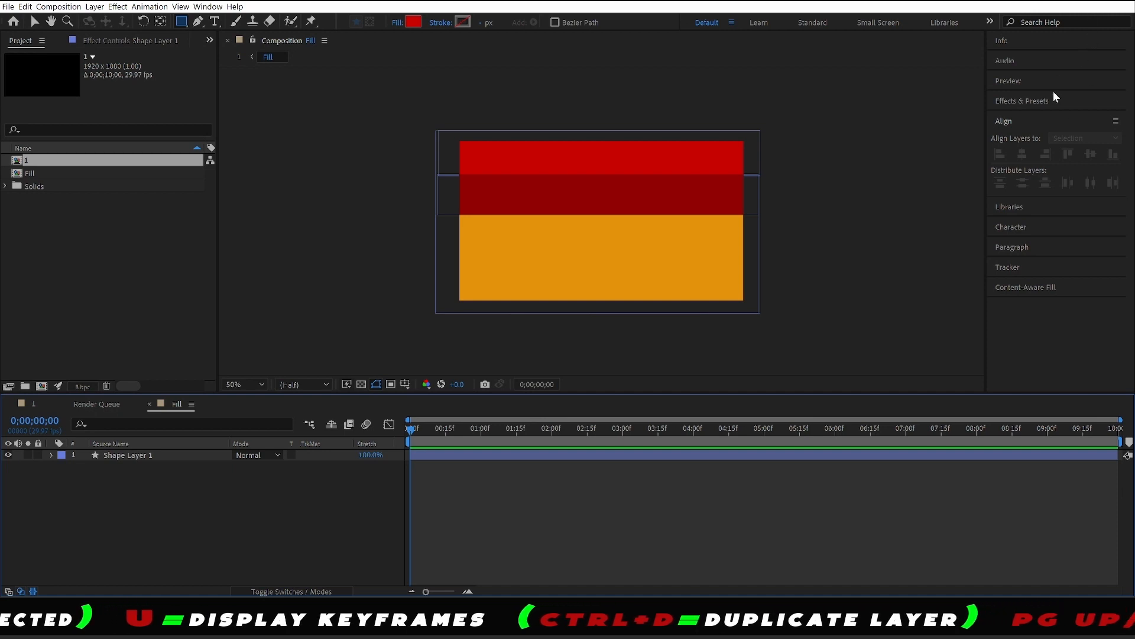
- Find the Warp distortion effect by searching for "warp" and apply it to Shape Layer 1 in the Fill composition
left_click(1026, 101)
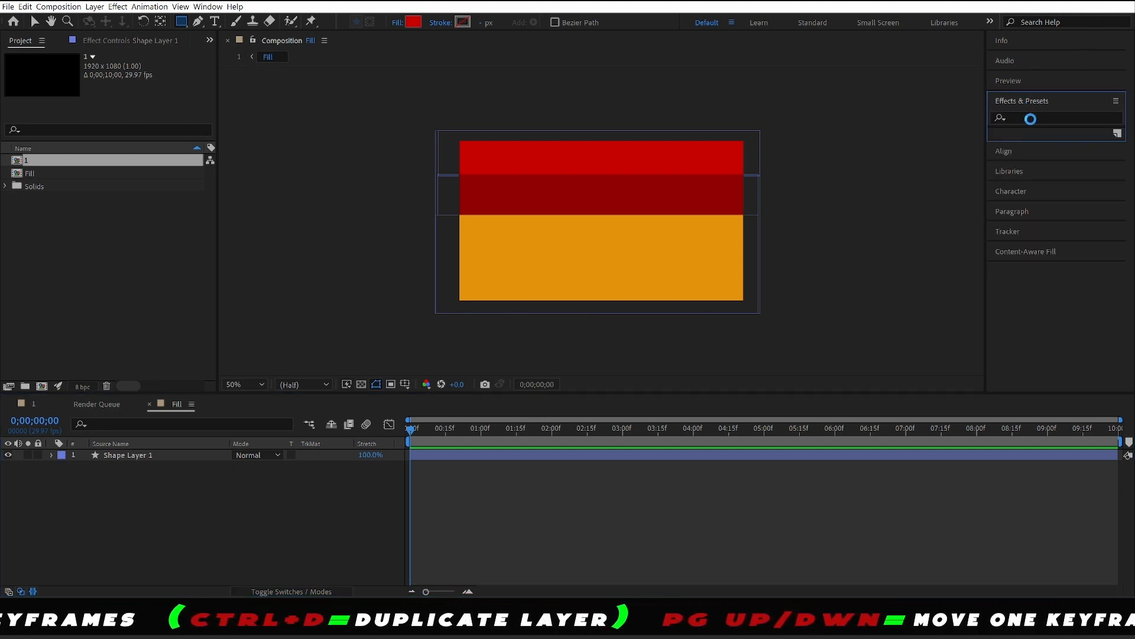
left_click(1049, 119)
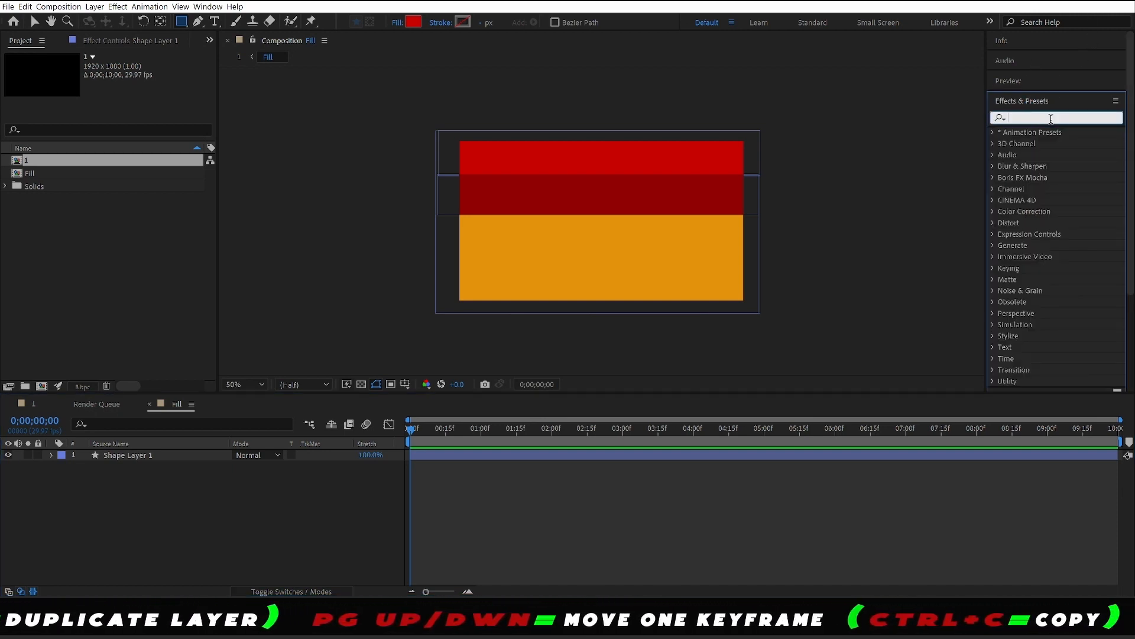
type("w")
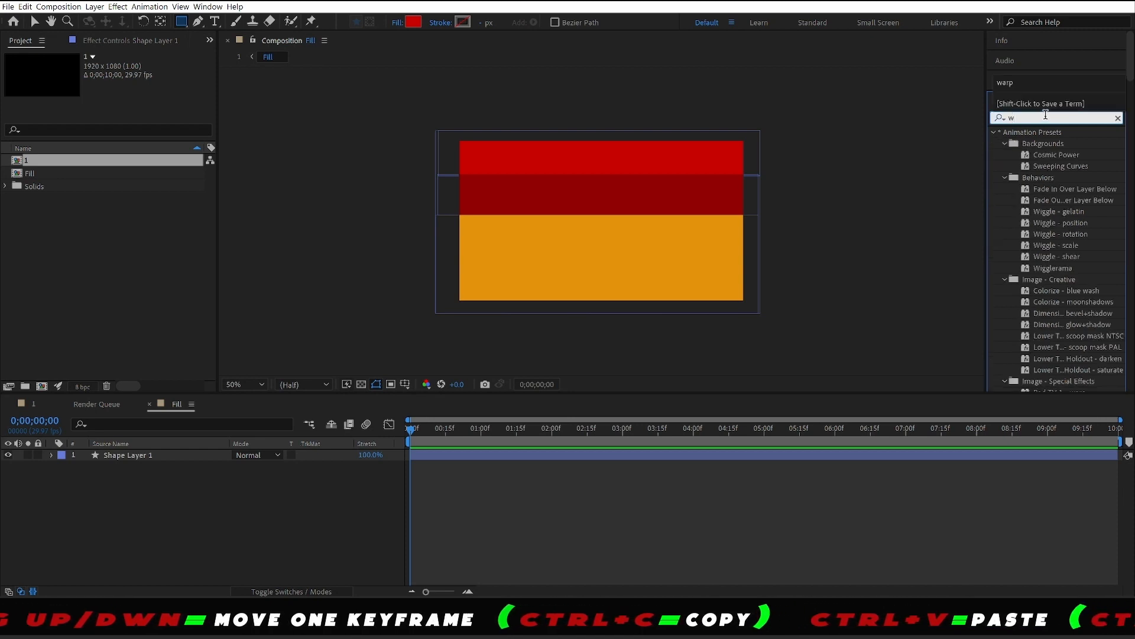
type("arp")
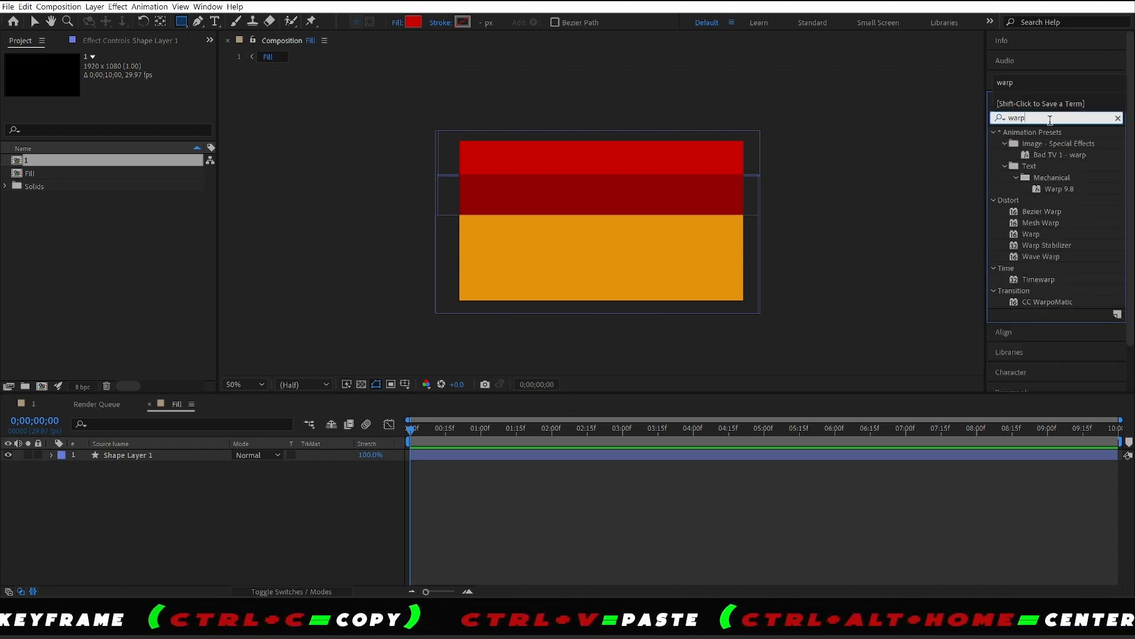
left_click_drag(1017, 235, 190, 456)
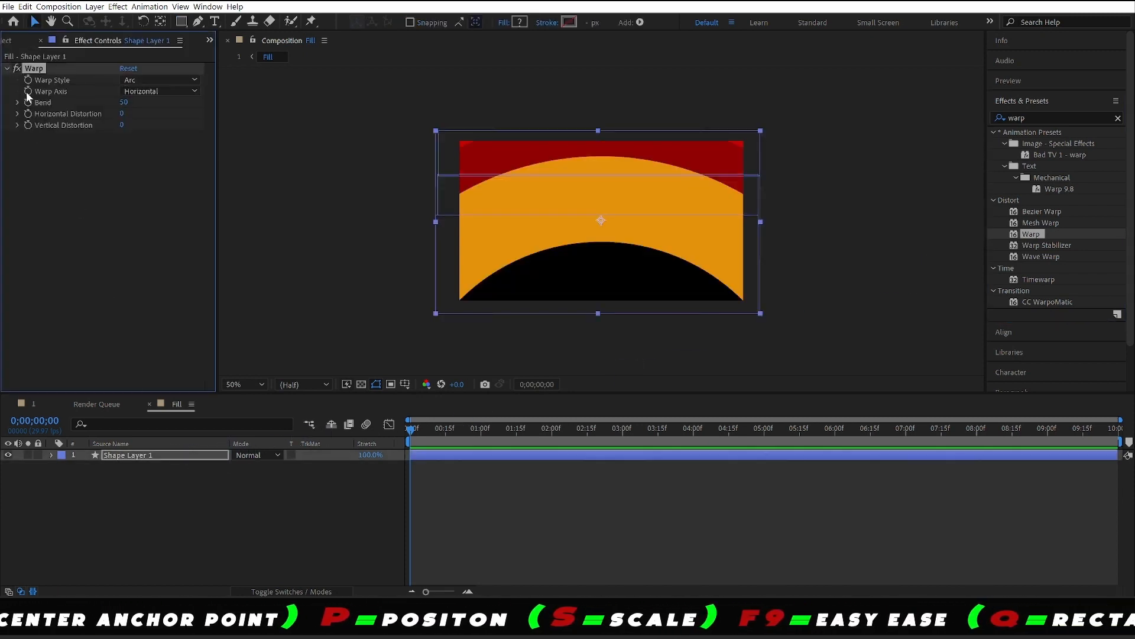
- Set the Warp effect's style on Shape Layer 1 to Wave
left_click(131, 83)
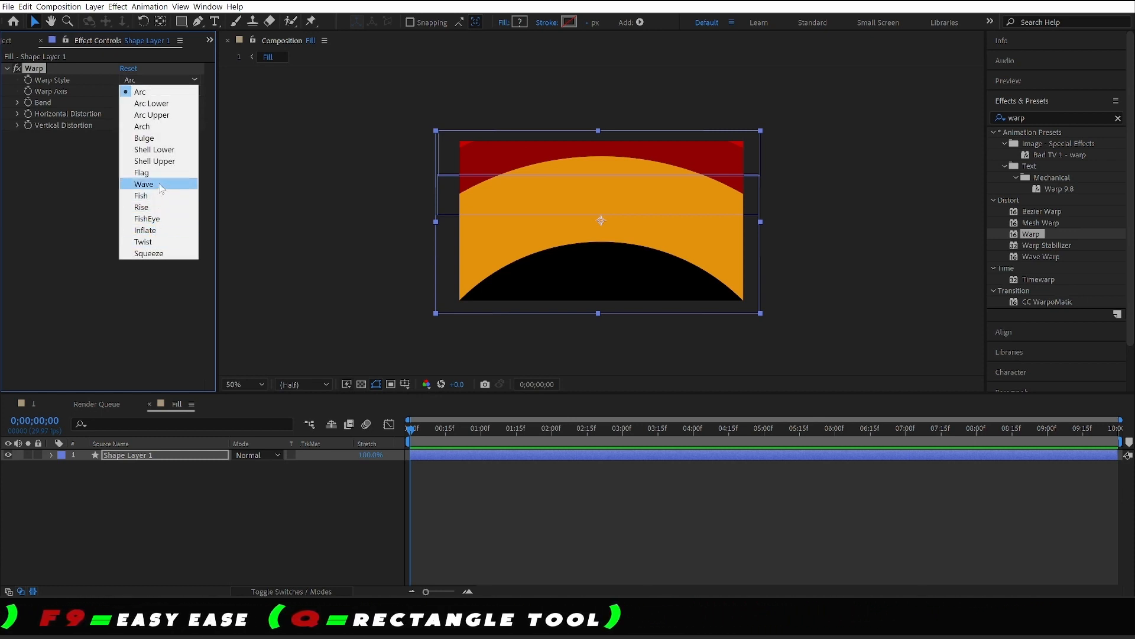
left_click(161, 184)
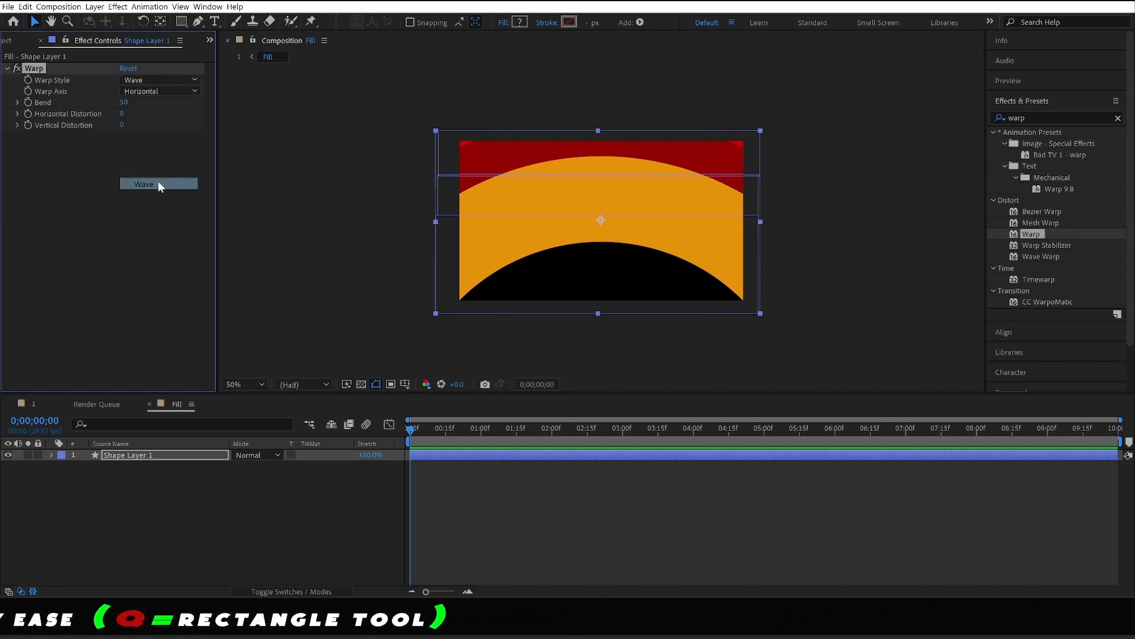
left_click(151, 80)
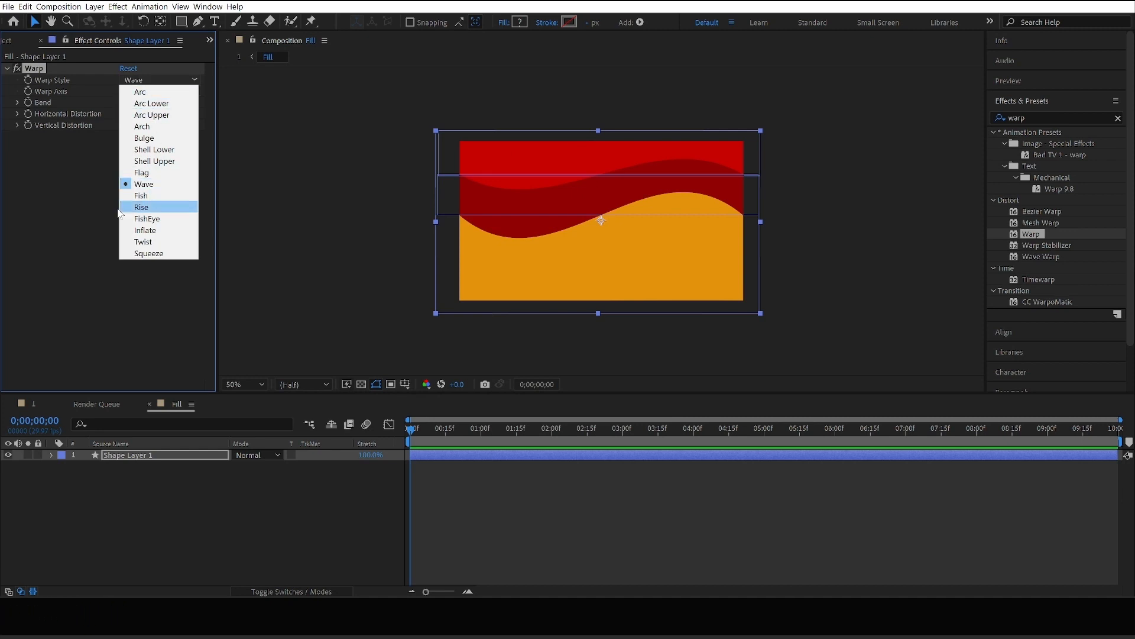
left_click(43, 225)
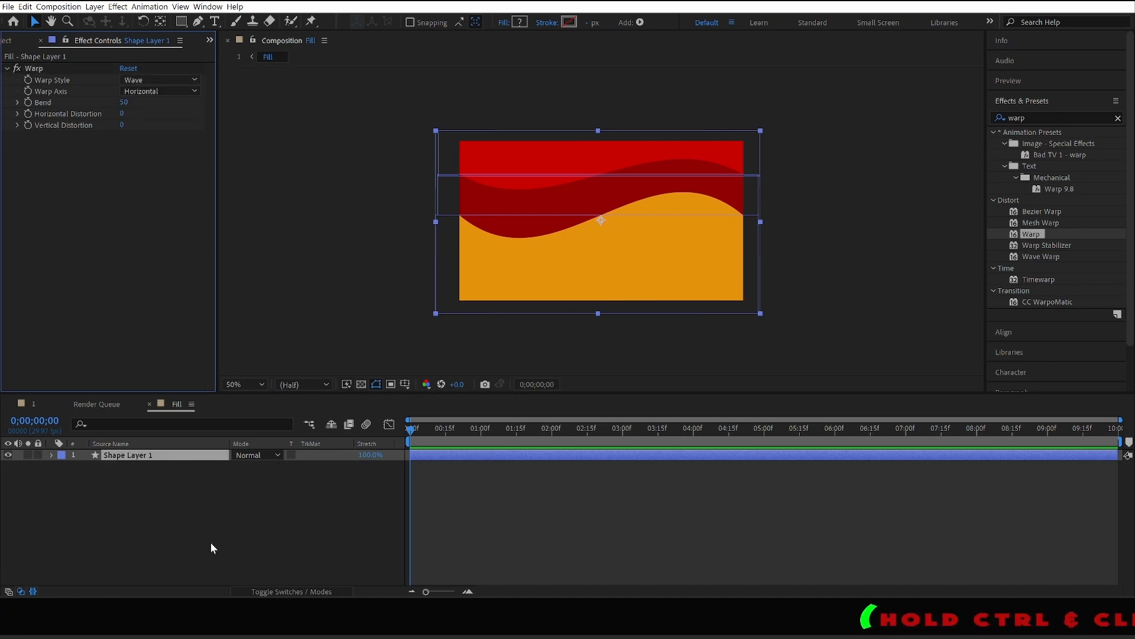
- Set the Warp effect's style on Shape Layer 1 to Twist, leaving the layer's properties collapsed
left_click(50, 455)
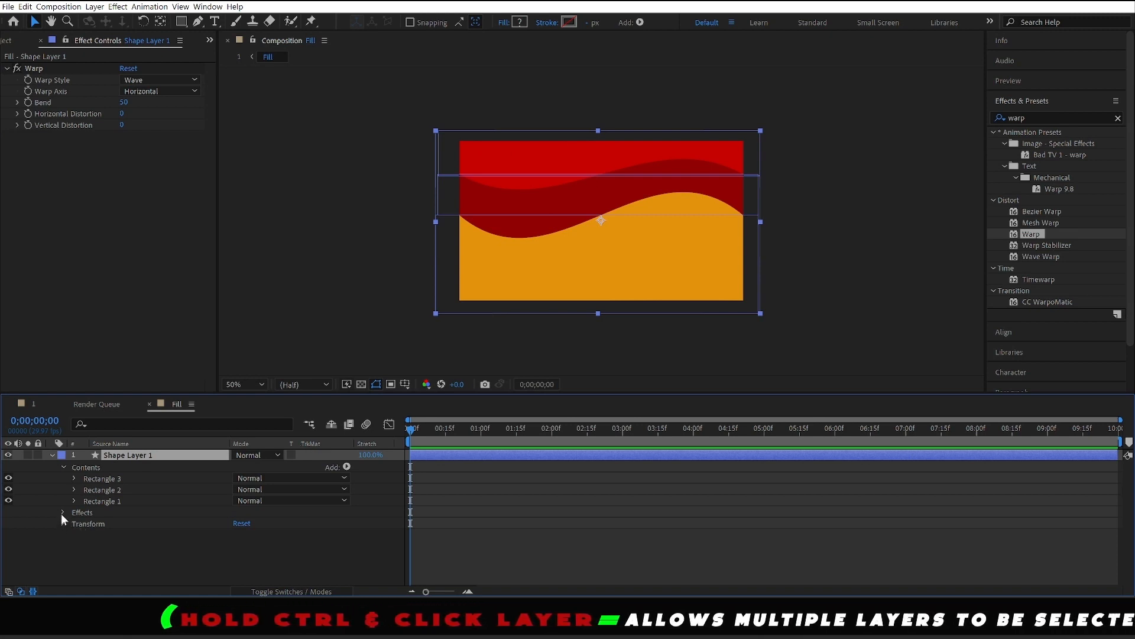
left_click(173, 80)
left_click(156, 241)
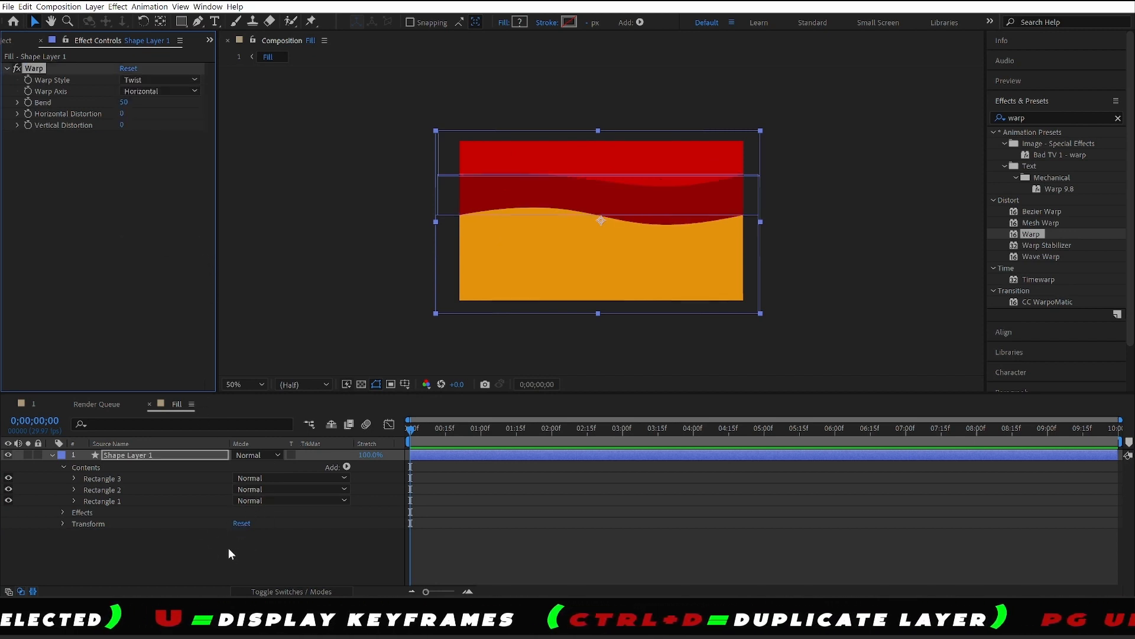
left_click(52, 455)
- Return to composition 1 and set the Fill layer's track matte to Alpha Matte "Flow"
left_click(33, 404)
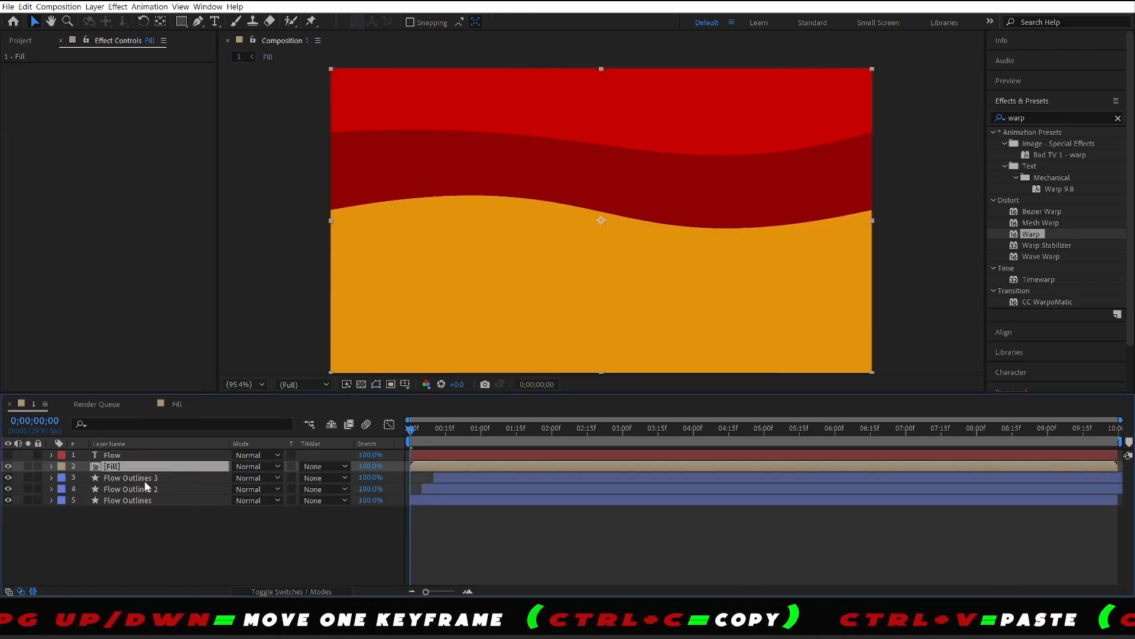
left_click(324, 467)
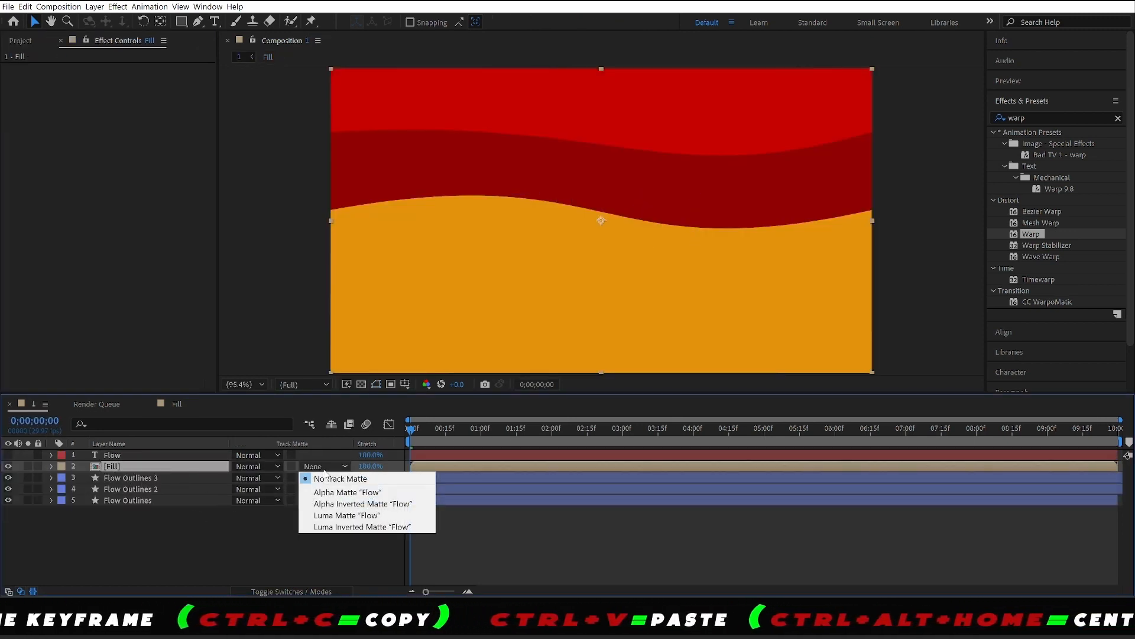
left_click(346, 492)
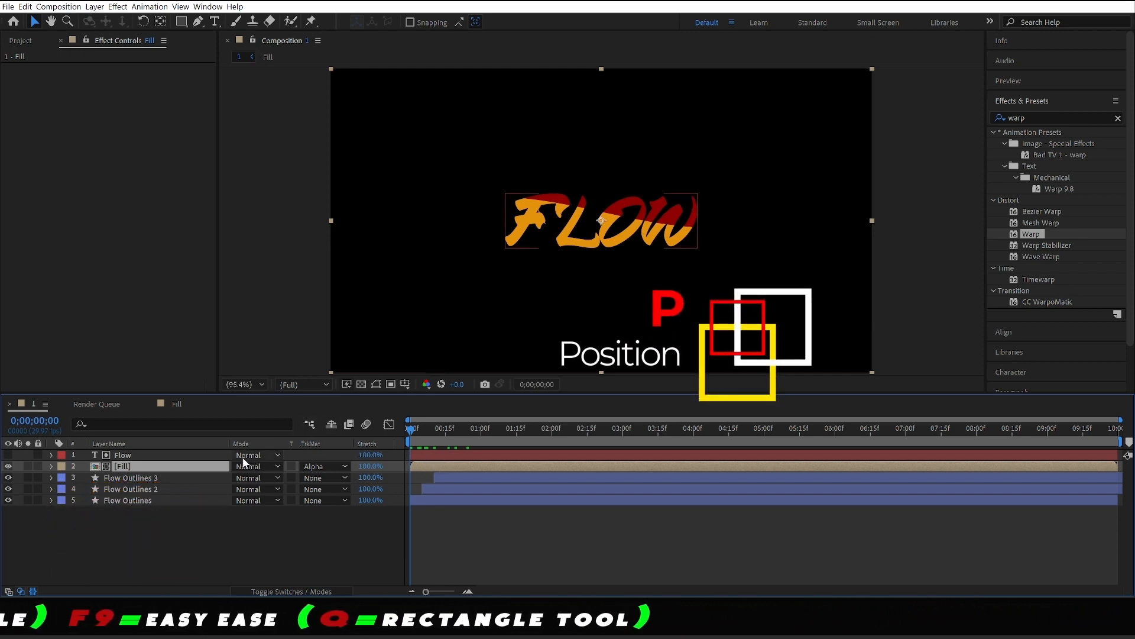
- Add a Position keyframe to the Fill layer at 0;00;01;00
key("p")
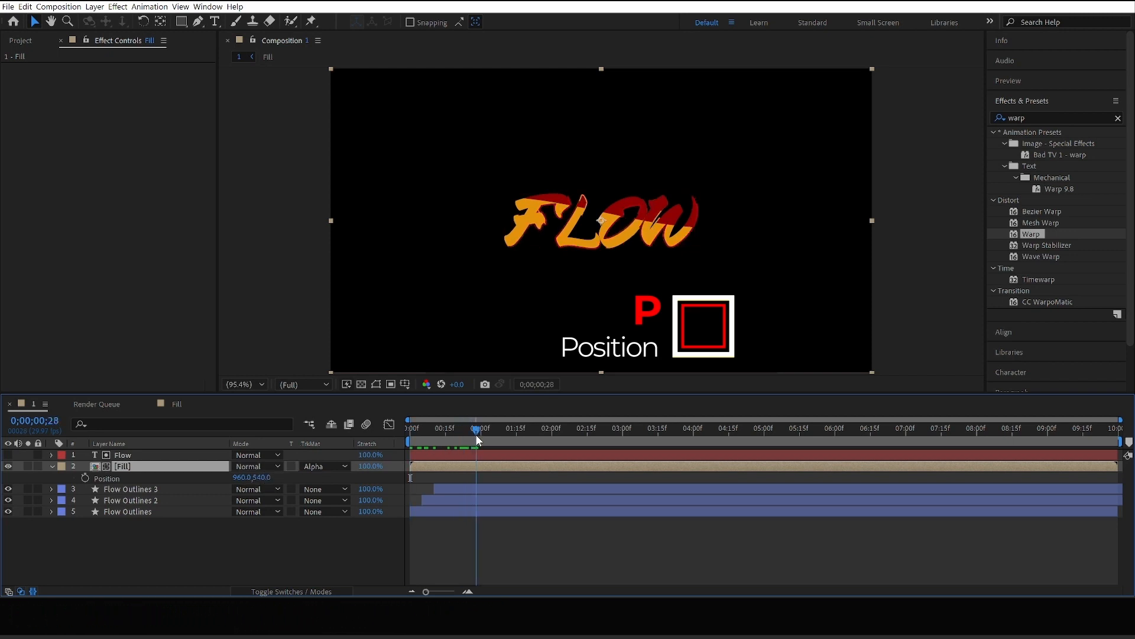
left_click_drag(477, 435, 480, 435)
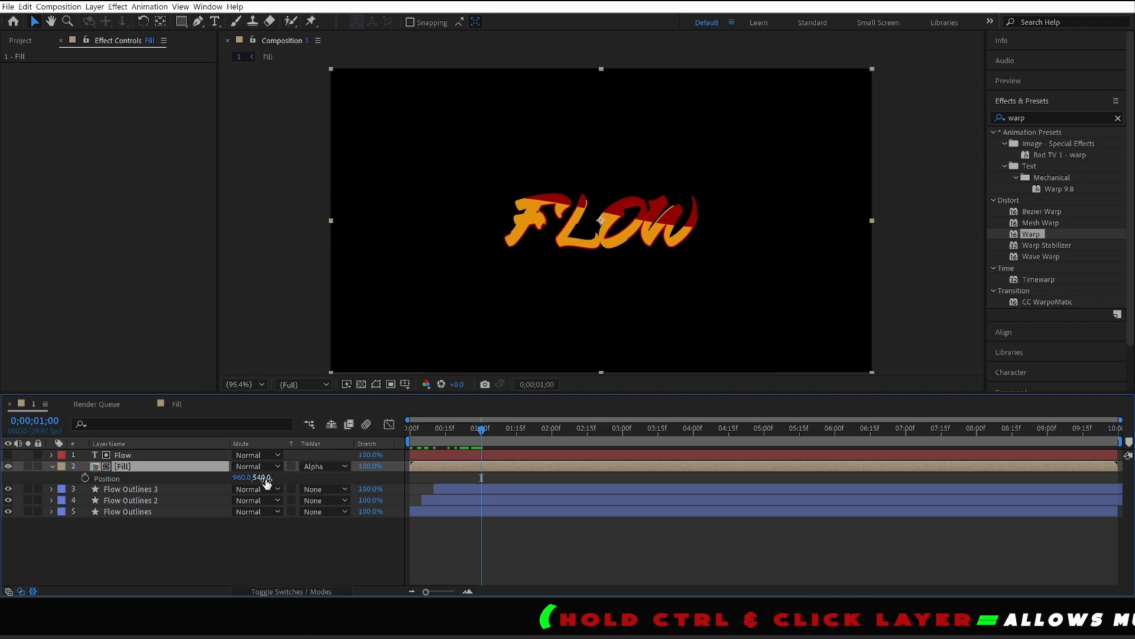
left_click(85, 478)
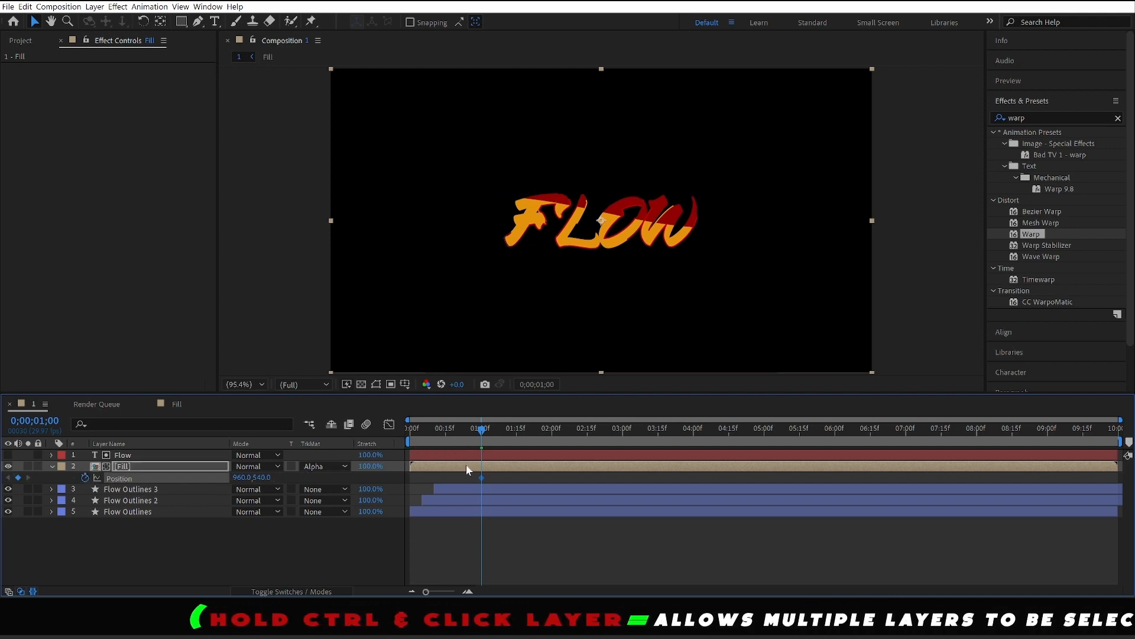
- At 0;00;00;00, set the Fill layer's Y position to 1206 and preview the animation
left_click_drag(479, 434, 412, 436)
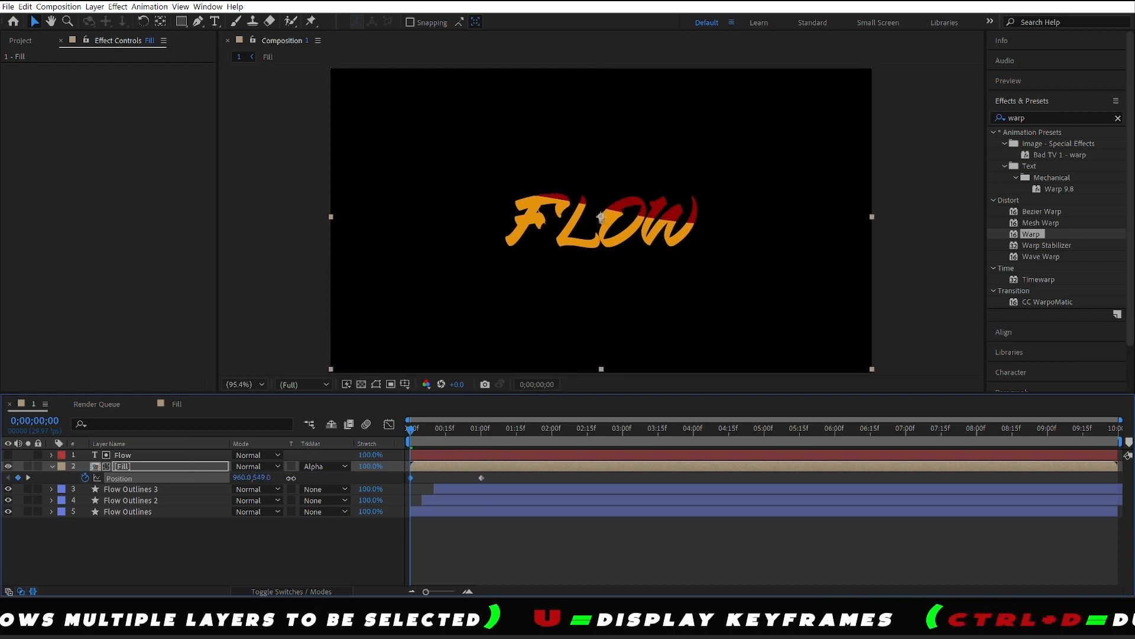
left_click_drag(264, 476, 668, 508)
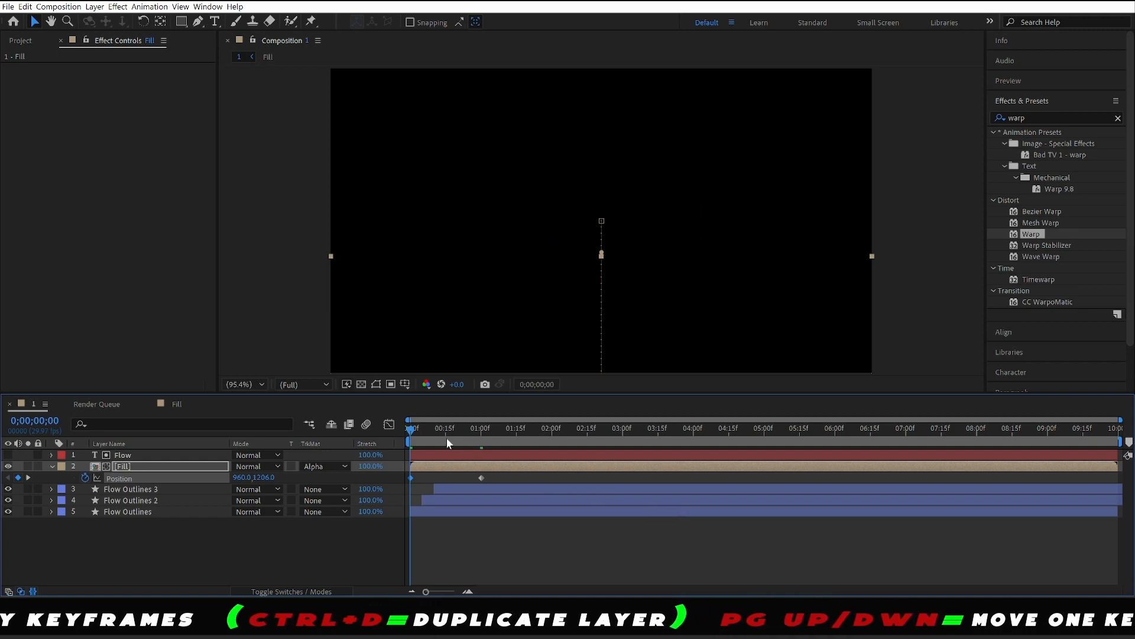
key("Page_Down")
key("Page_Down")
key("Page_Down")
key("Page_Down")
key("space")
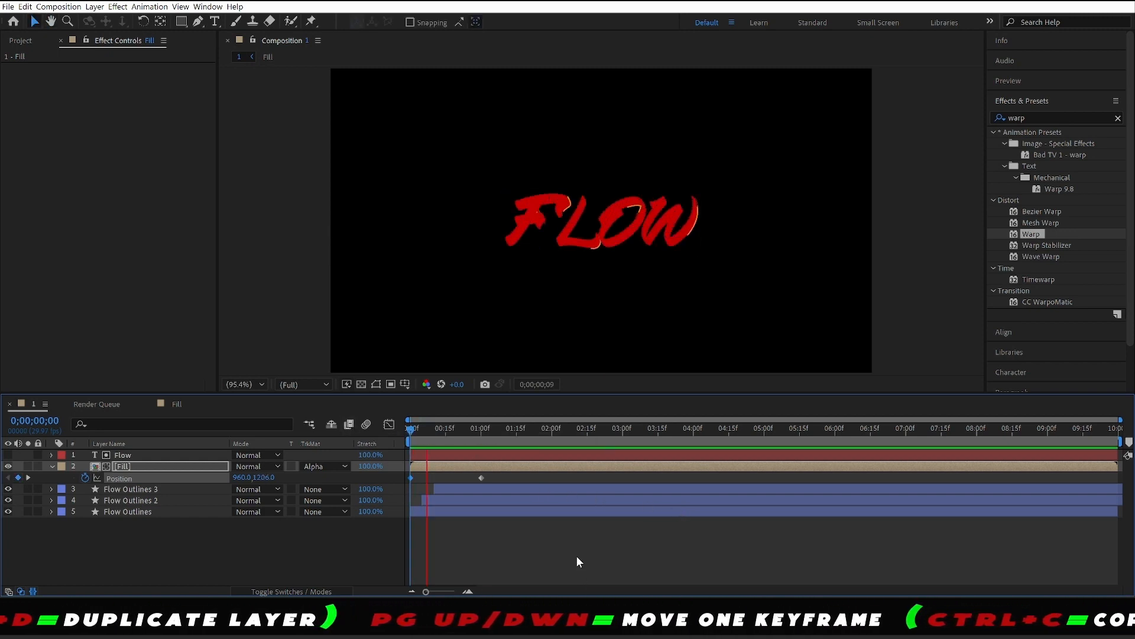
key("space")
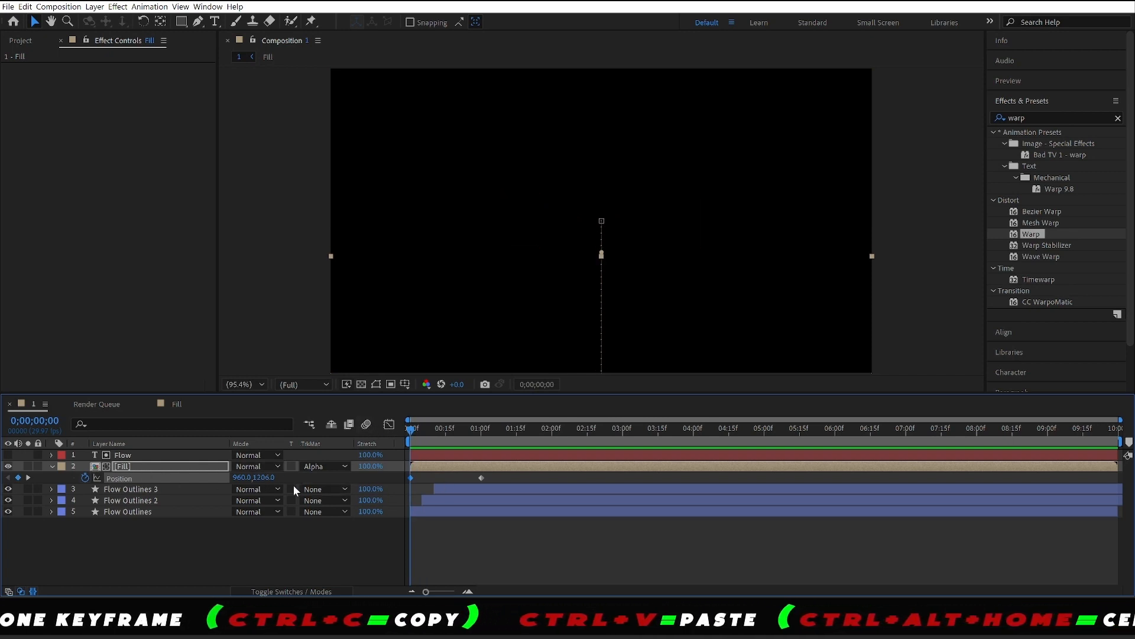
- Move the Fill layer's starting position further down, to a Y value of 1358 at 0;00;00;00
left_click_drag(280, 477, 285, 476)
scroll(427, 316, "down", 1)
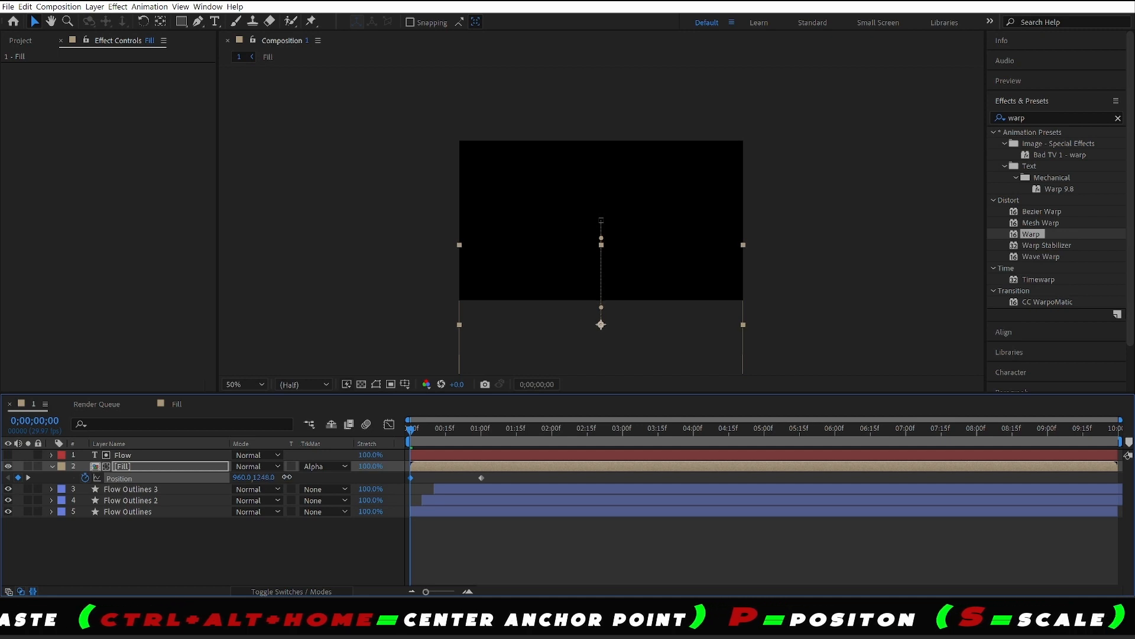
left_click_drag(323, 476, 354, 475)
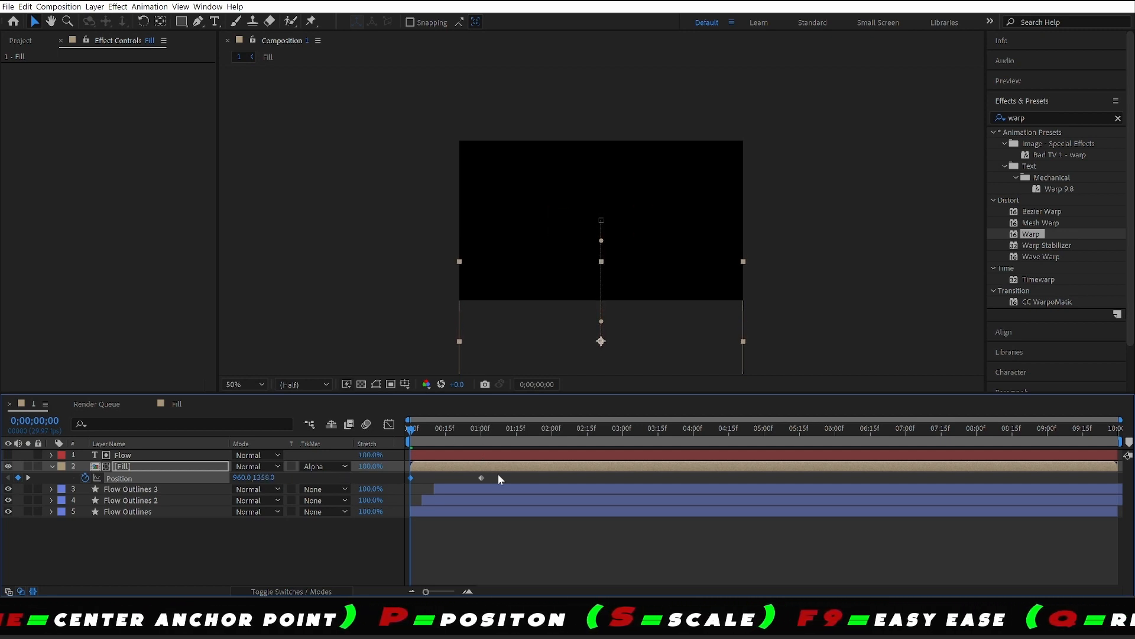
- Apply Easy Ease to both Position keyframes of the Fill layer and preview the animation from the start
left_click_drag(498, 474, 395, 479)
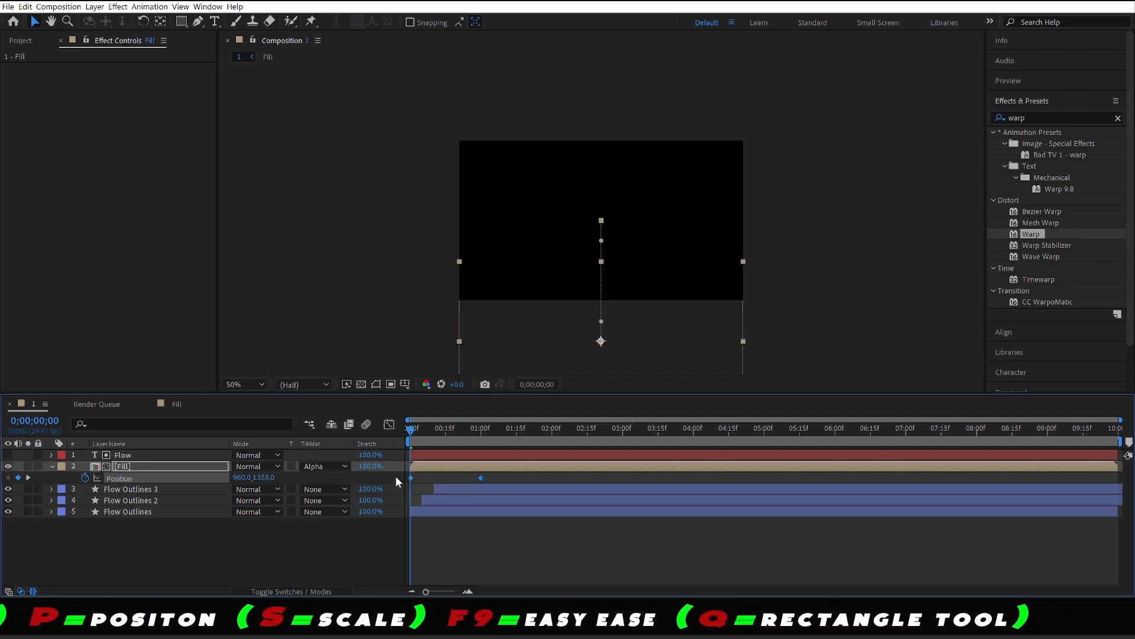
left_click(440, 431)
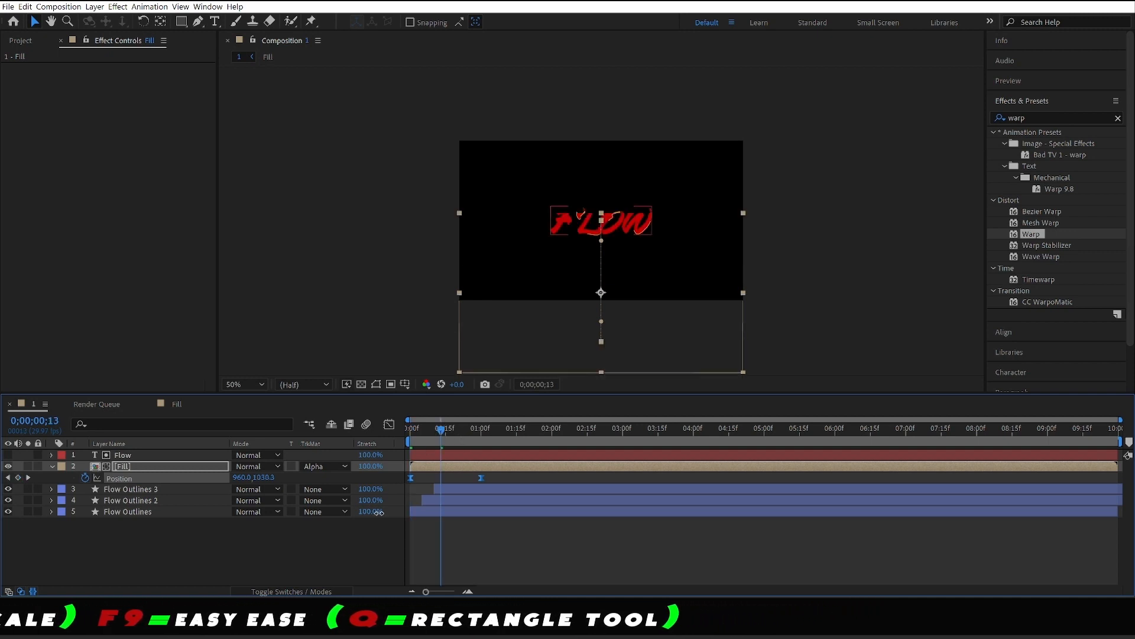
left_click(378, 535)
left_click_drag(459, 429, 409, 431)
key("space")
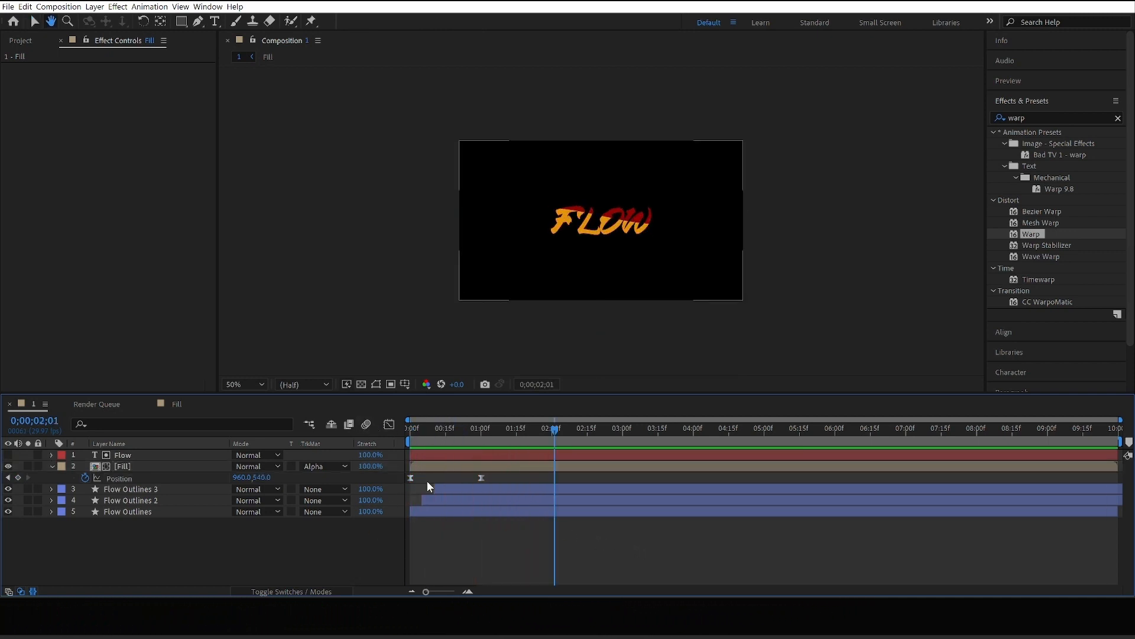
- At 0;00;01;00, set the Fill layer's Y position to 435 and preview the animation from the start
left_click_drag(417, 429, 478, 436)
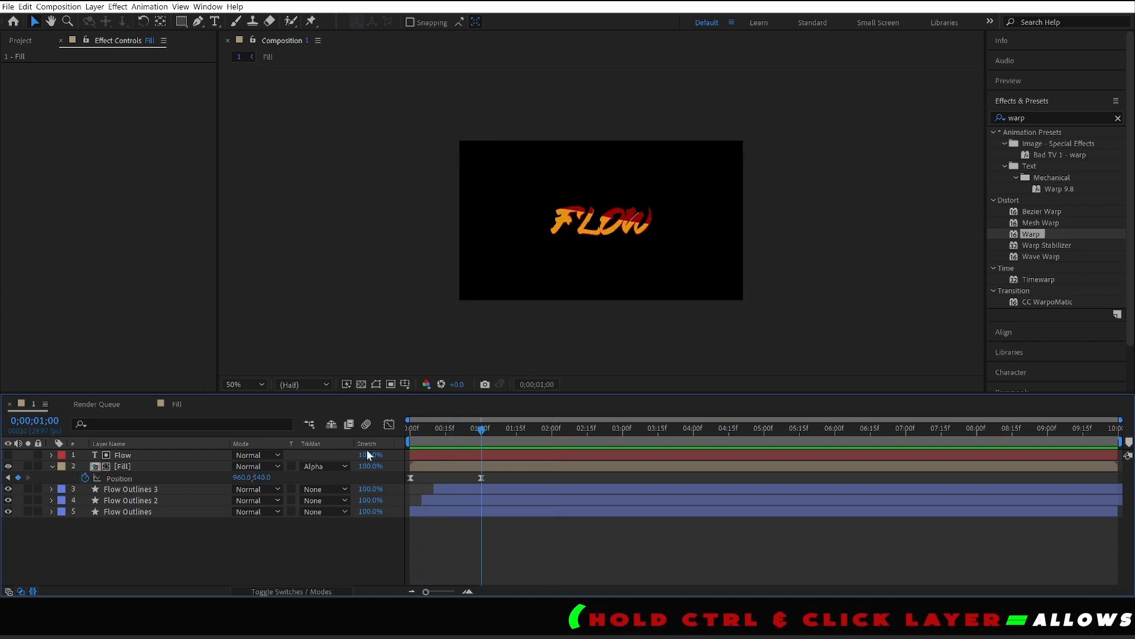
left_click(257, 476)
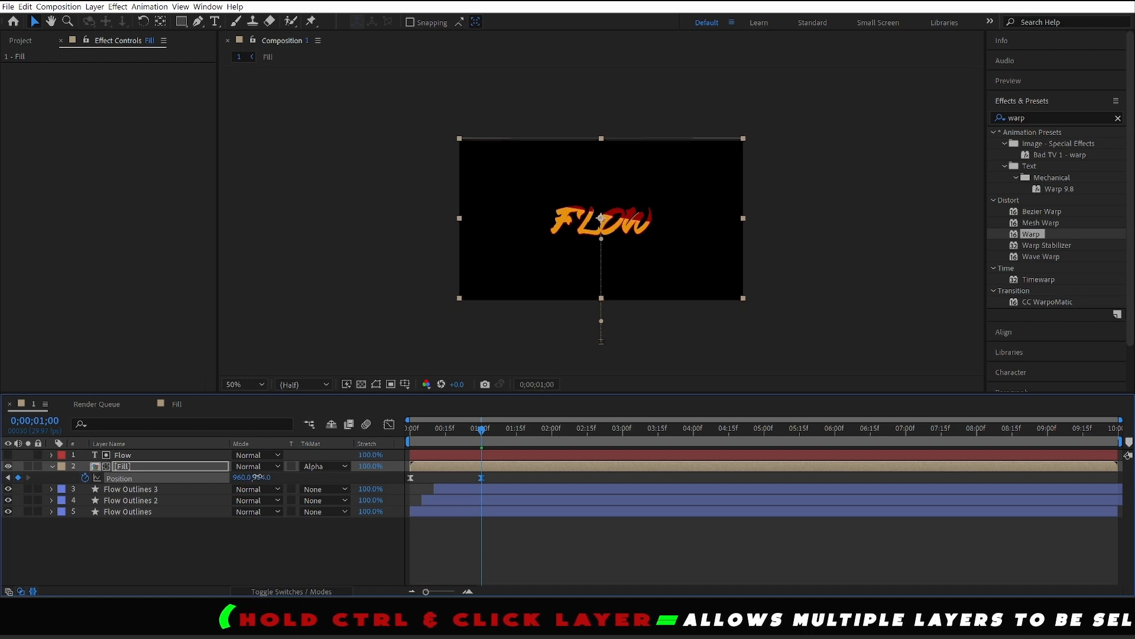
left_click_drag(258, 476, 201, 473)
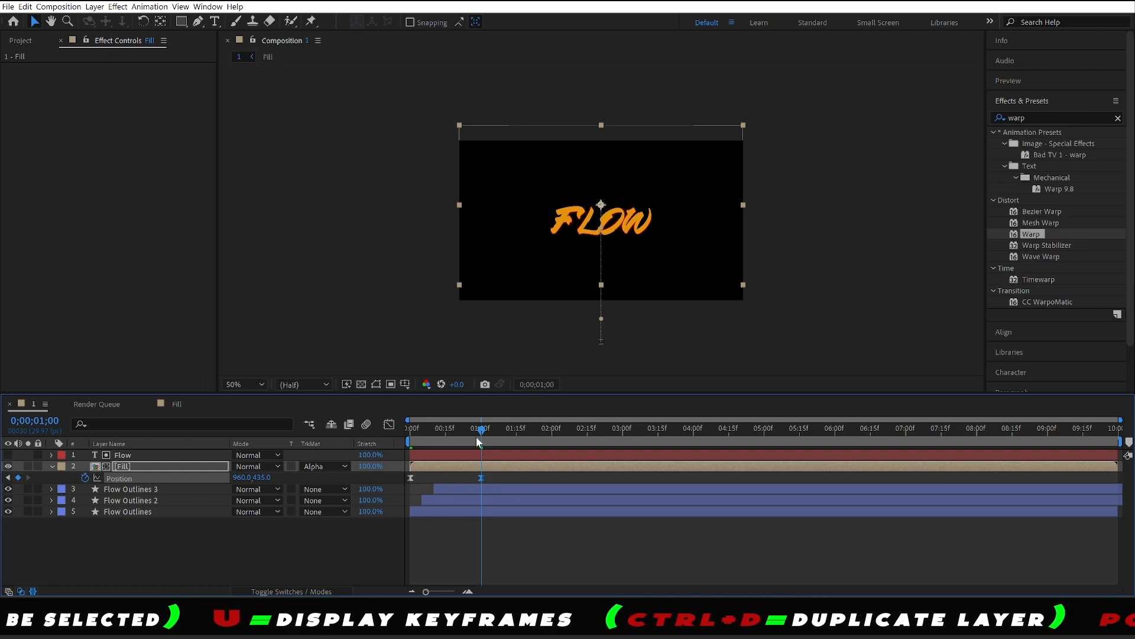
left_click_drag(485, 434, 293, 546)
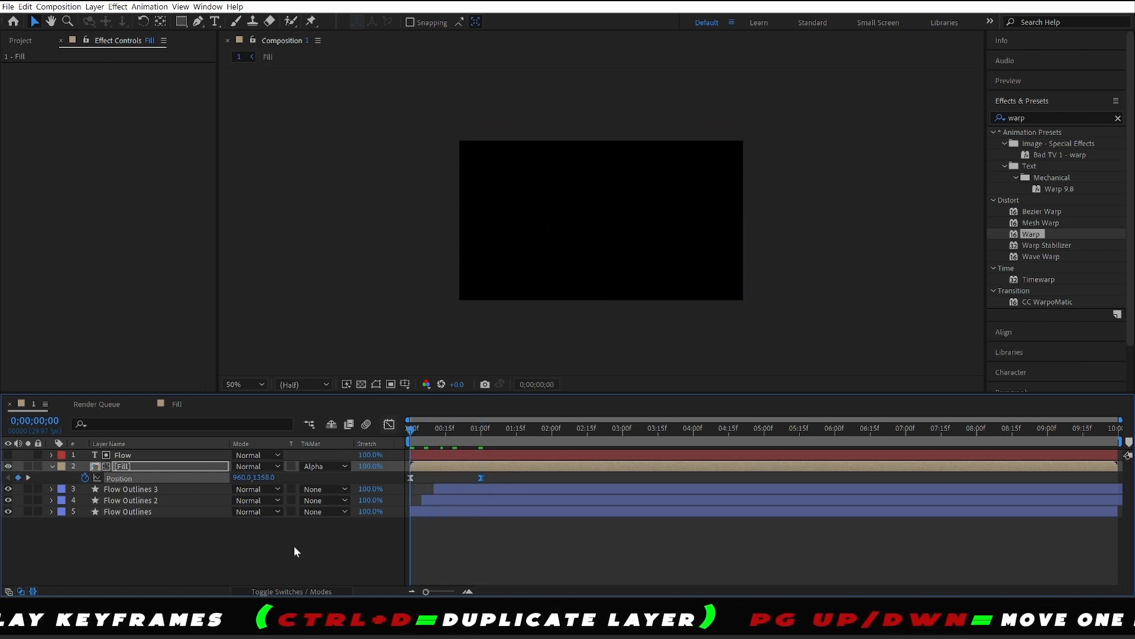
key("space")
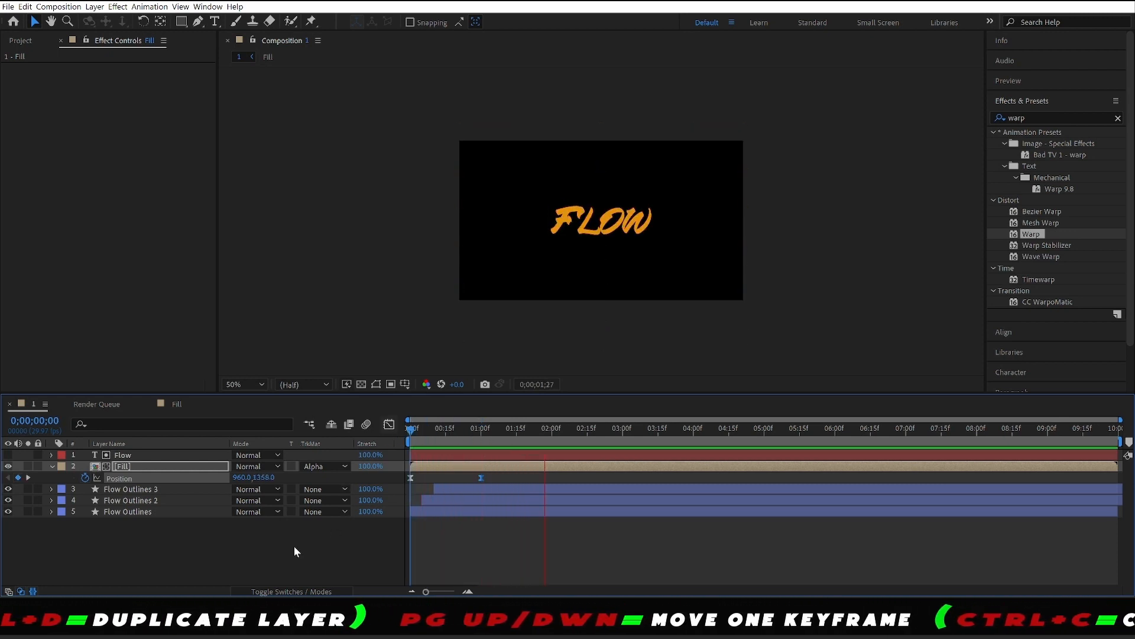
key("space")
- Move the Fill layer's ending Position keyframe to 0;00;01;15 and preview the animation
left_click_drag(481, 477, 517, 478)
left_click(515, 431)
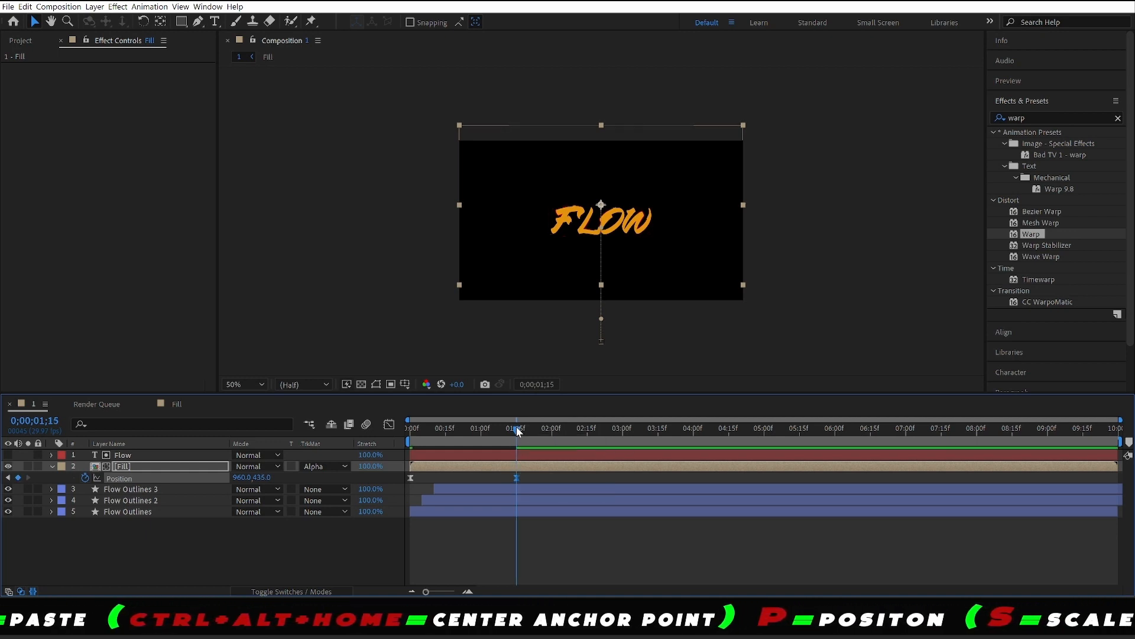
left_click_drag(517, 432, 383, 436)
left_click(360, 552)
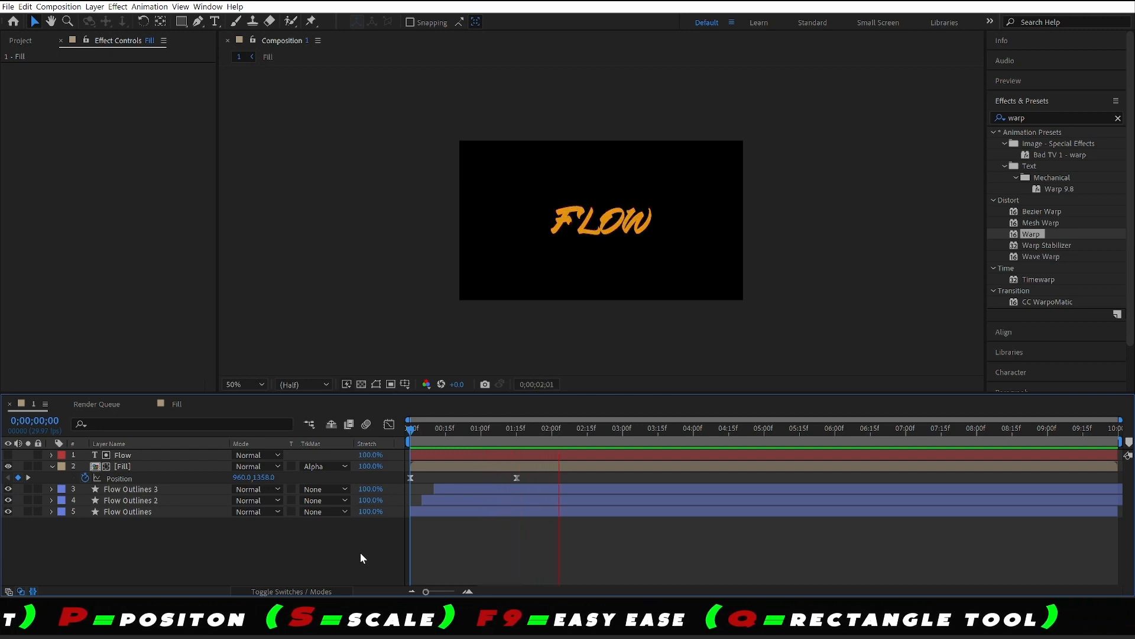
key("space")
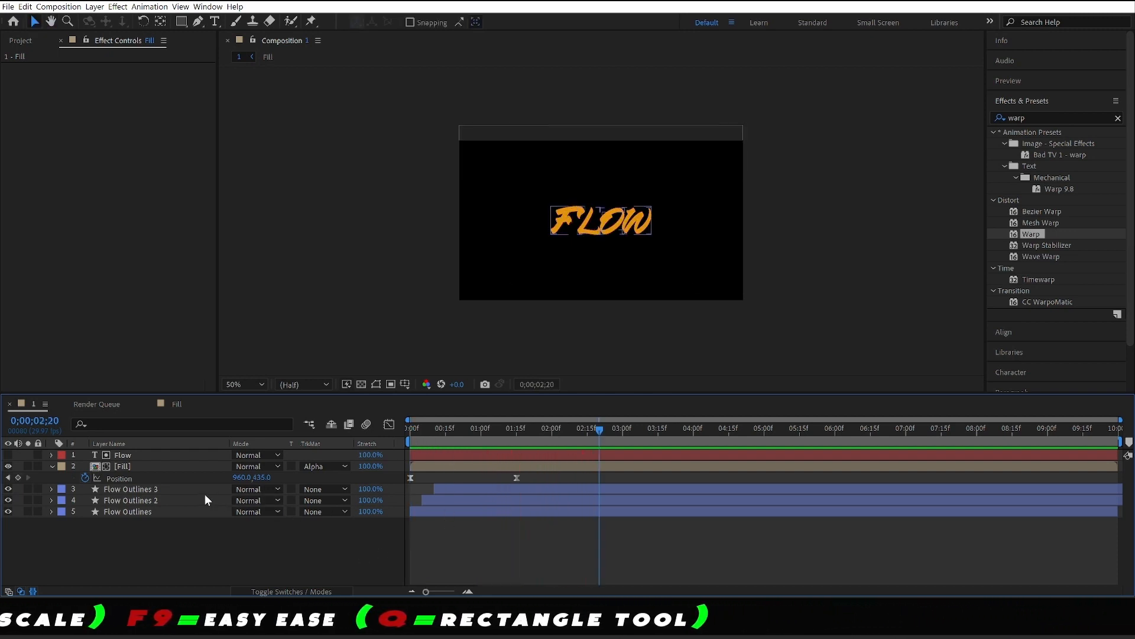
- Reshape the speed graph of the Fill layer's Position keyframes to peak early with a longer ease-out, and preview from the start
left_click(167, 470)
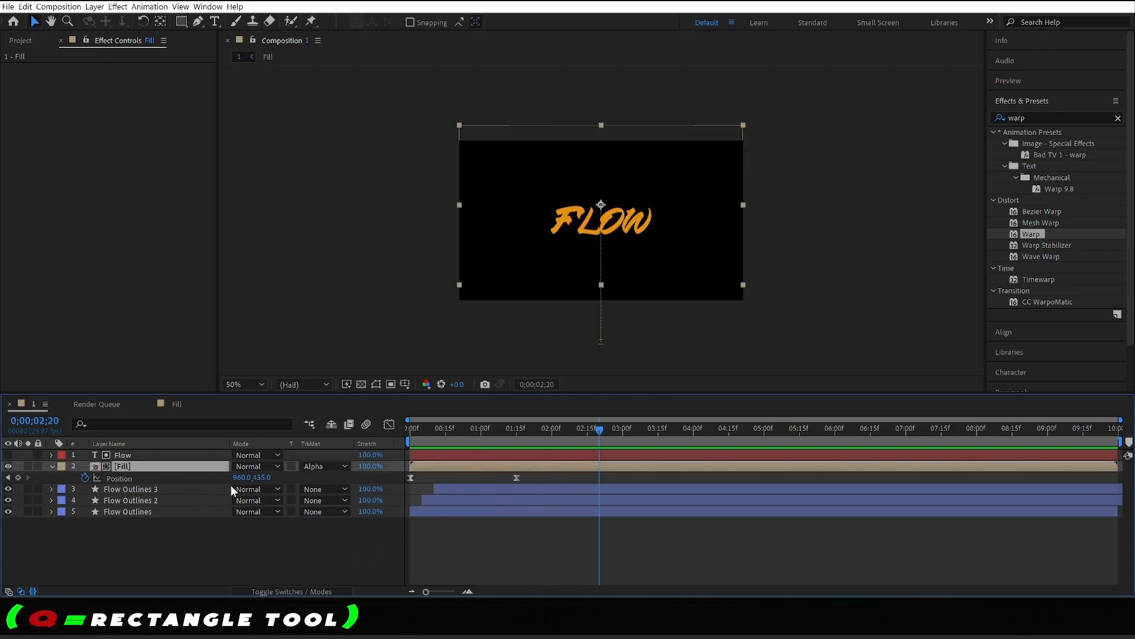
left_click_drag(522, 478, 382, 477)
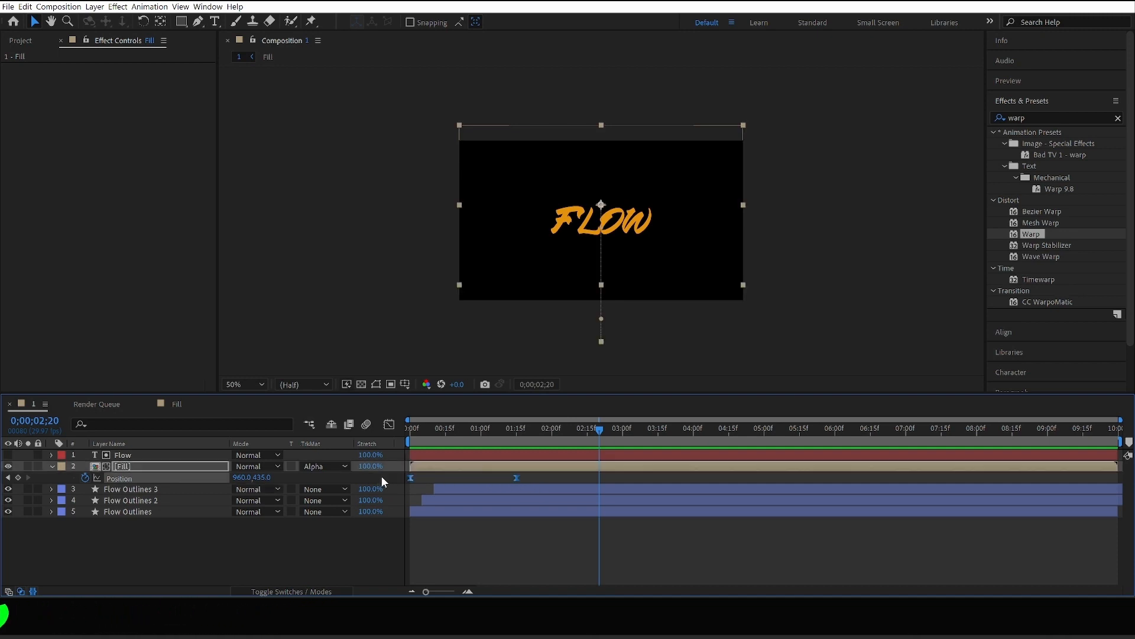
left_click(389, 425)
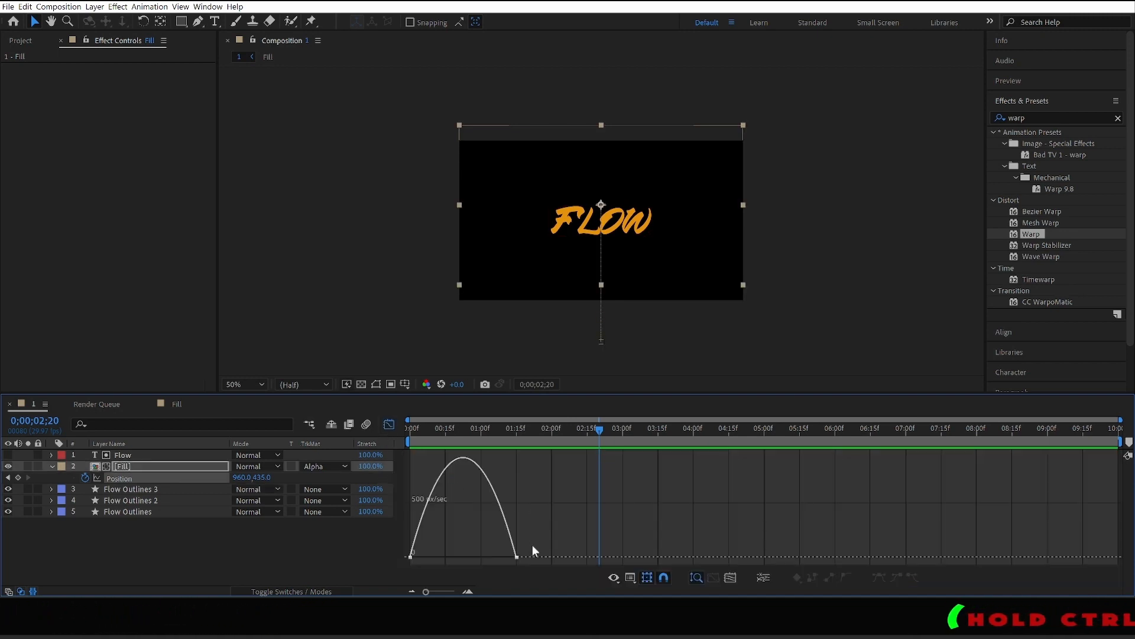
mouse_move(492, 569)
left_mouse_down()
mouse_move(498, 561)
mouse_move(477, 558)
left_mouse_up()
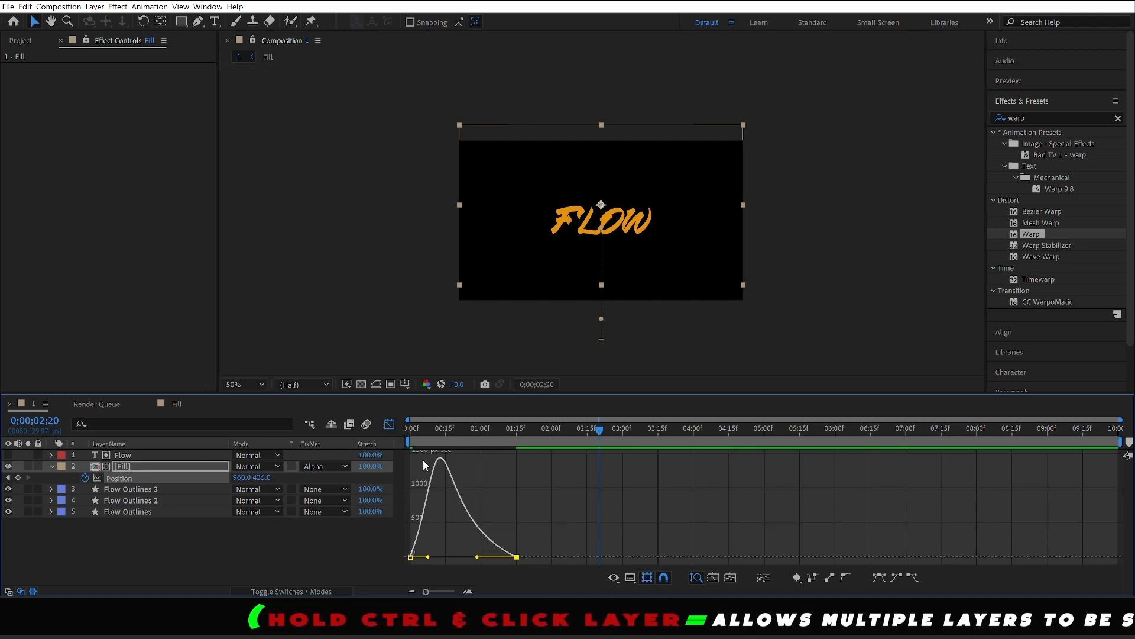
left_click(389, 424)
left_click_drag(565, 433, 382, 439)
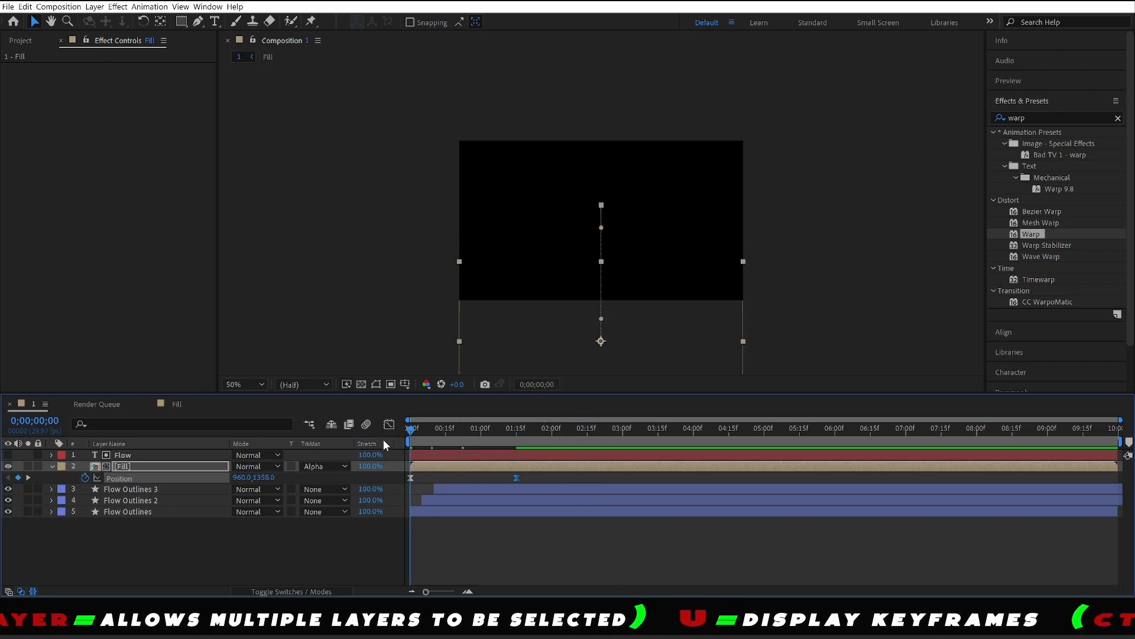
left_click(341, 563)
key("space")
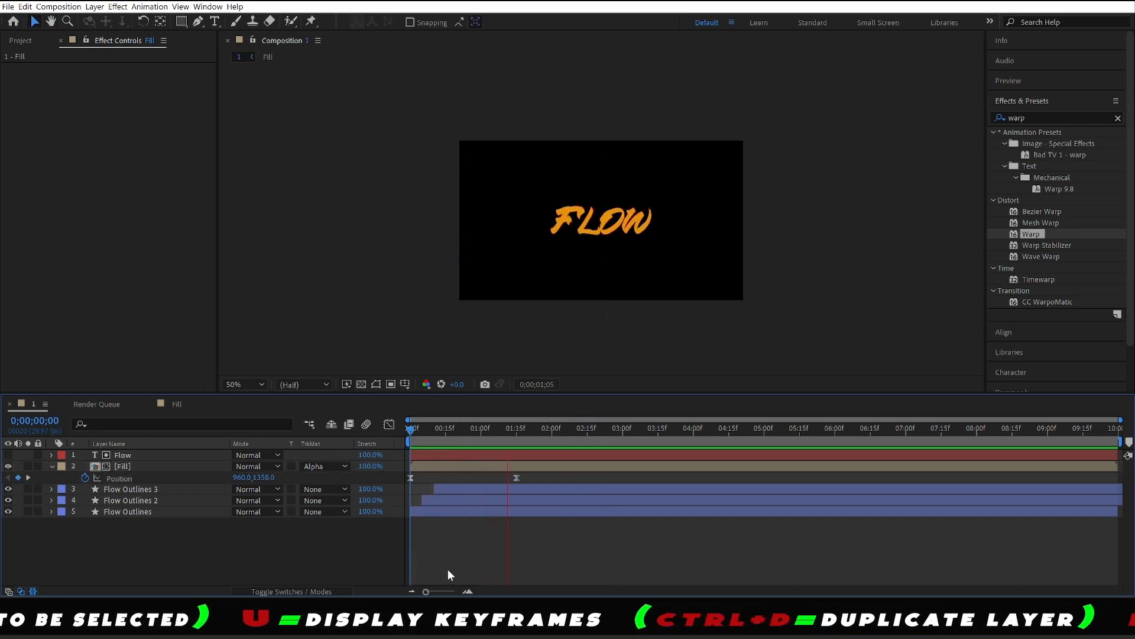
key("space")
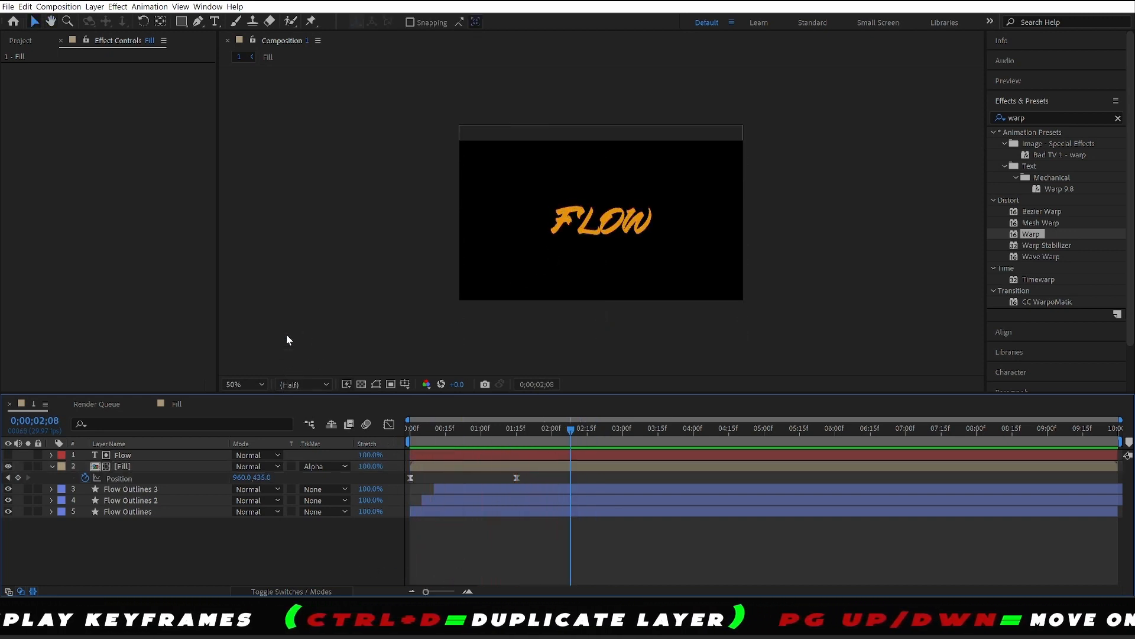
- Preview the animation from the start in a maximized Composition view at Fit up to 100% magnification, and restore the layout
key("grave")
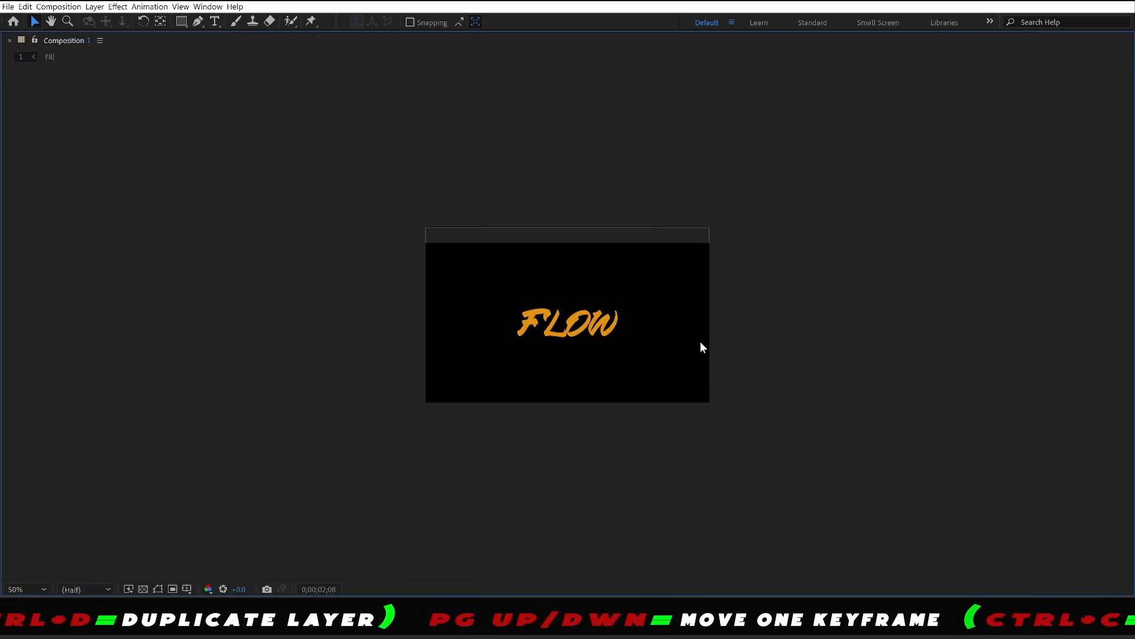
left_click(41, 588)
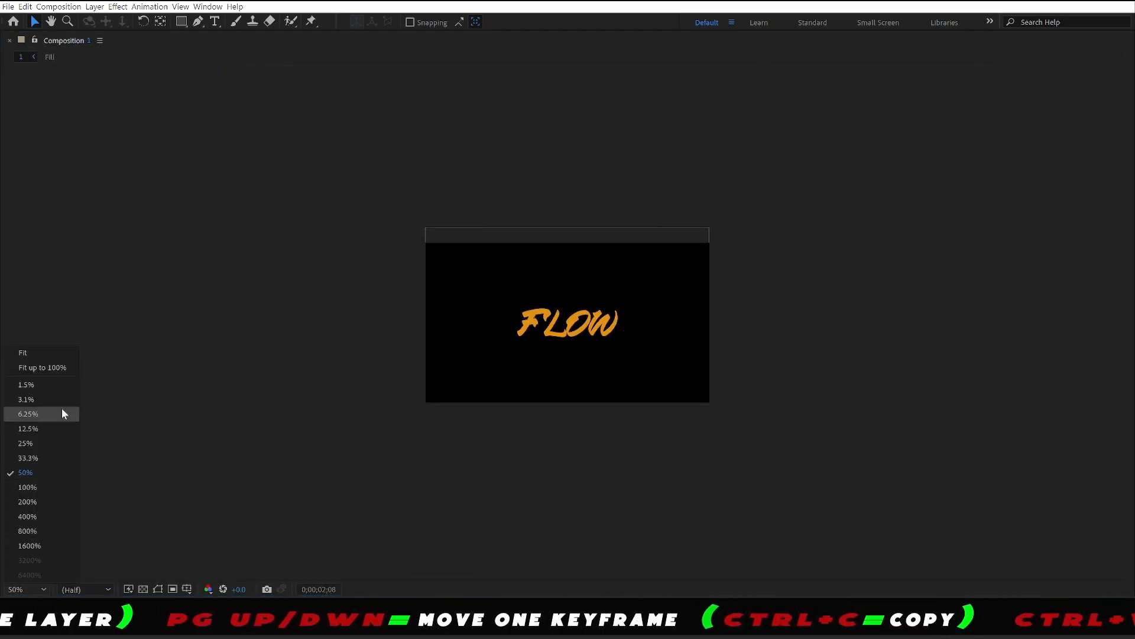
left_click(55, 365)
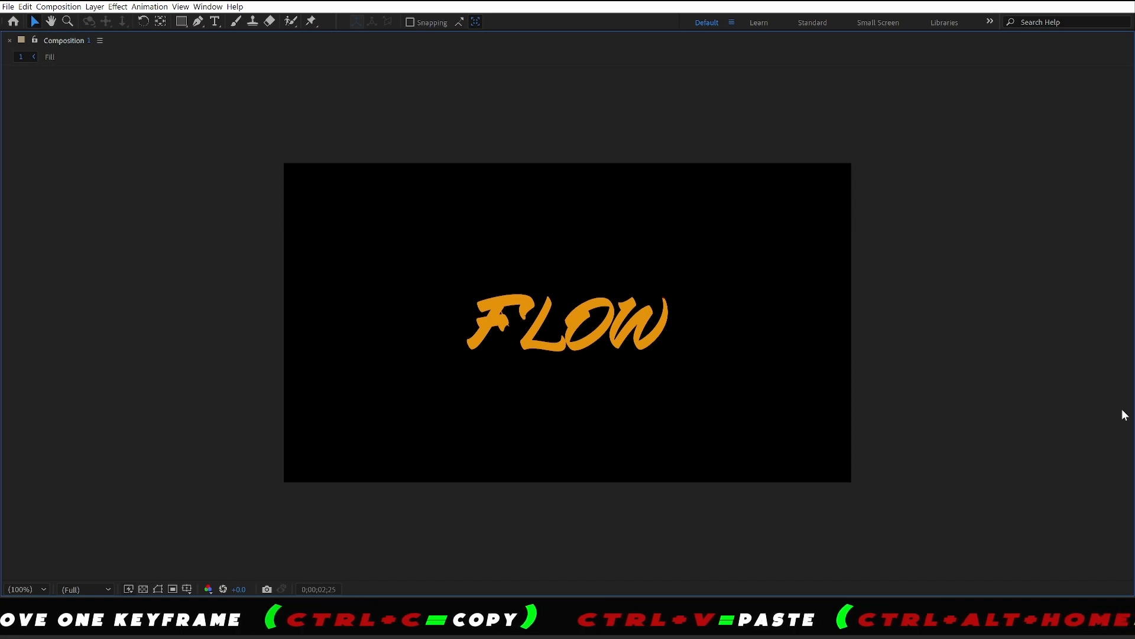
key("Home")
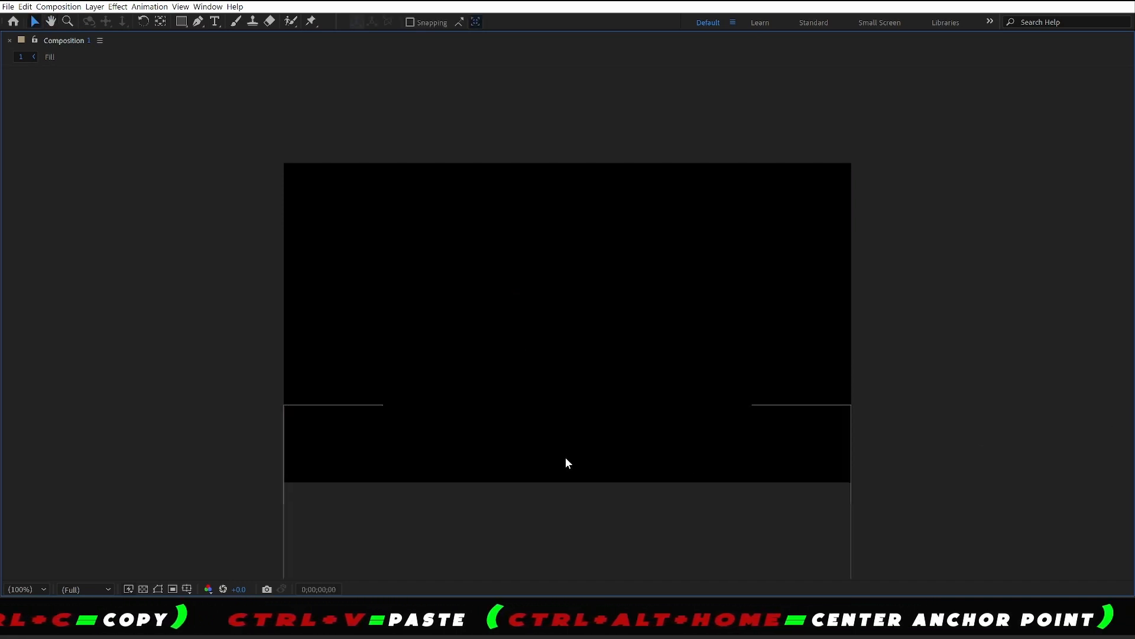
key("space")
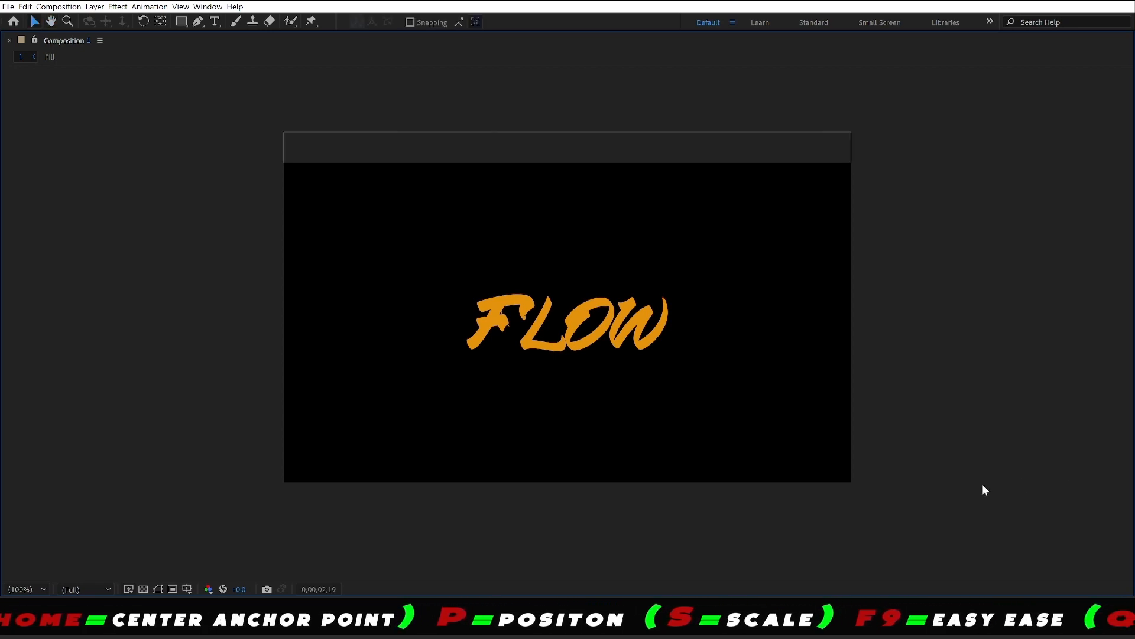
key("grave")
left_click(405, 431)
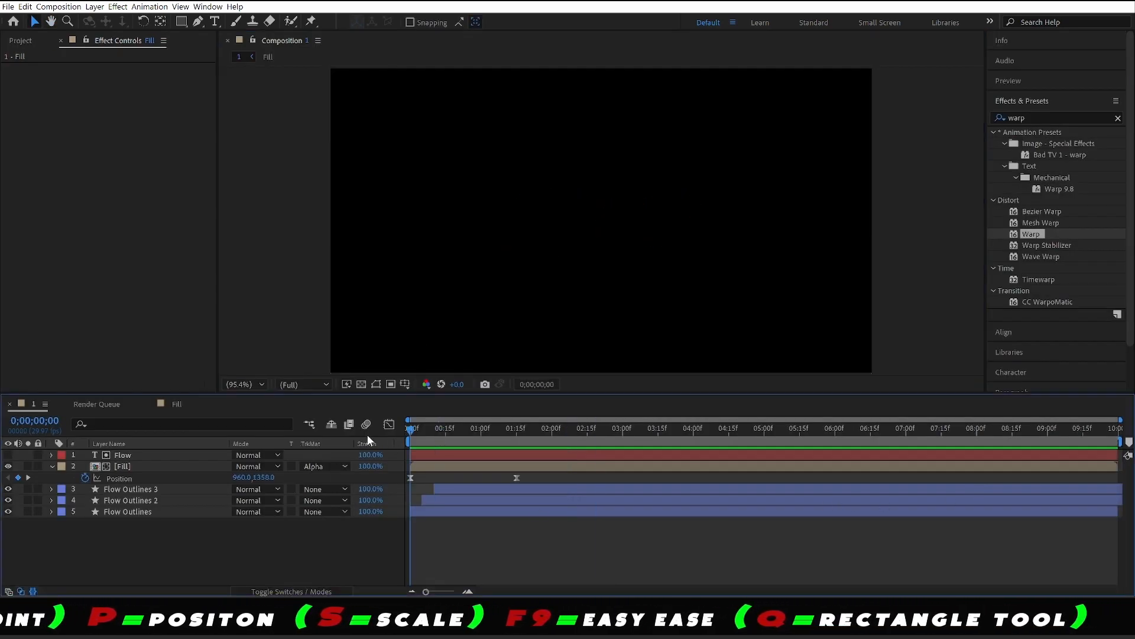
- Collapse the Fill layer's properties, duplicate Flow Outlines 3, and apply Turbulent Displace to the duplicate
left_click(155, 466)
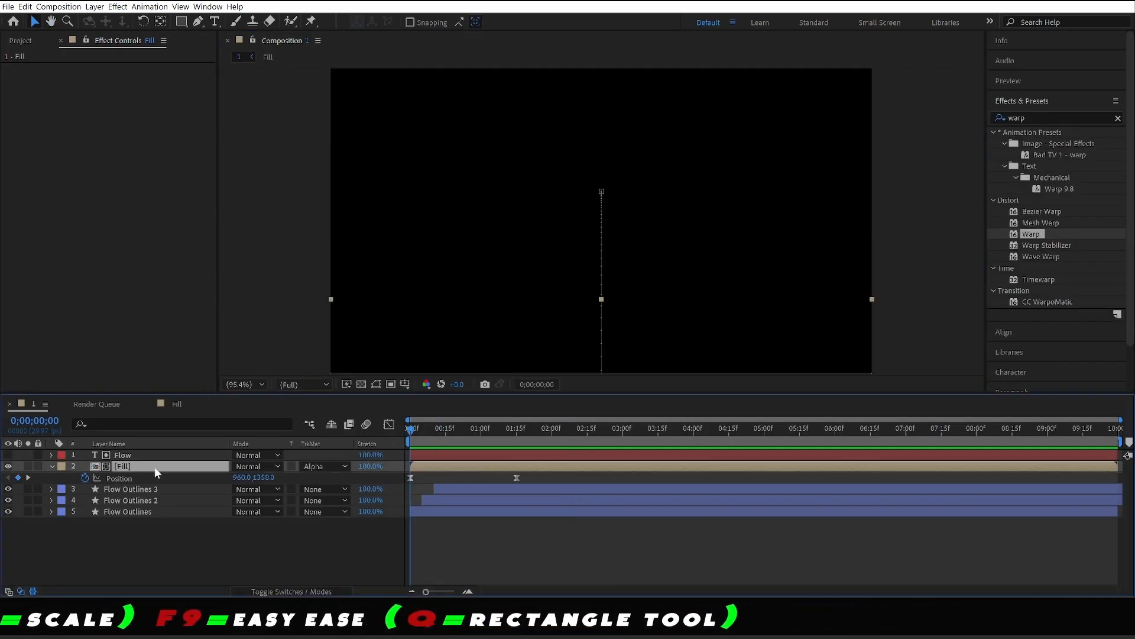
left_click(53, 466)
left_click(140, 530)
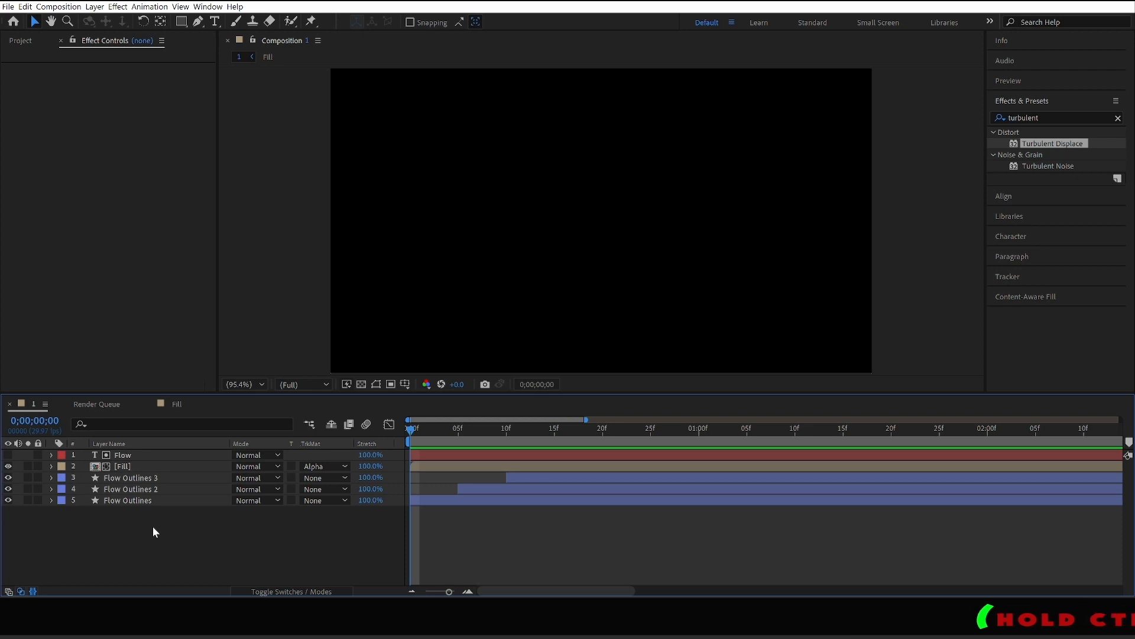
left_click(163, 482)
key("ctrl+d")
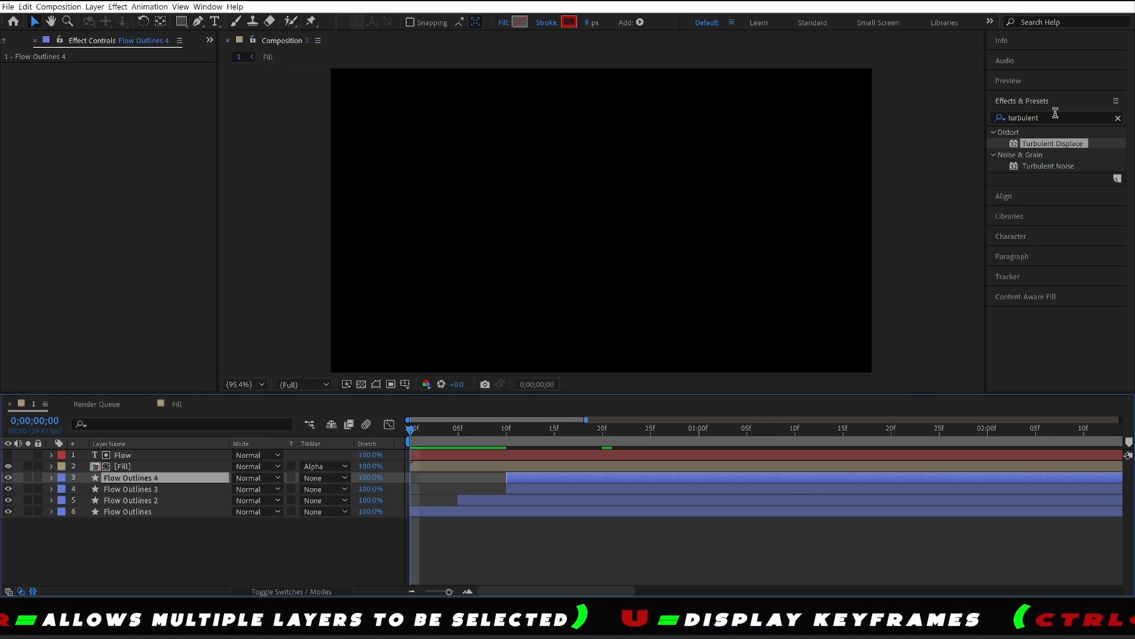
left_click_drag(1050, 146, 132, 477)
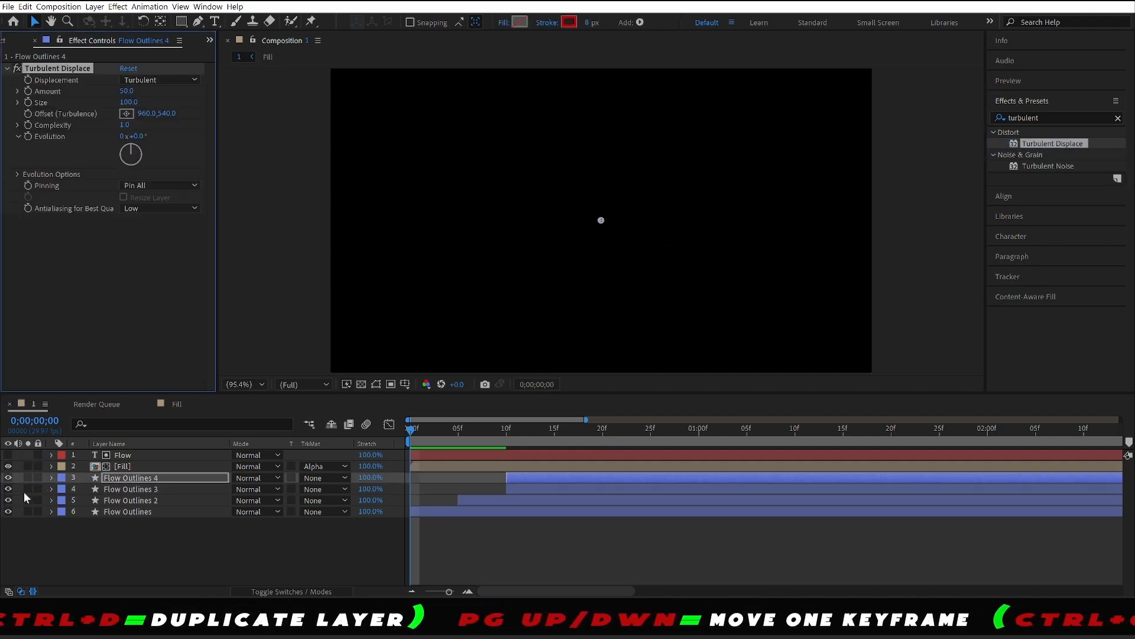
- Hide the Fill, Flow Outlines 3, Flow Outlines 2 and Flow Outlines layers, and check Flow Outlines 4 alone at 0;00;00;16
left_click(10, 580)
left_click_drag(9, 489, 10, 503)
left_click(8, 511)
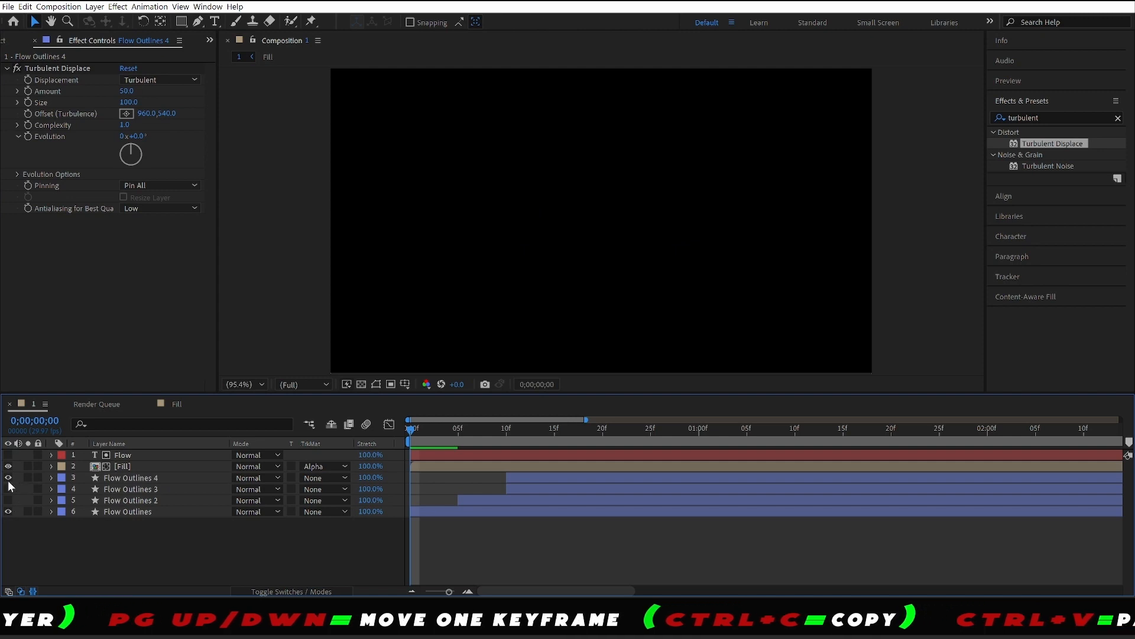
left_click(9, 466)
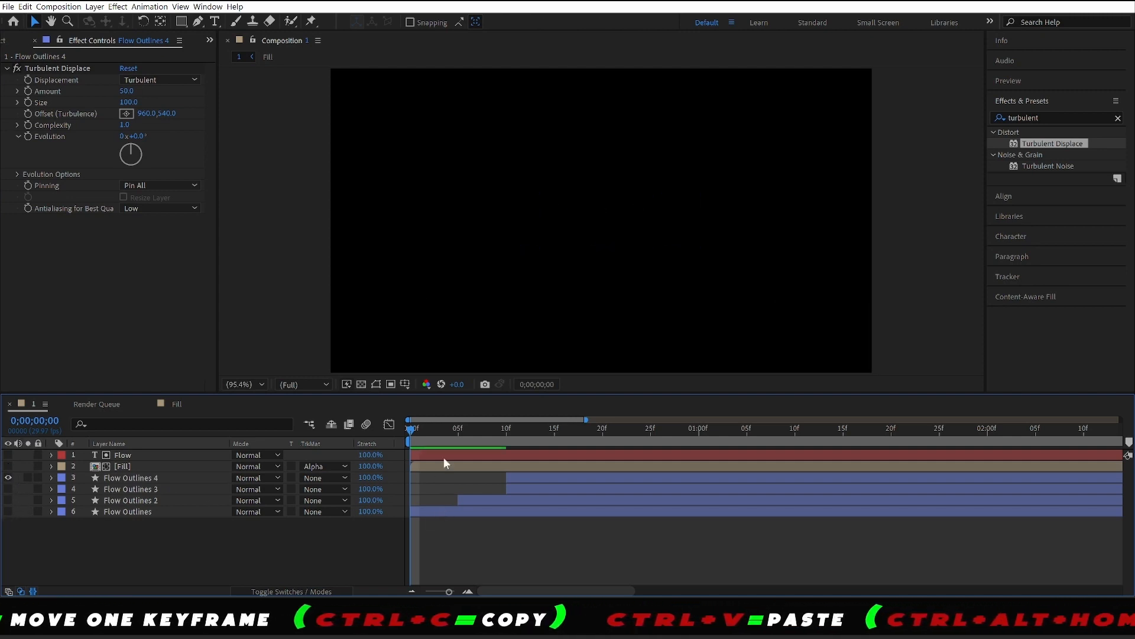
left_click_drag(459, 433, 565, 461)
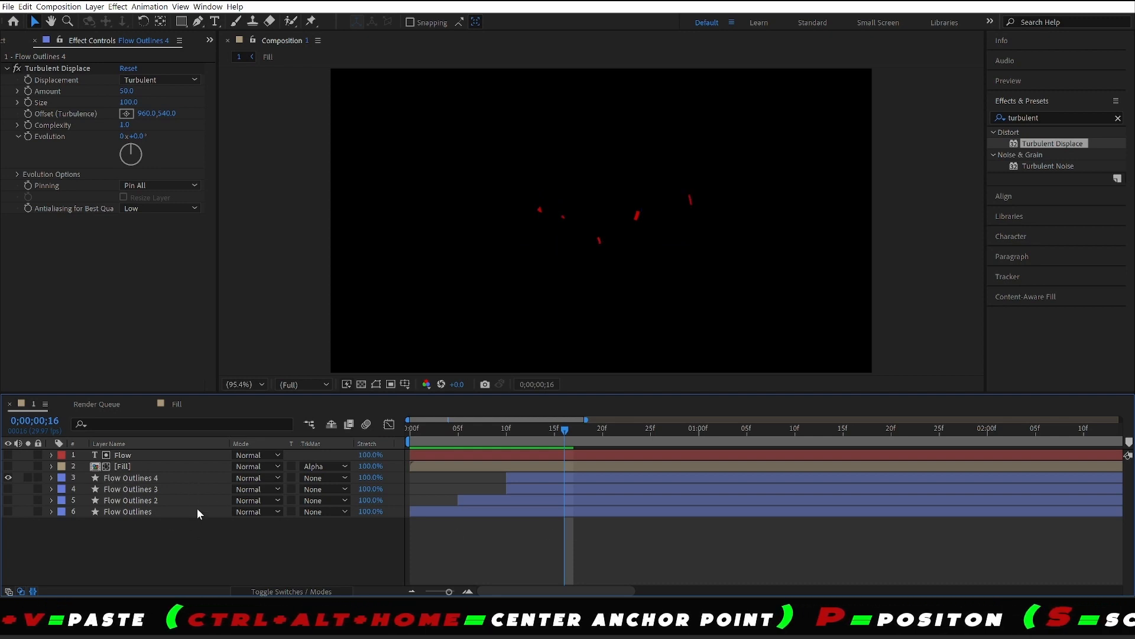
- Reveal the keyframed properties of Flow Outlines 4 and delete all of its Start and End keyframes
left_click(146, 479)
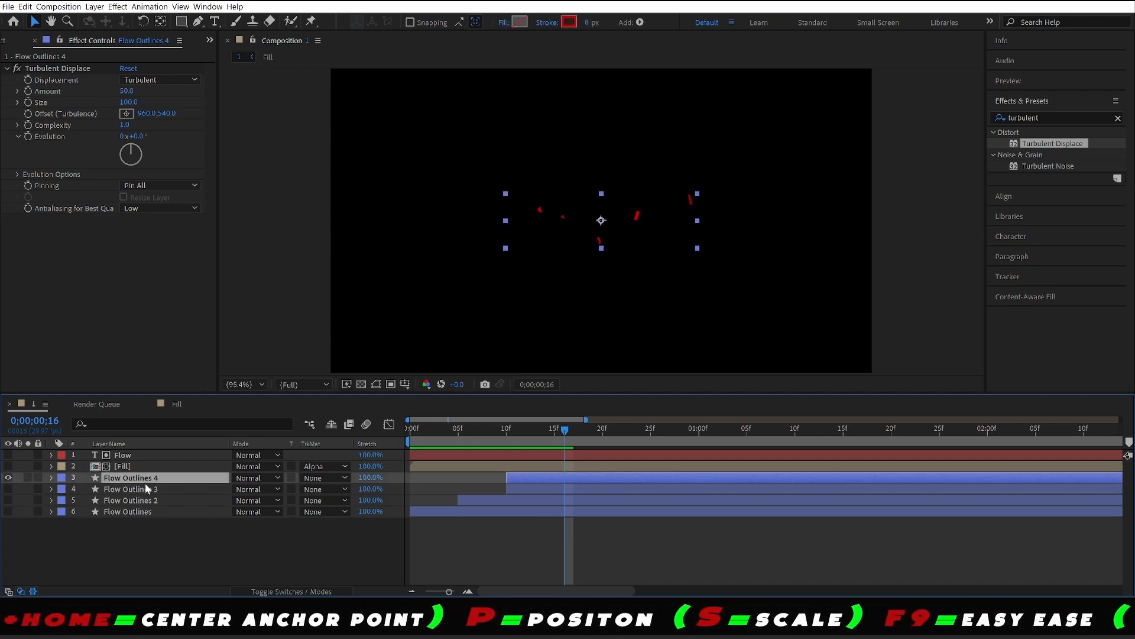
key("u")
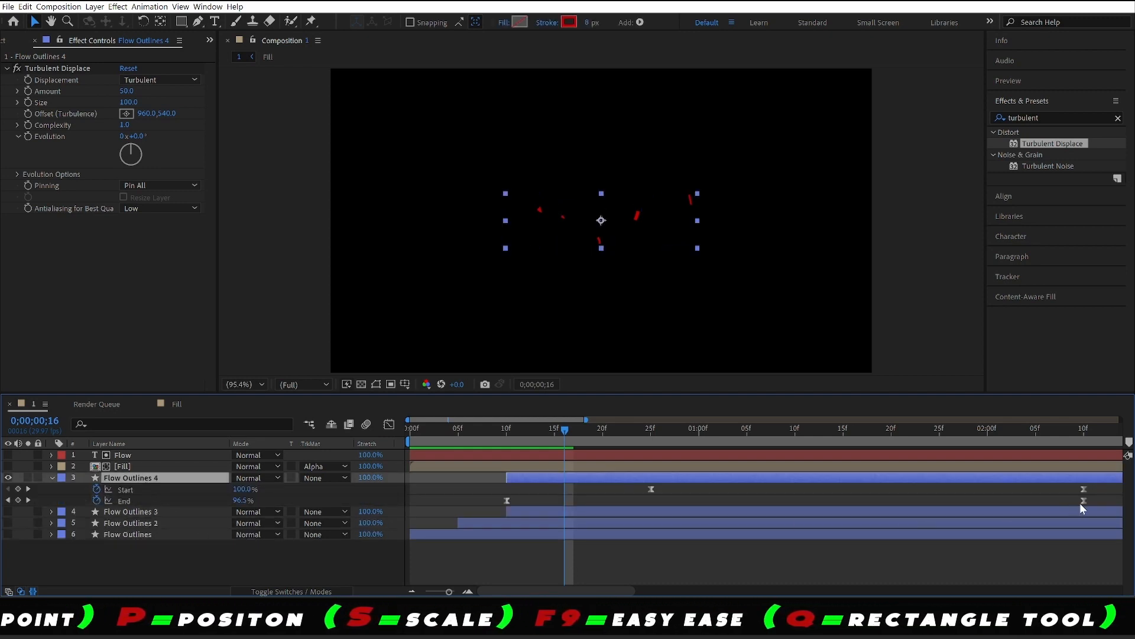
left_click_drag(1102, 500, 483, 491)
key("Delete")
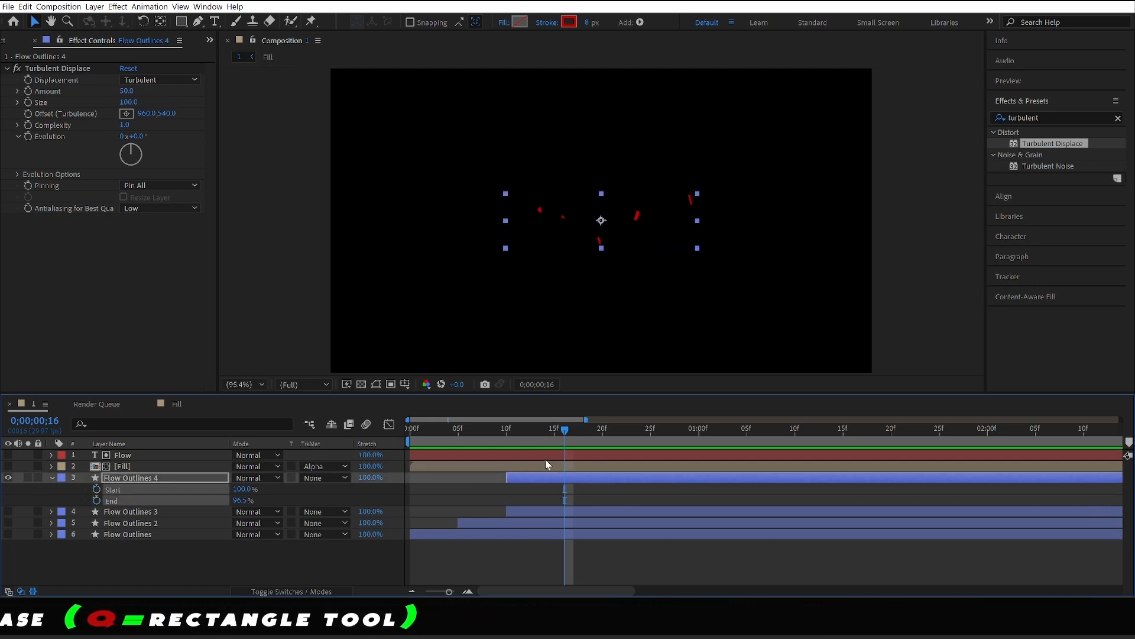
- At 0;00;00;10, set both the Start and End values of Flow Outlines 4 to 0%
left_click_drag(560, 429, 508, 436)
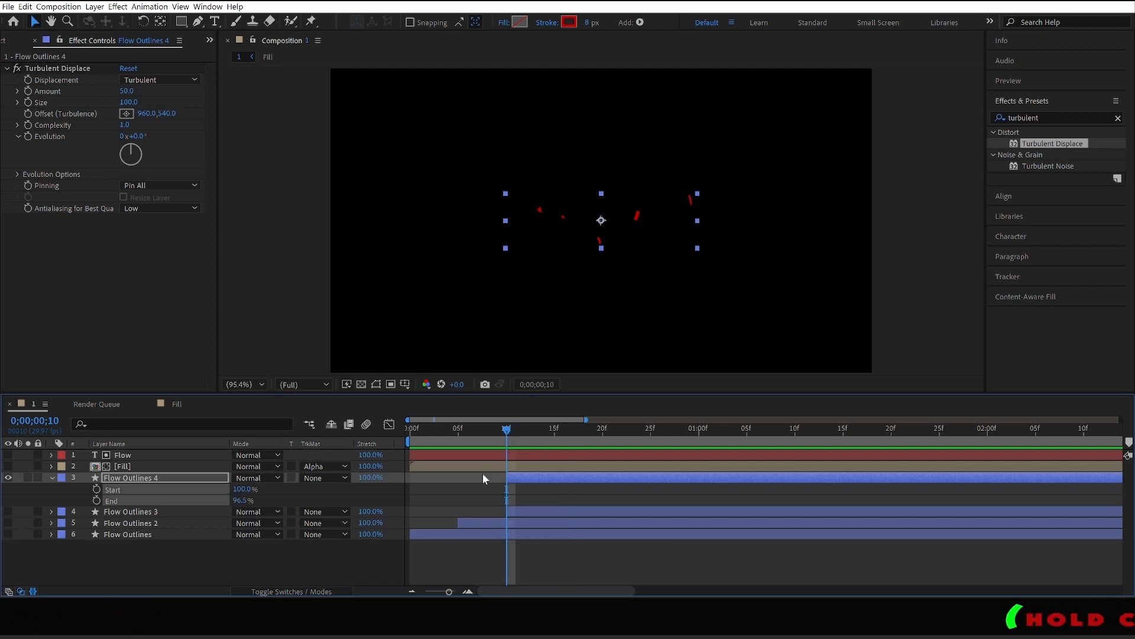
left_click(244, 500)
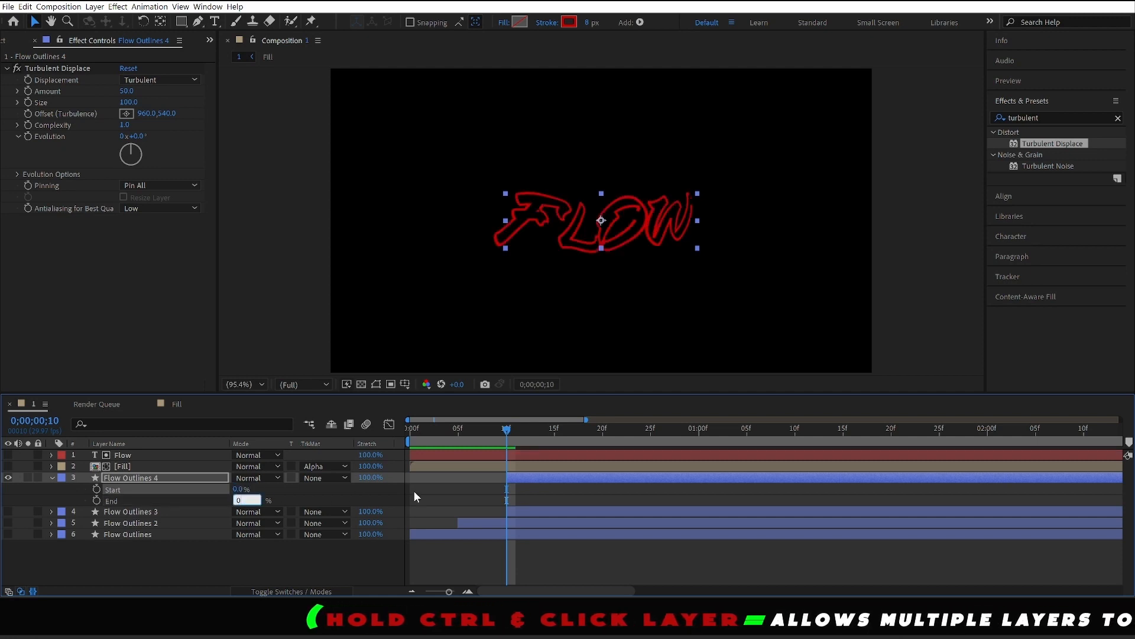
type("0")
key("Return")
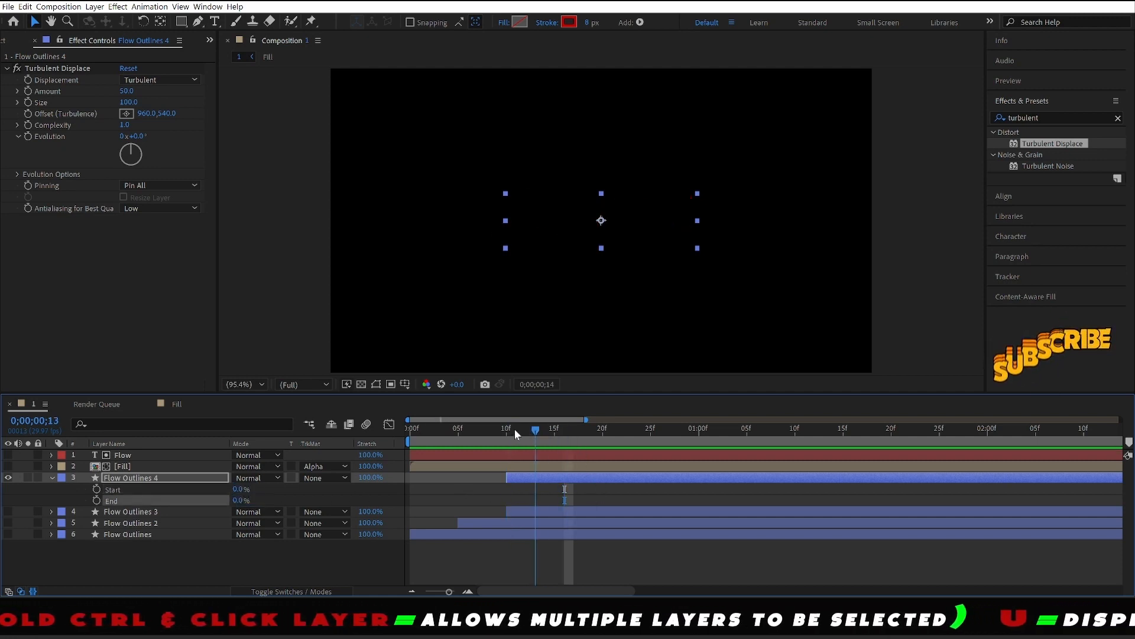
- Create an End keyframe of 0% on Flow Outlines 4 and place it at 0;00;00;10
left_click_drag(509, 433, 554, 433)
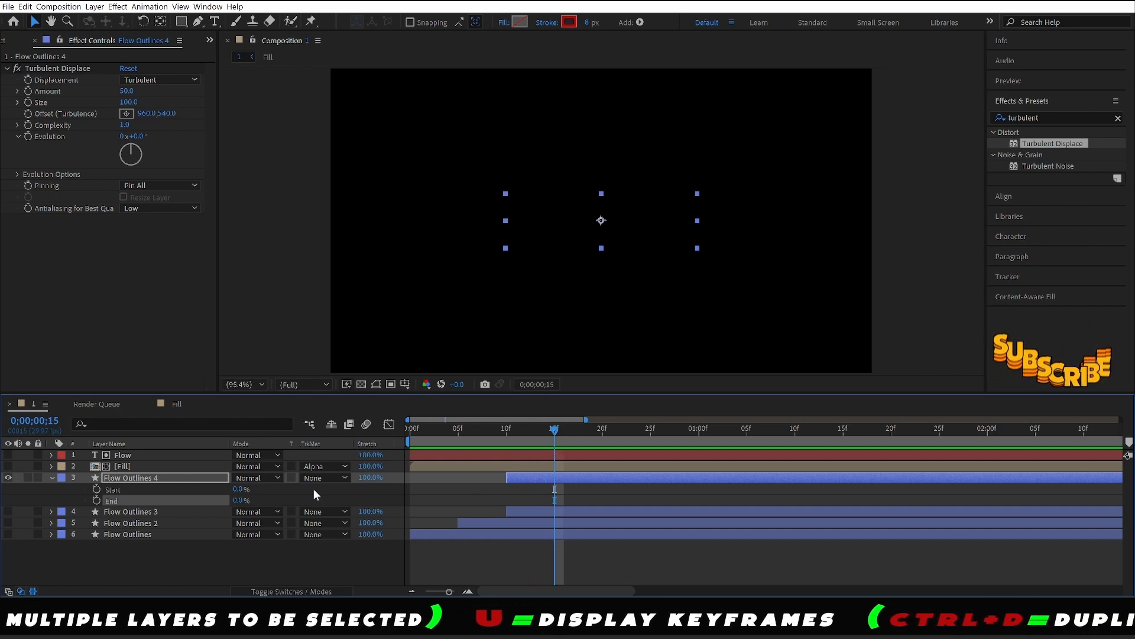
left_click(239, 501)
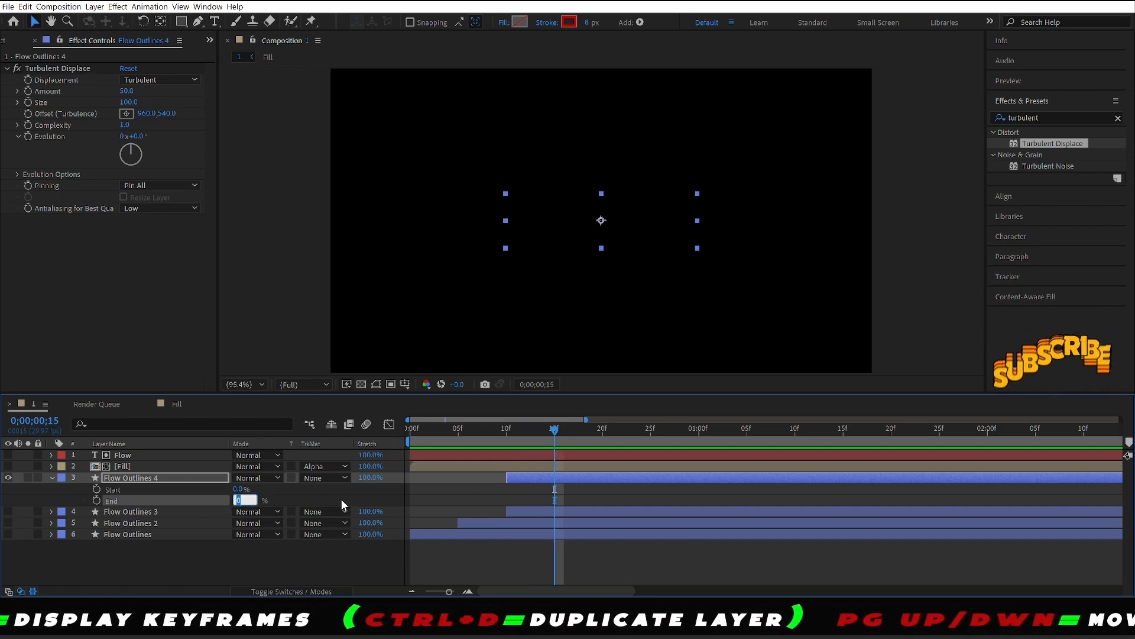
left_click(96, 501)
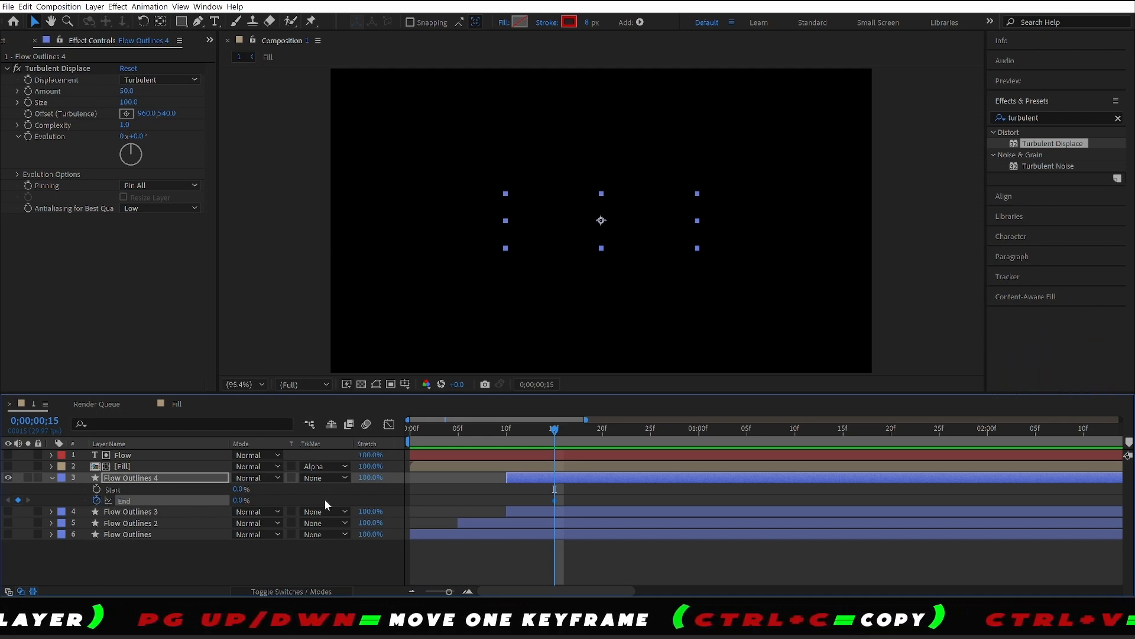
left_click_drag(552, 500, 509, 503)
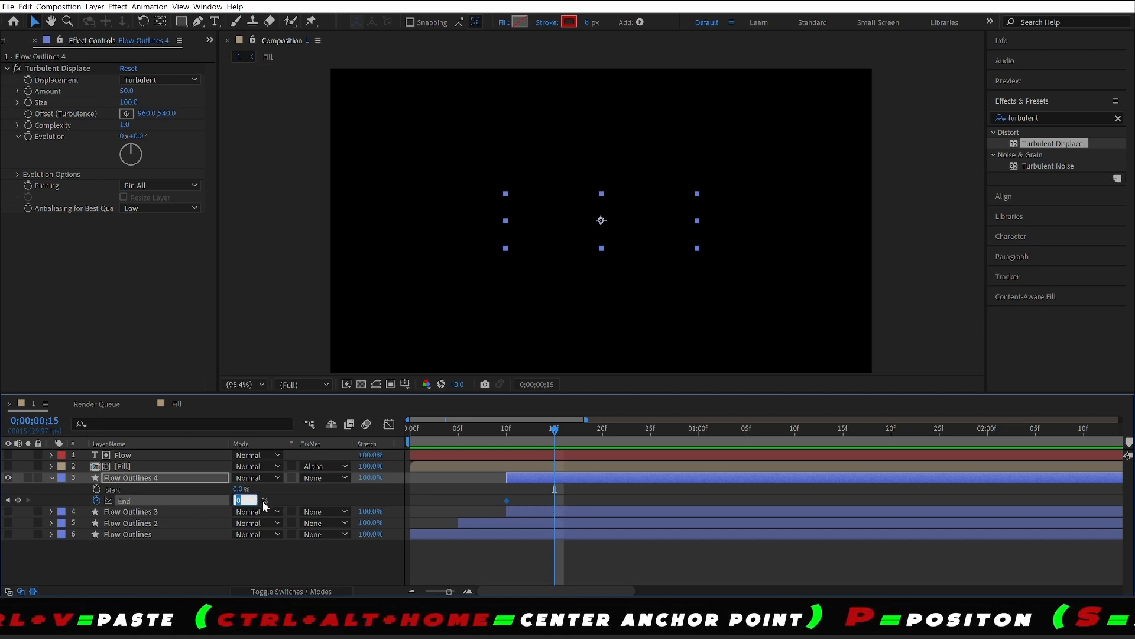
- At 0;00;00;15, keyframe the End value of Flow Outlines 4 at 6% and deselect the layer
left_click(438, 503)
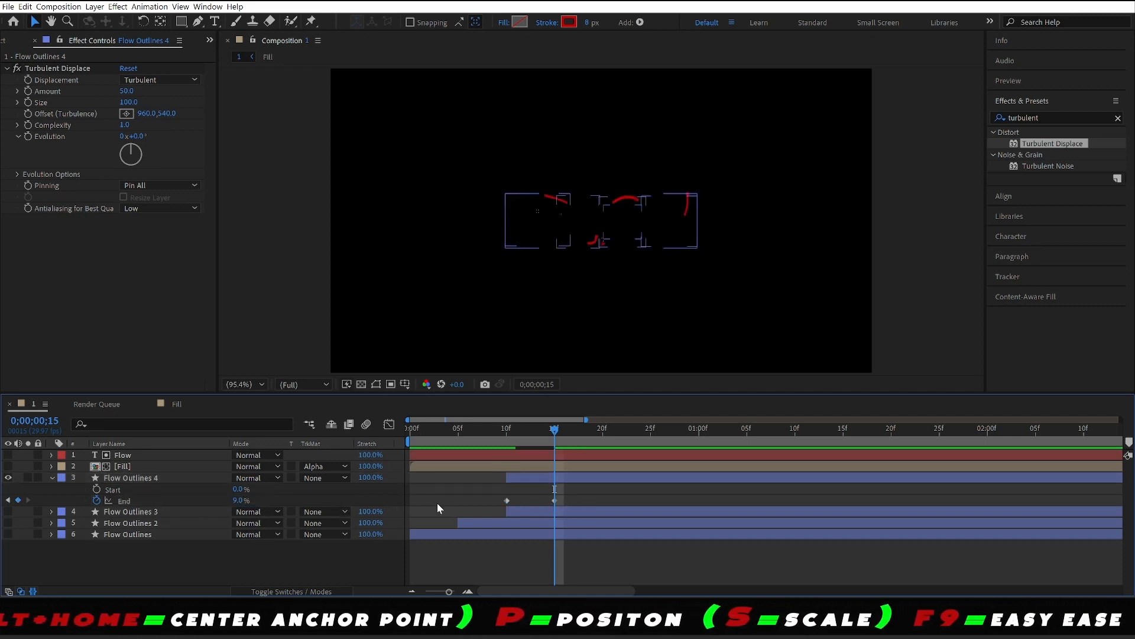
left_click_drag(235, 502, 241, 501)
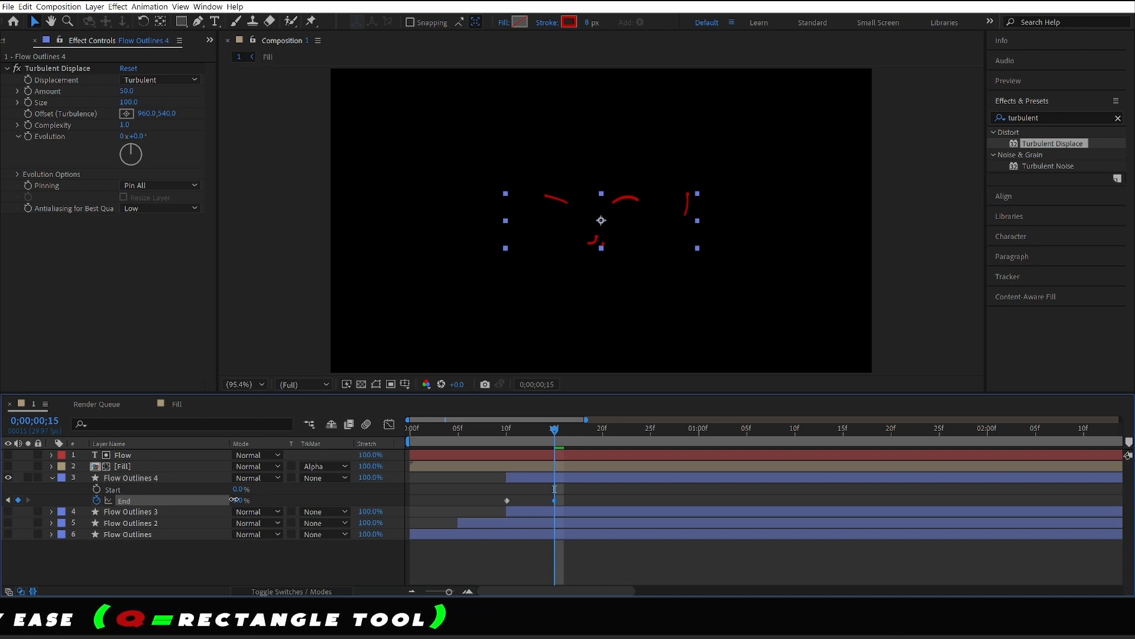
left_click(235, 500)
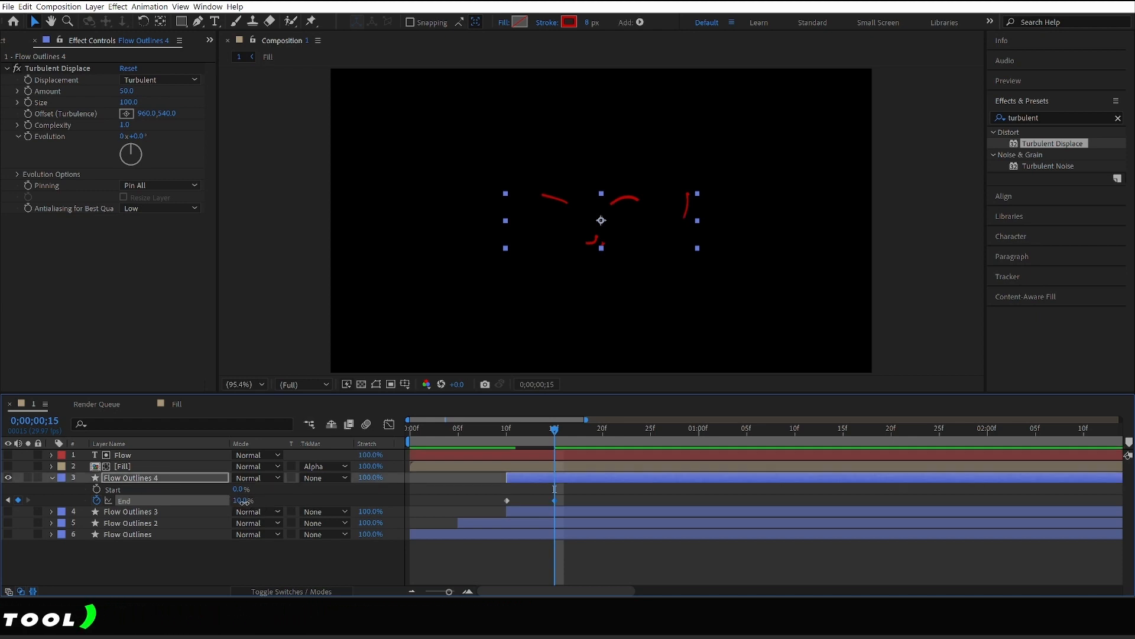
left_click_drag(242, 502, 241, 501)
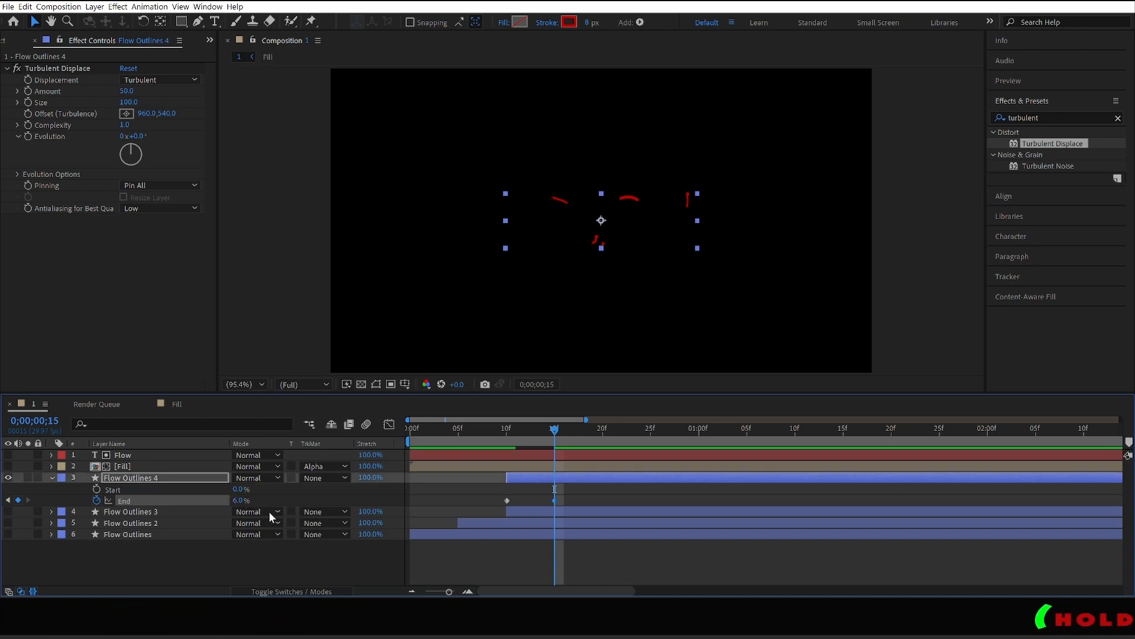
key("F2")
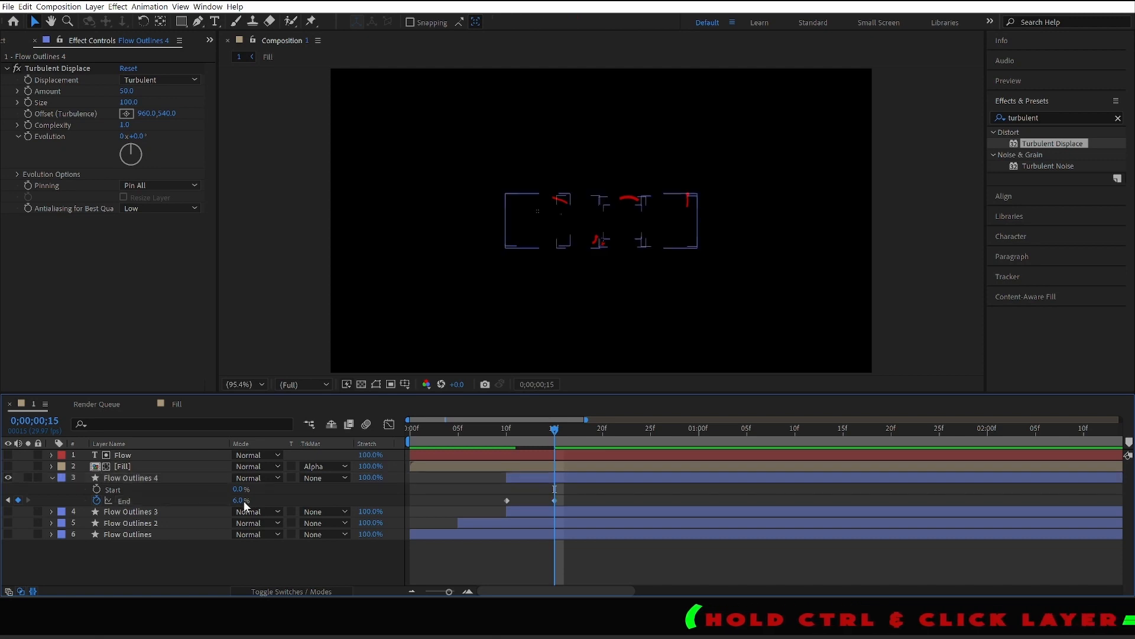
- Set the End keyframe of Flow Outlines 4 at 0;00;00;15 to 8% and keyframe Start from 0% at 0;00;00;16 to 8% at 0;00;00;21
left_click_drag(242, 501, 237, 501)
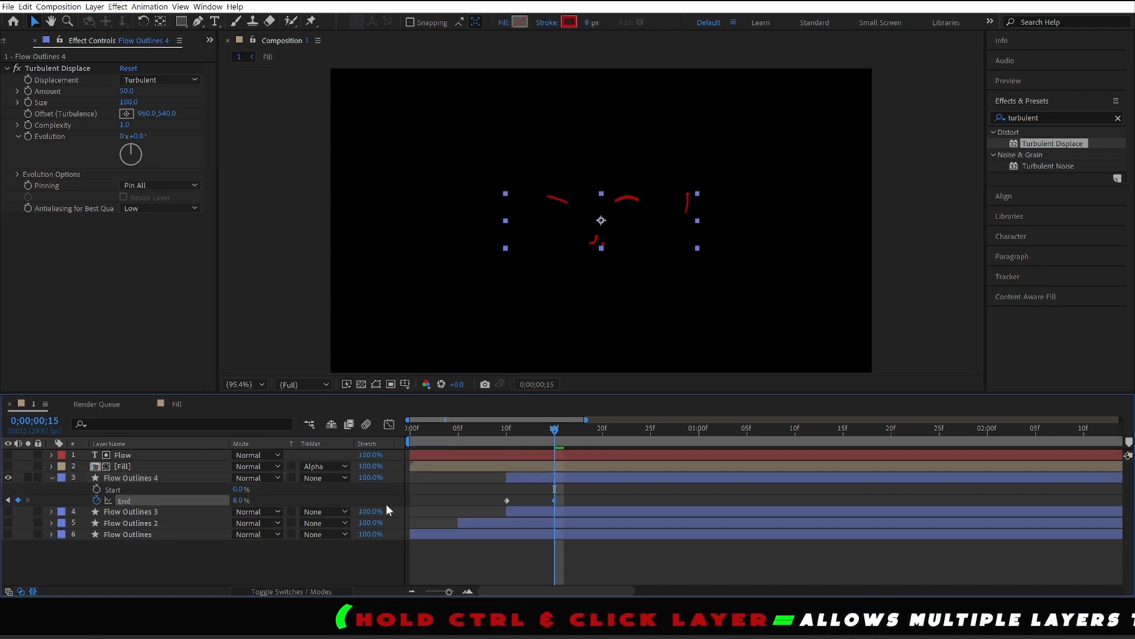
left_click(555, 500)
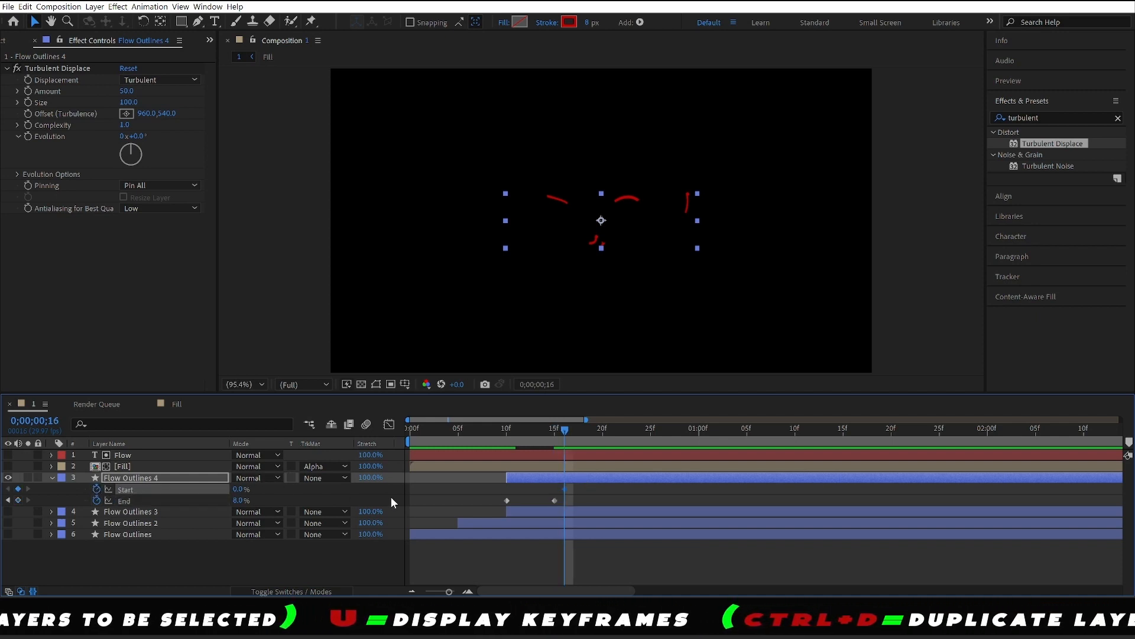
key("Page_Down")
key("Page_Down")
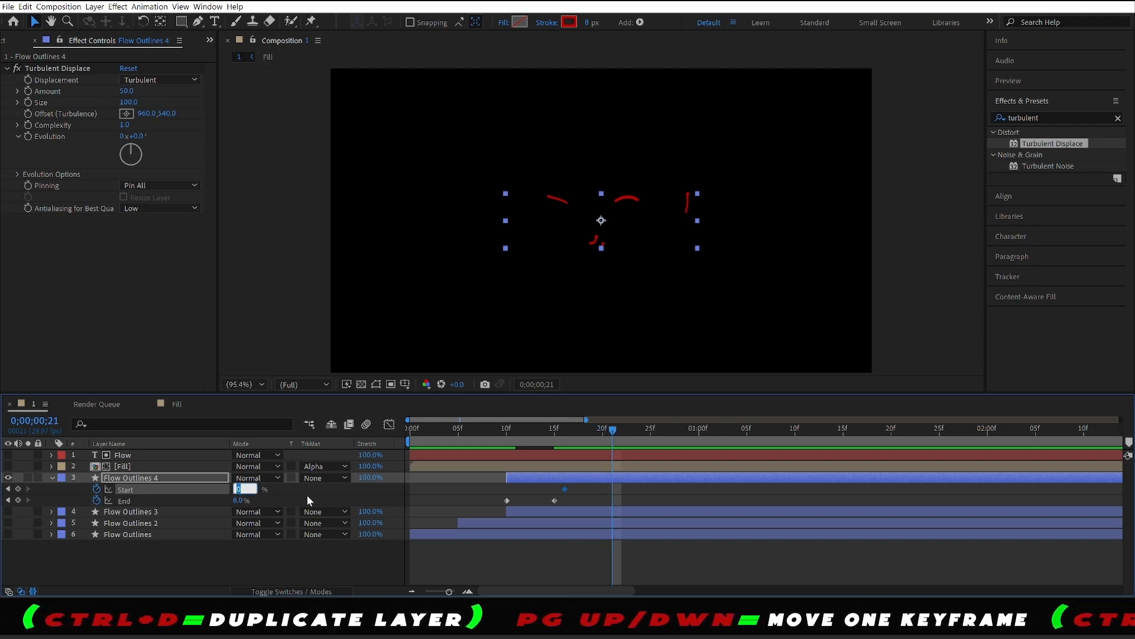
key("Return")
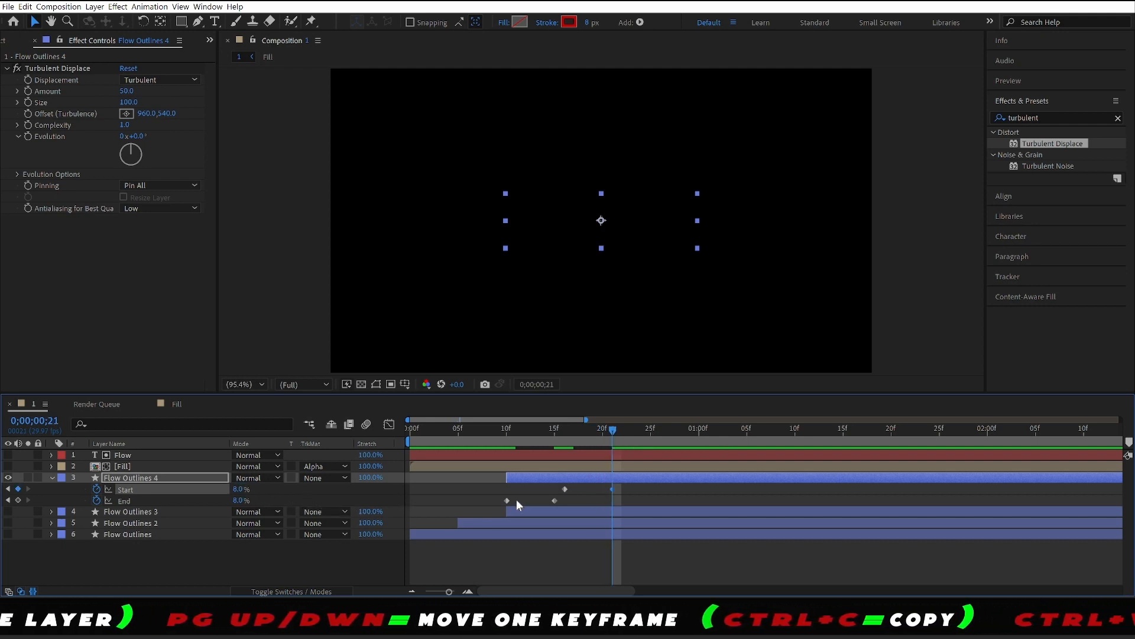
- Apply Easy Ease to all Start and End keyframes of Flow Outlines 4
mouse_move(579, 431)
left_mouse_down()
mouse_move(515, 439)
mouse_move(627, 453)
mouse_move(583, 447)
left_mouse_up()
left_click_drag(641, 492, 492, 507)
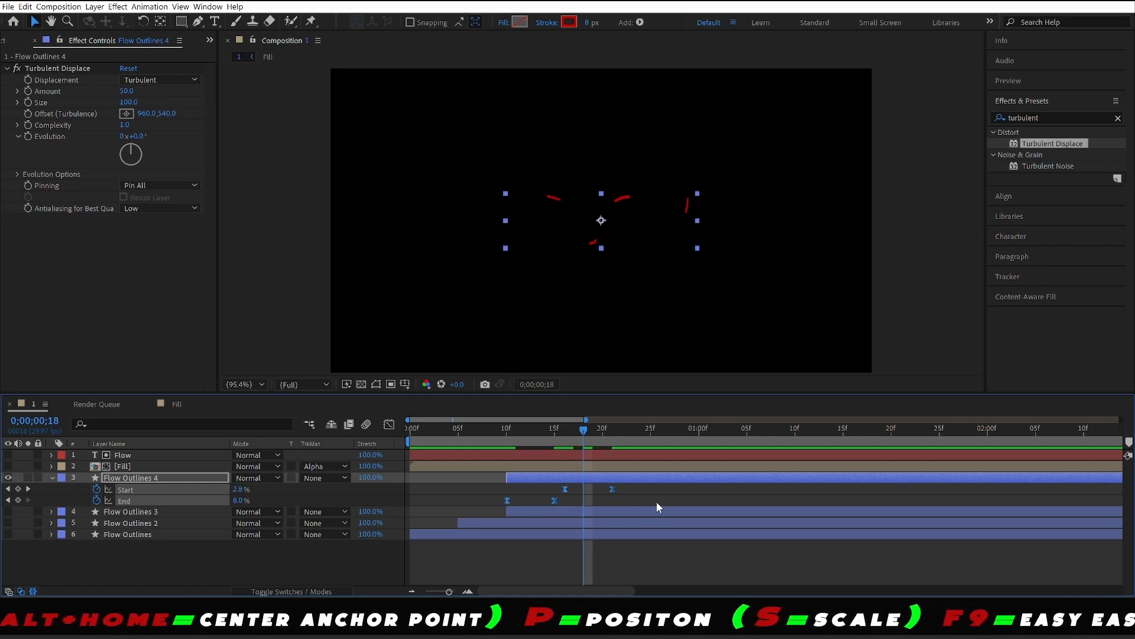
key("F9")
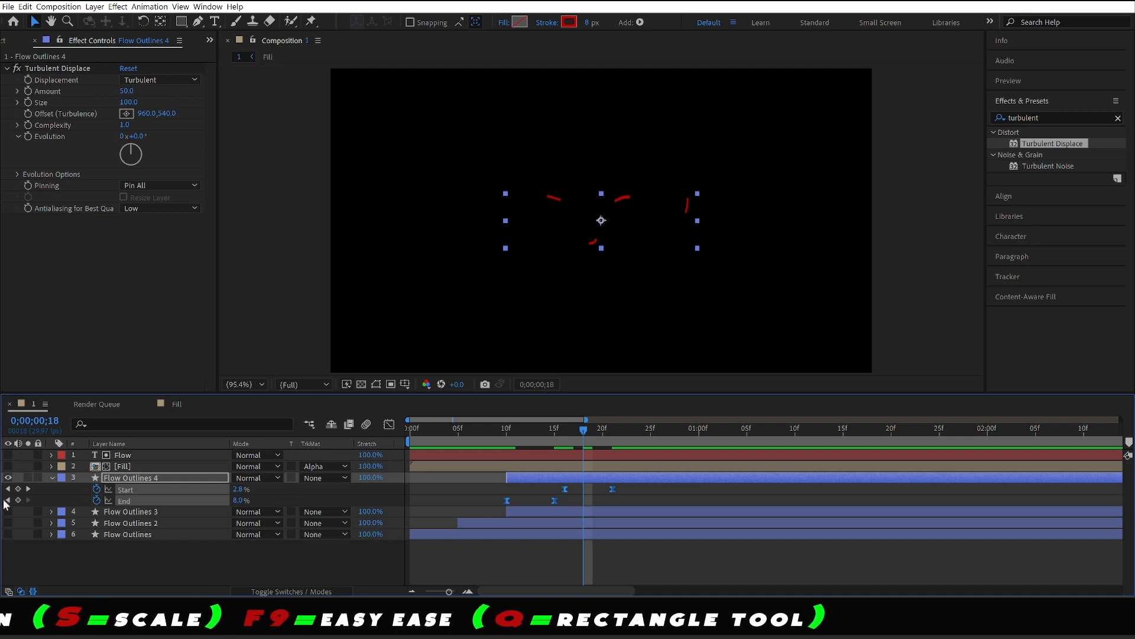
- Make the Fill layer and the other three Flow Outlines layers visible and preview the animation from the first frame
left_click_drag(8, 511, 8, 534)
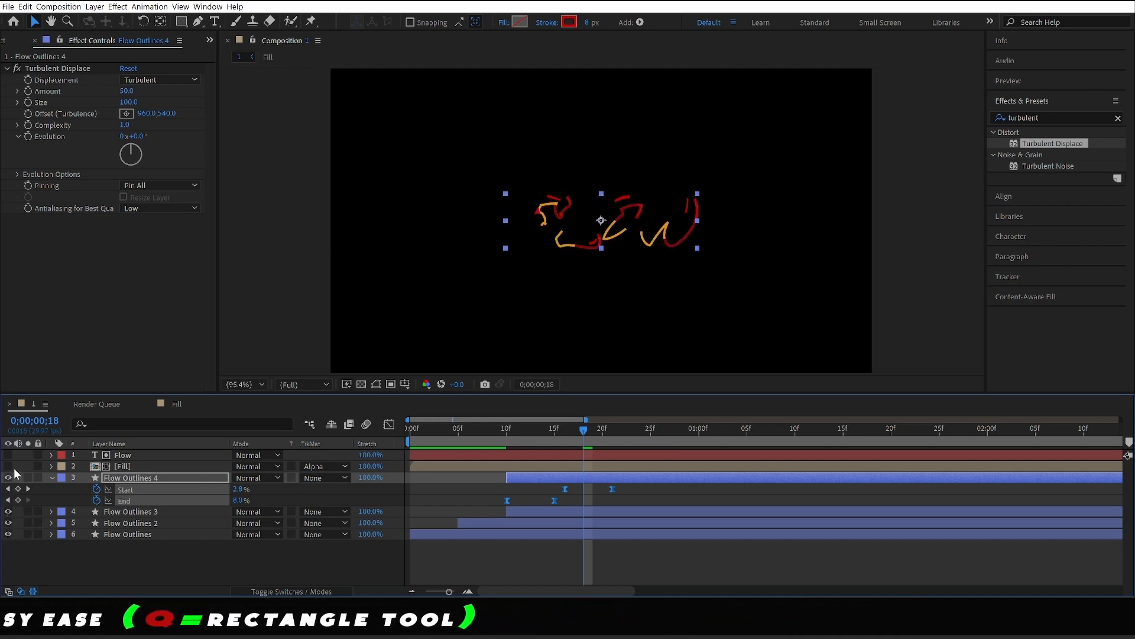
left_click(8, 466)
left_click_drag(467, 434, 393, 439)
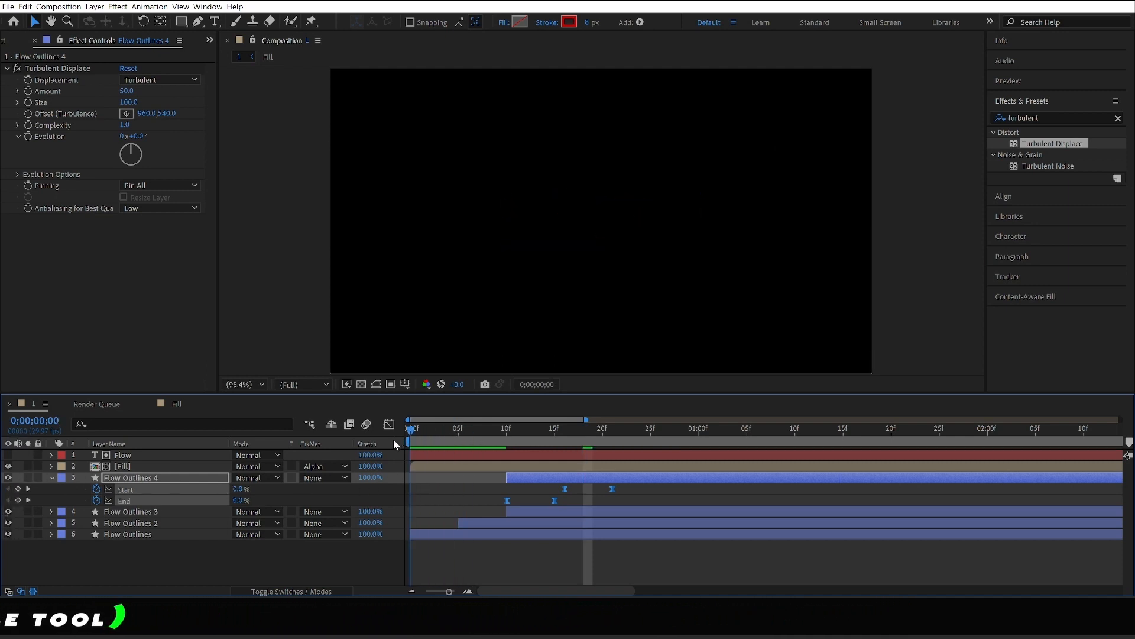
key("space")
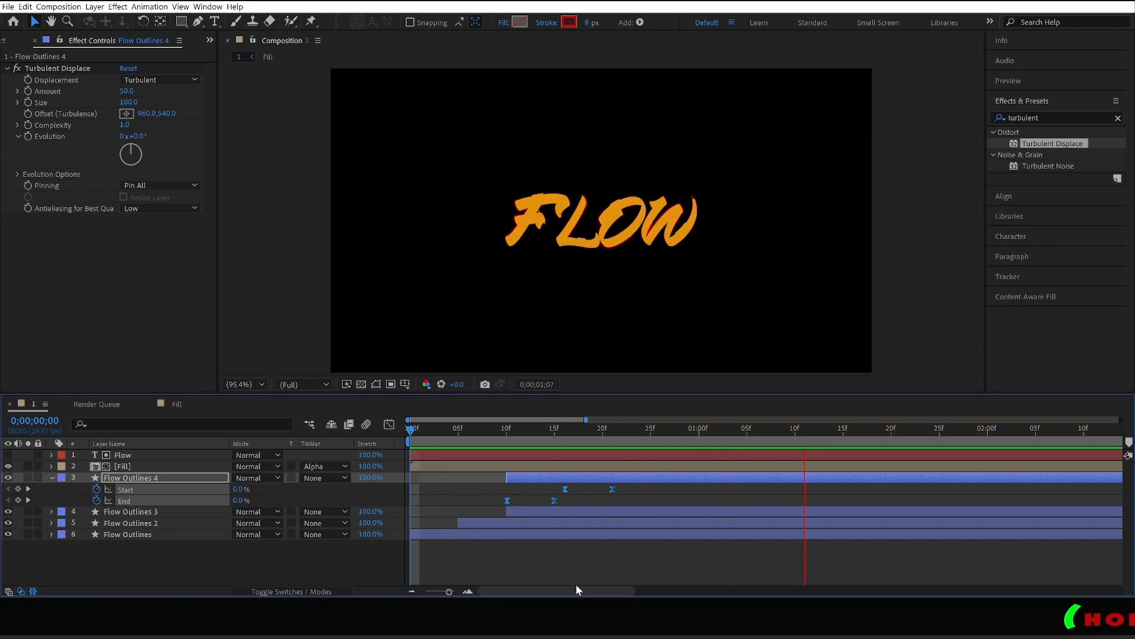
key("space")
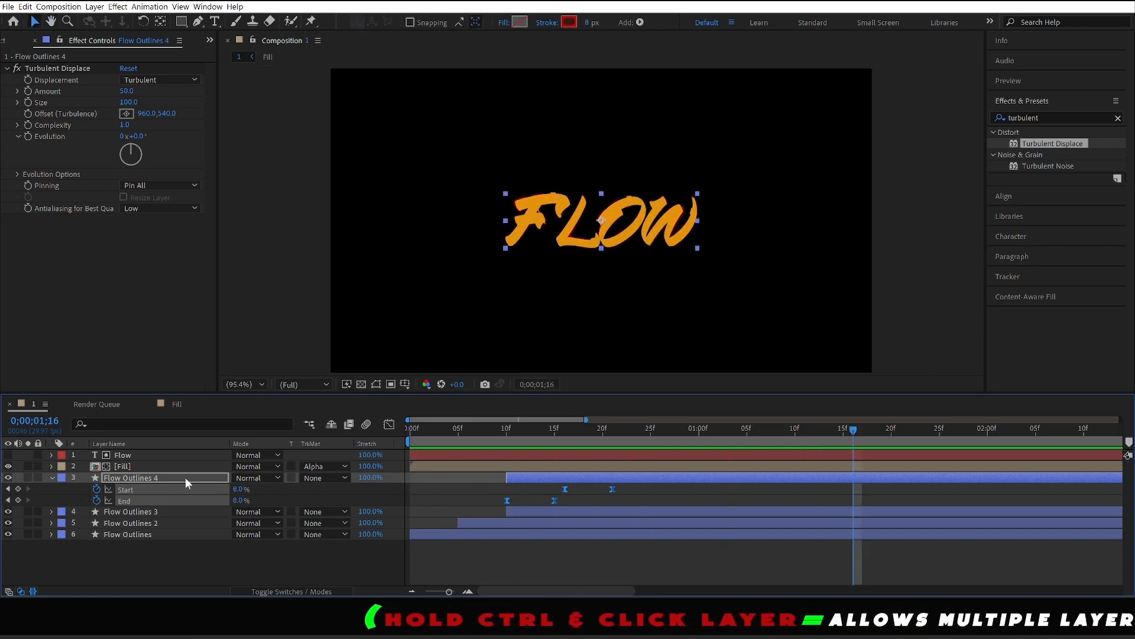
- Scale Flow Outlines 4 to 117% and set its Turbulent Displace Amount to 40 and Size to 124
left_click(389, 424)
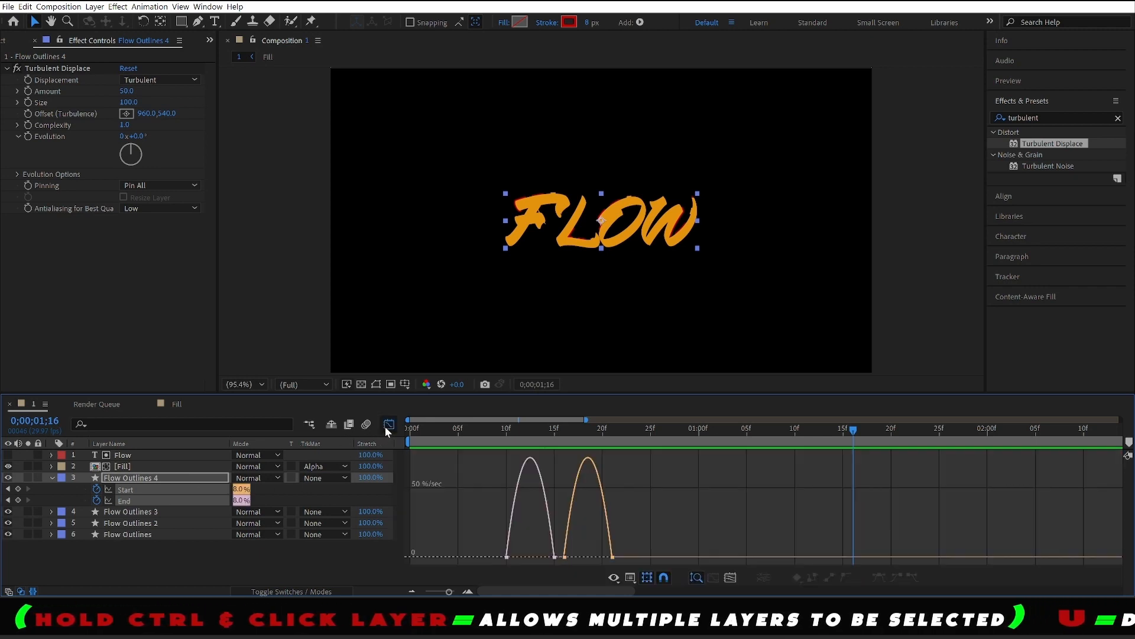
left_click(389, 426)
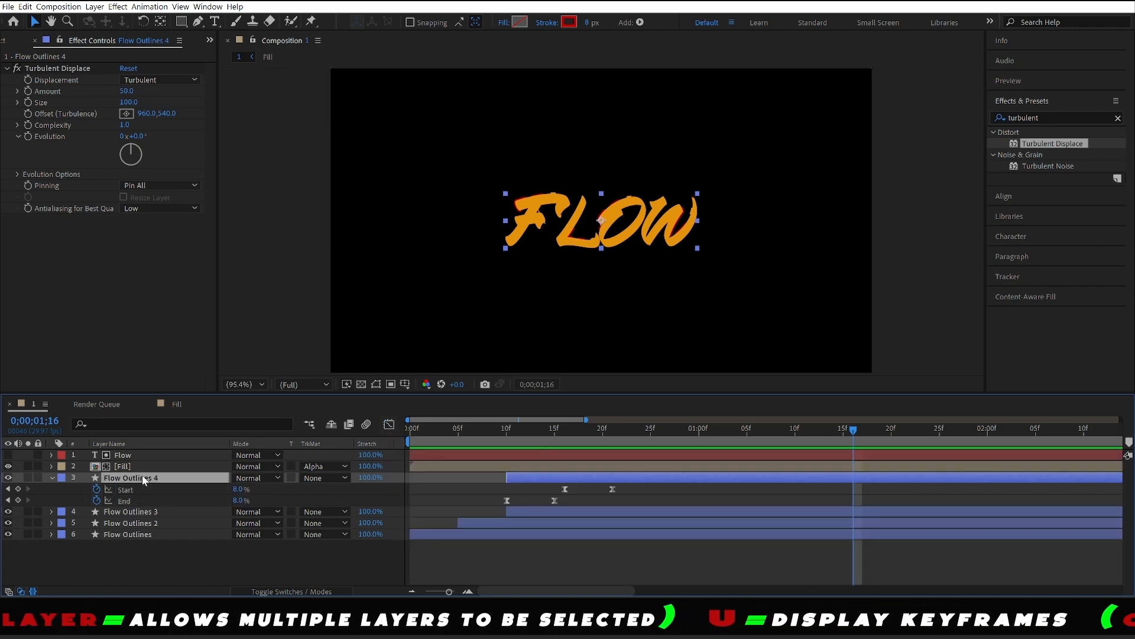
key("shift+s")
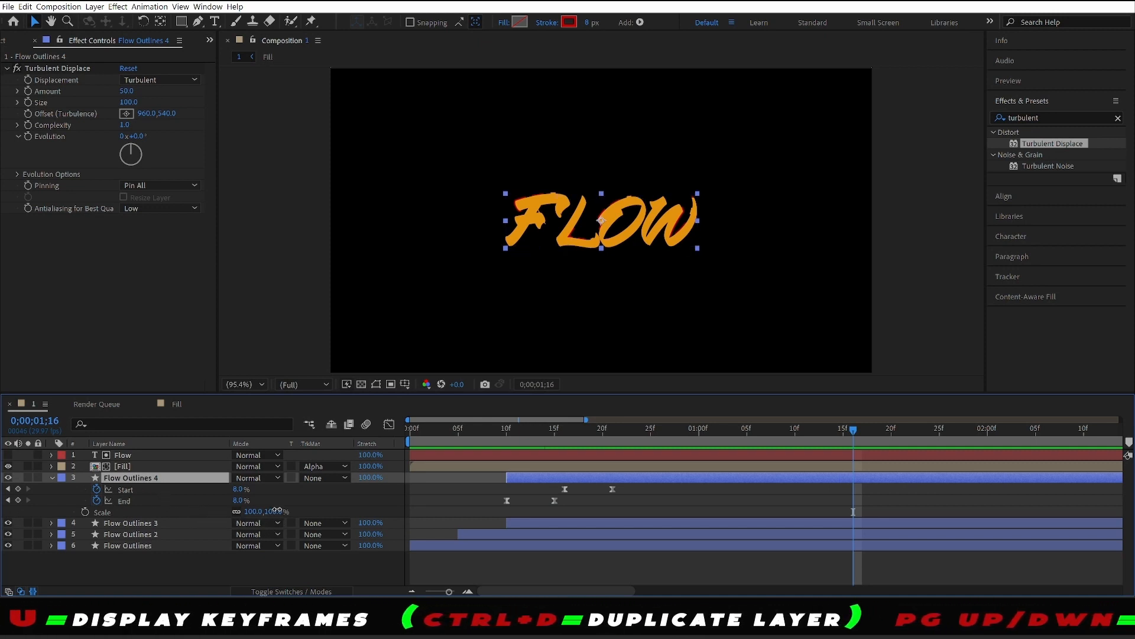
left_click_drag(278, 512, 295, 506)
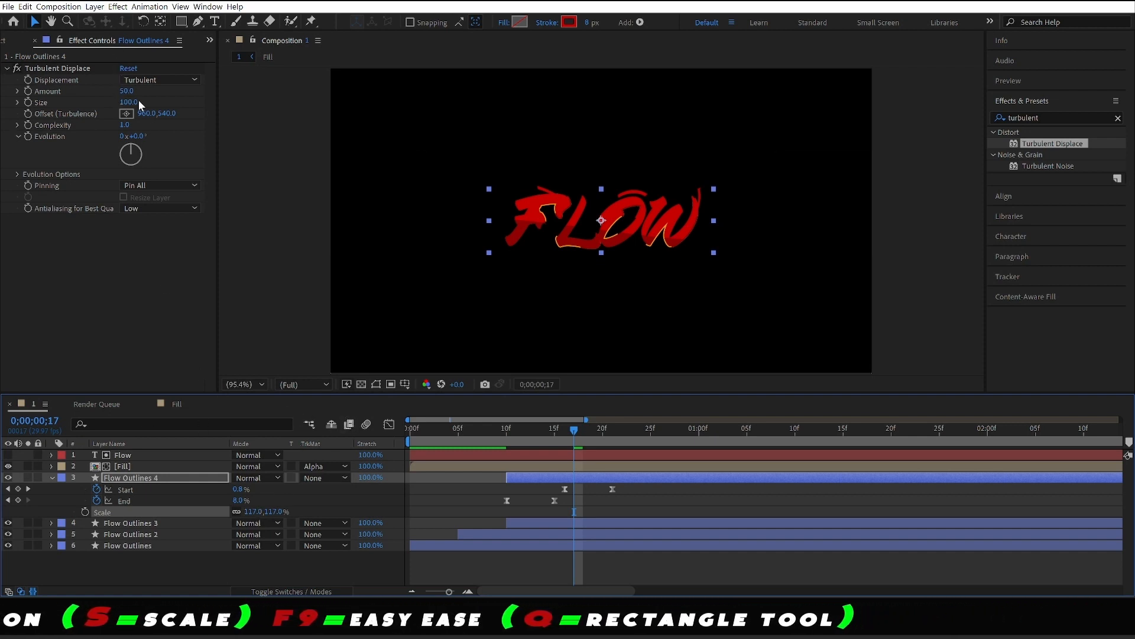
left_click_drag(132, 106, 140, 105)
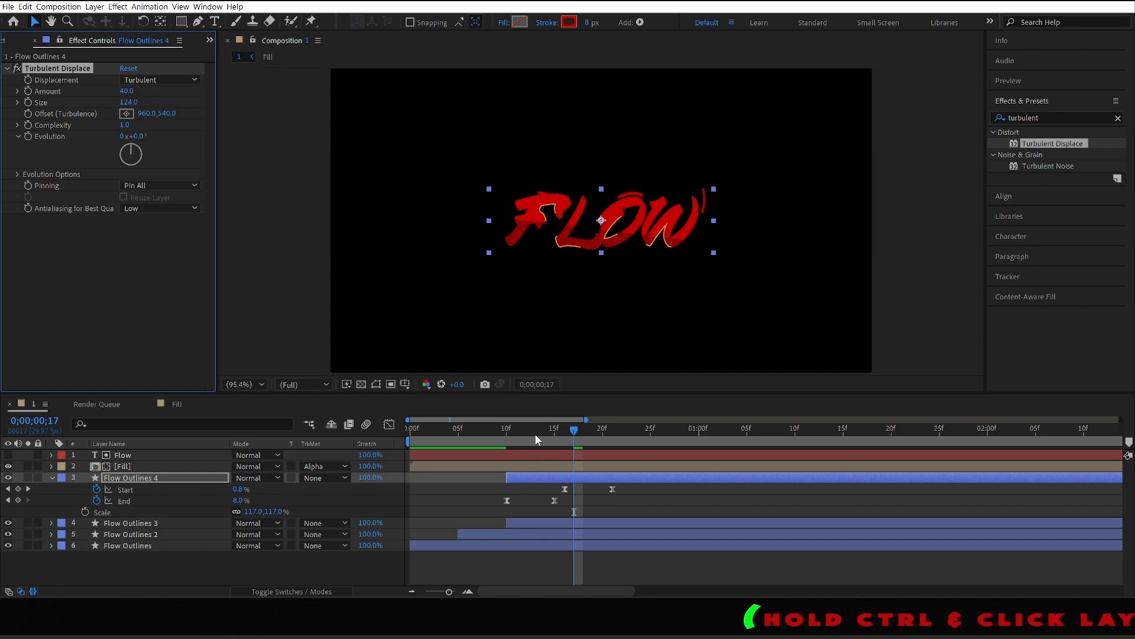
- Reshape the speed curve of the Start property on Flow Outlines 4 so it peaks earlier and eases out more slowly
left_click_drag(534, 434, 522, 435)
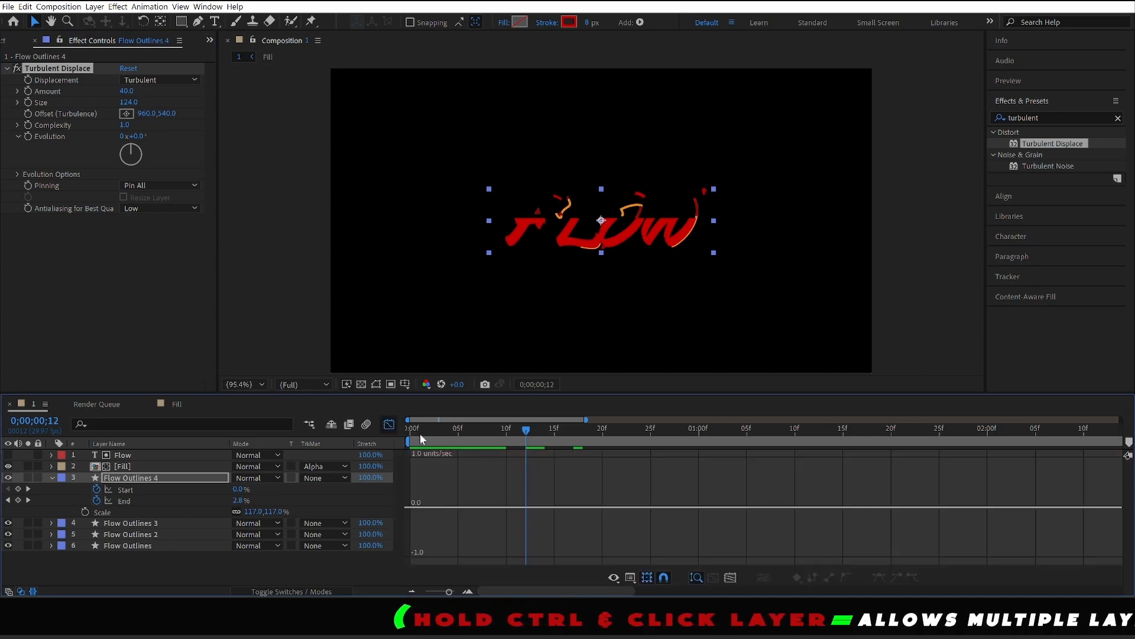
left_click(389, 425)
left_click(389, 425)
left_click_drag(661, 506, 470, 486)
left_click(389, 426)
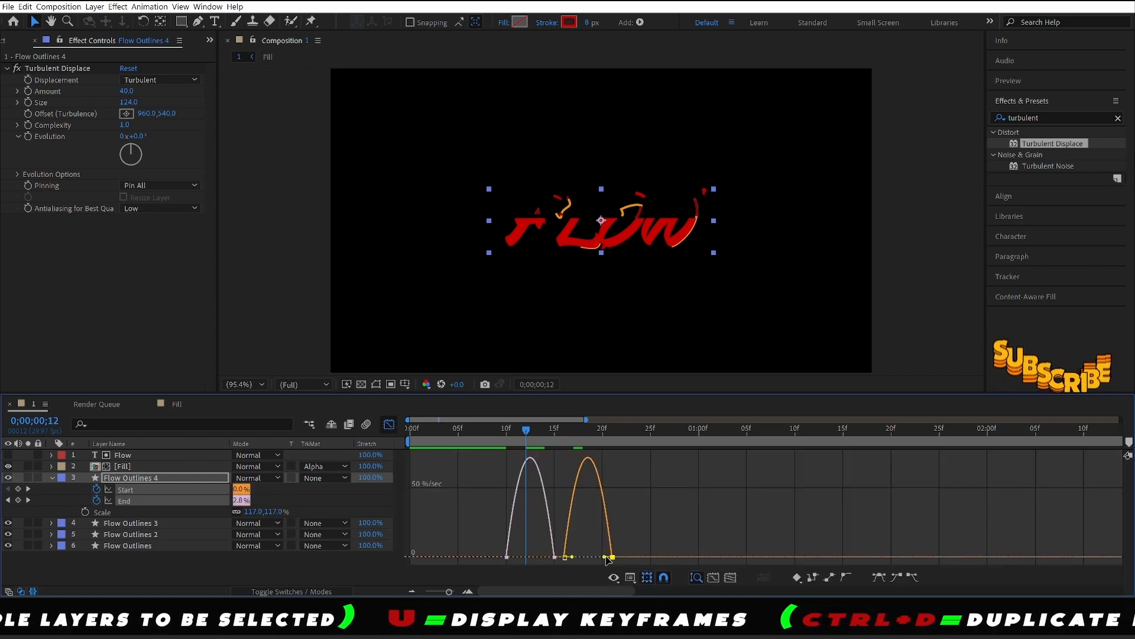
left_click_drag(605, 557, 595, 556)
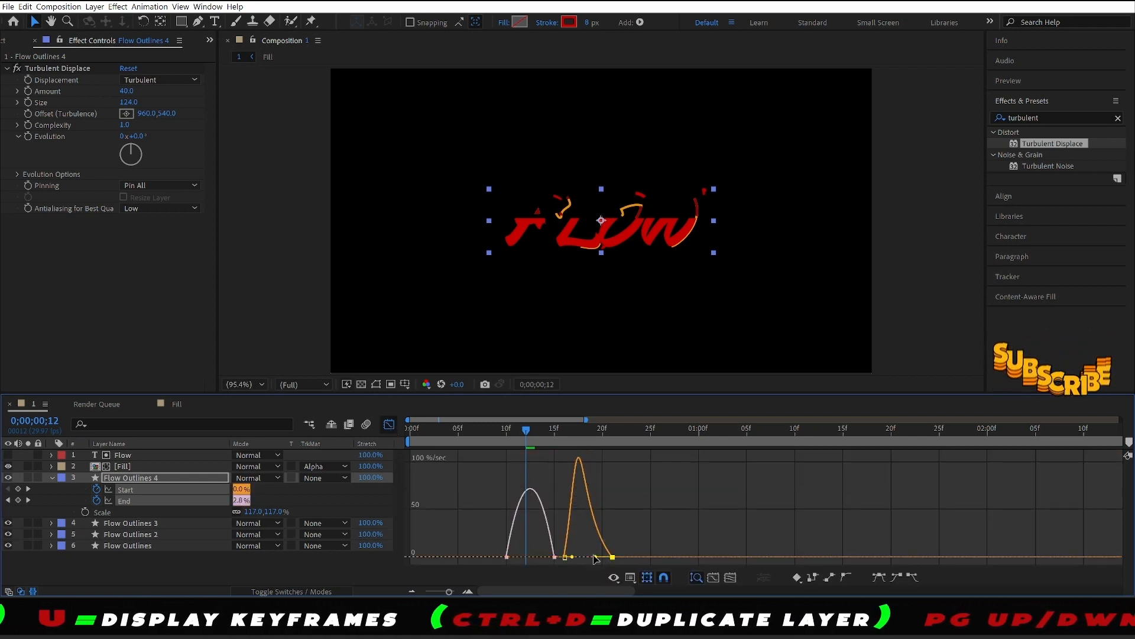
left_click(388, 424)
- Preview the animation from the beginning, collapse the properties of Flow Outlines 4 and deselect the layer
left_click_drag(551, 438, 414, 435)
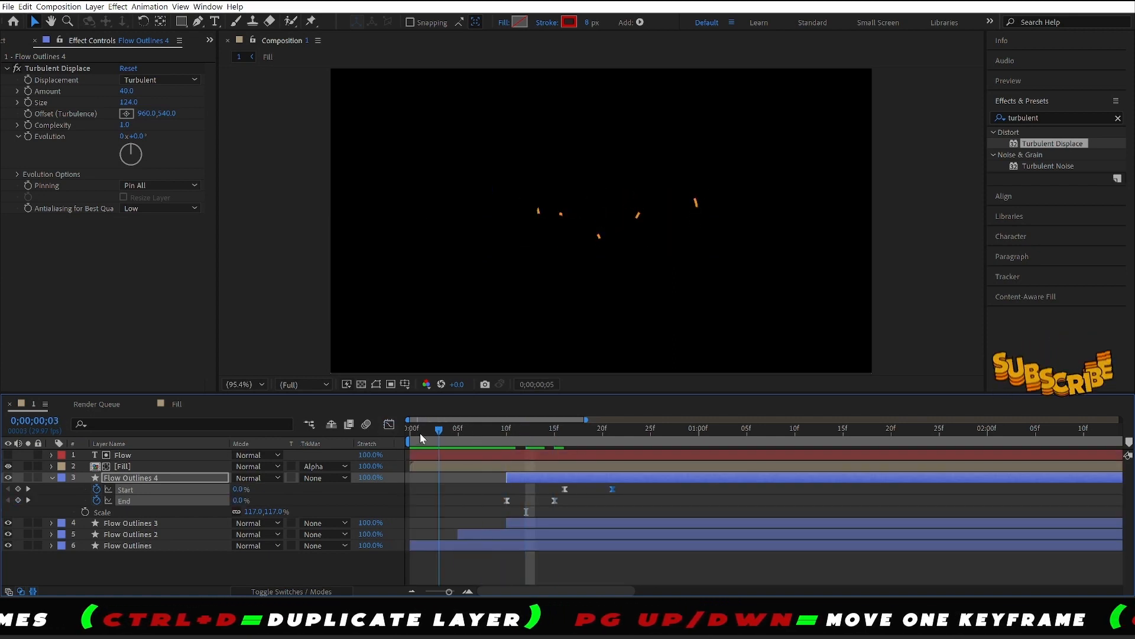
key("space")
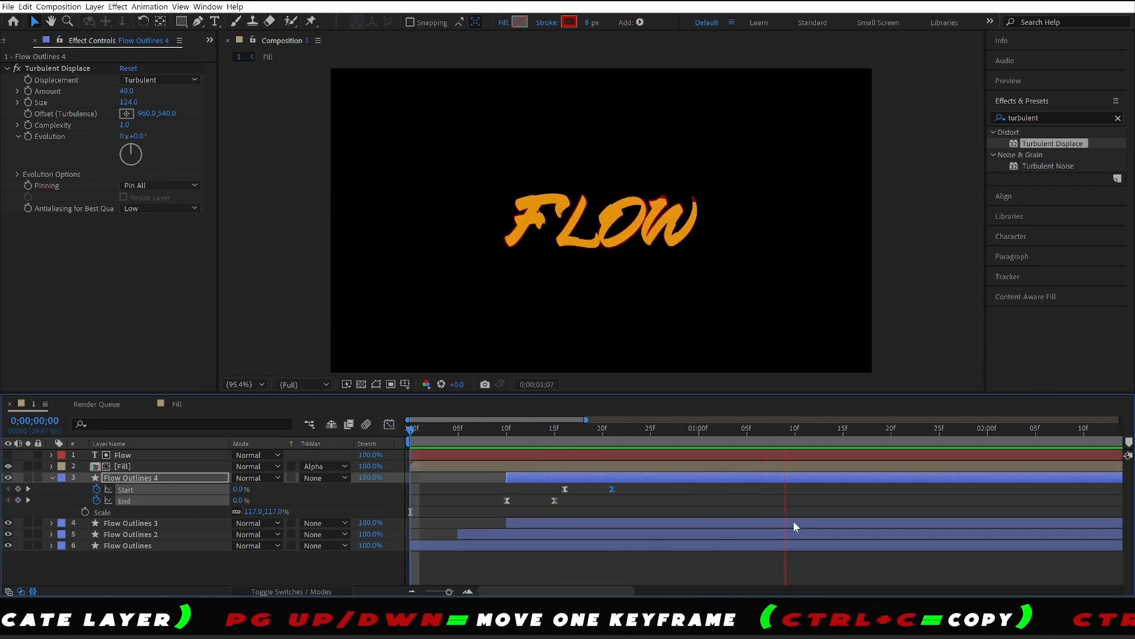
key("space")
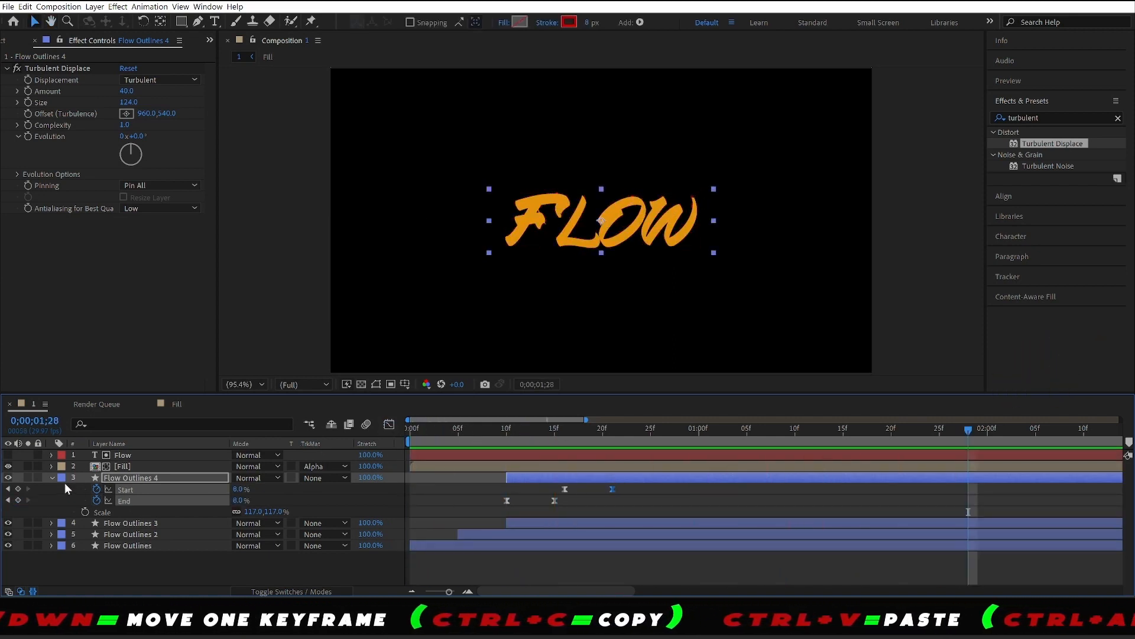
left_click(52, 478)
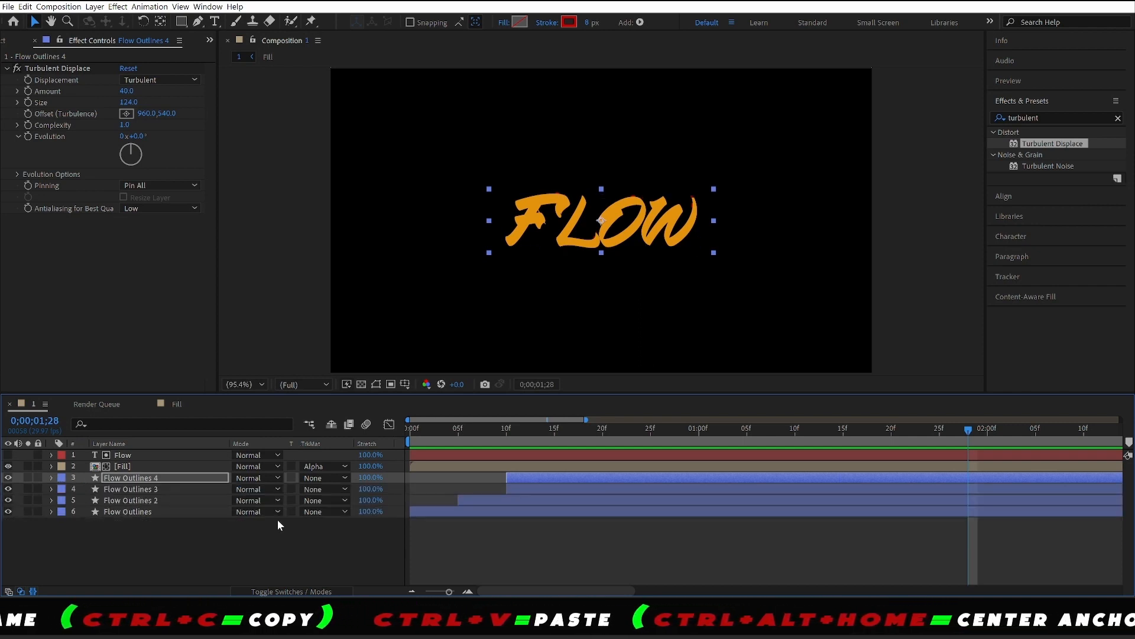
left_click(278, 519)
- Review the text animation in the maximized composition view and restore the normal layout
key("grave")
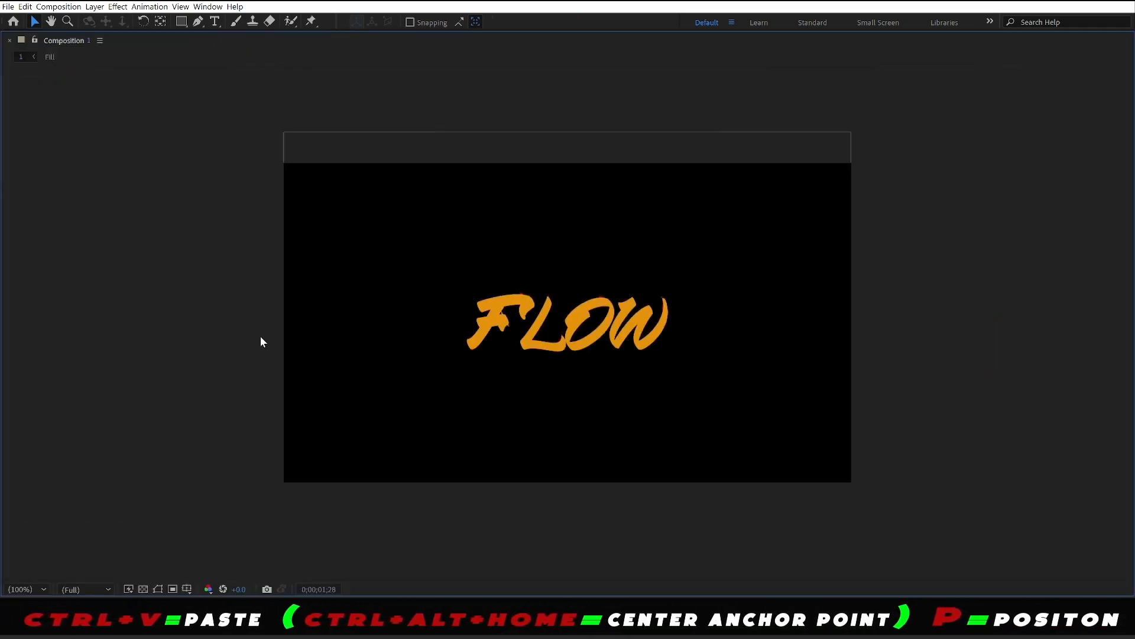
key("space")
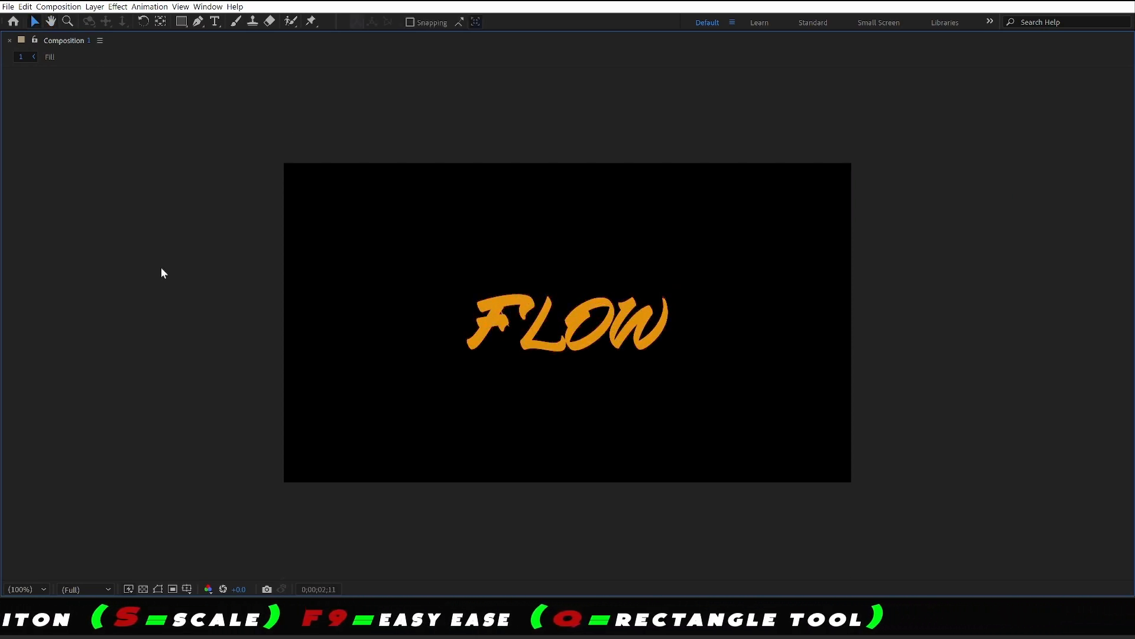
key("space")
key("space")
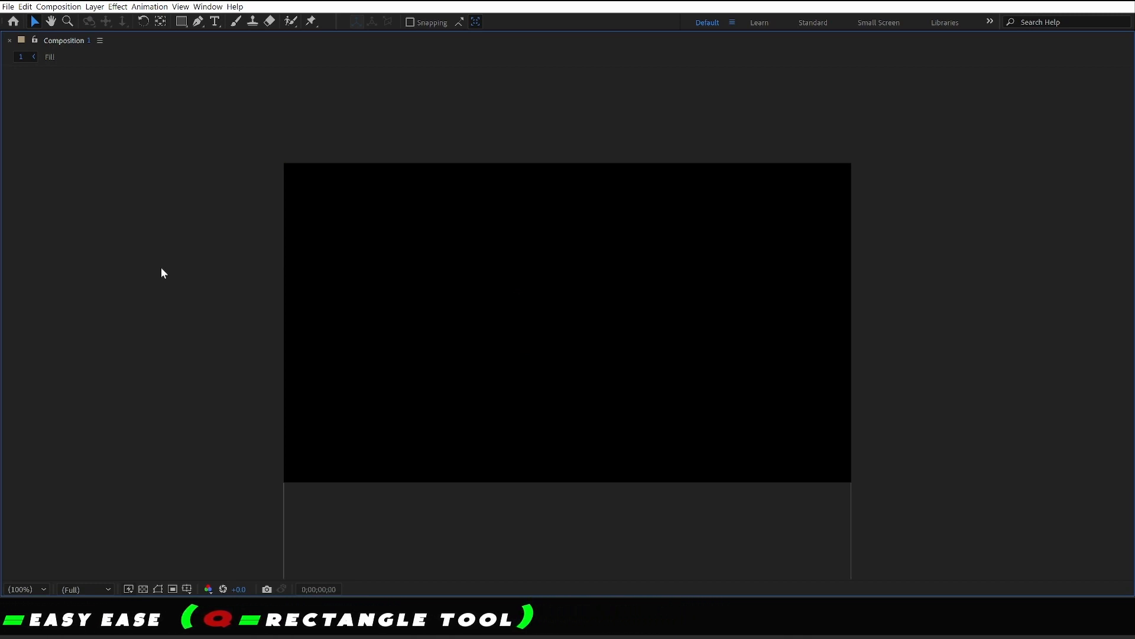
key("space")
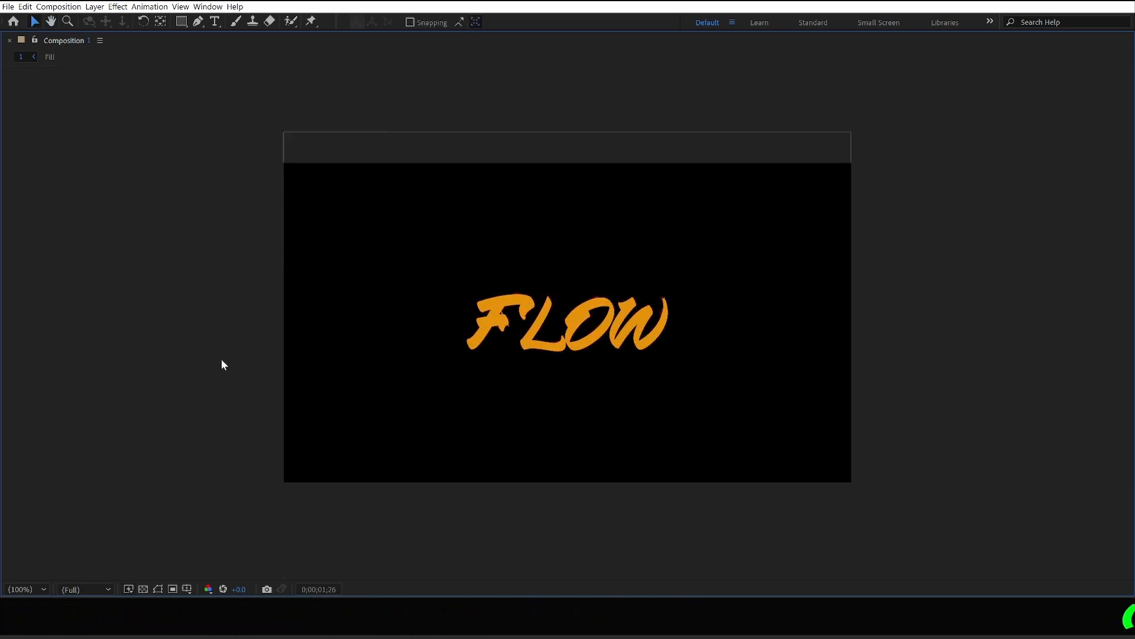
key("grave")
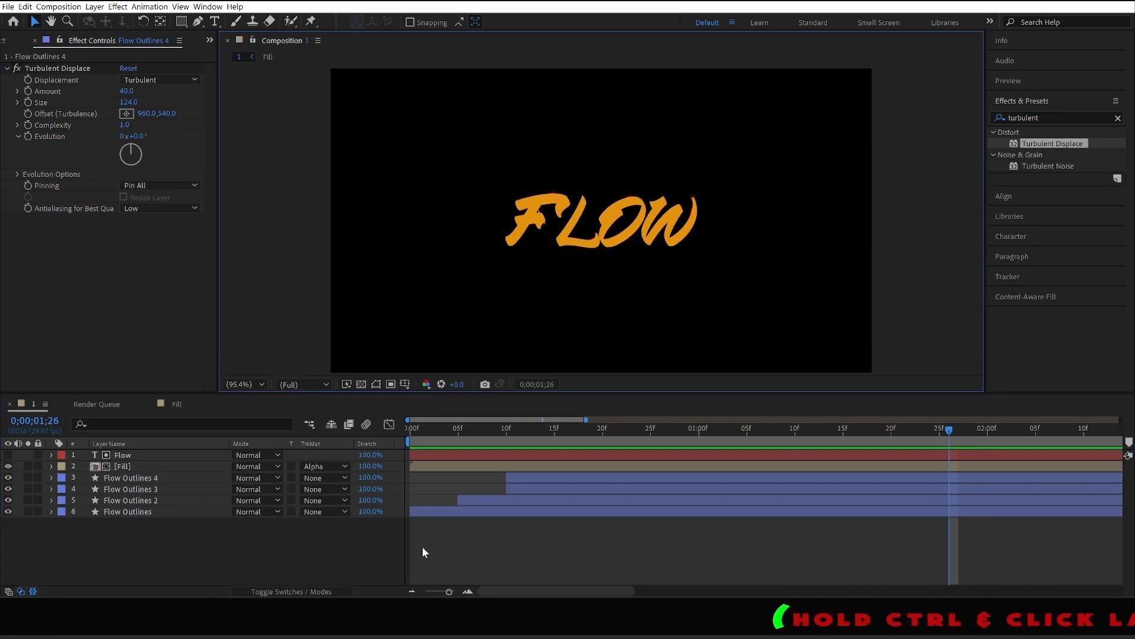
- Return to the first frame and start a new 1920 x 1080 px solid named BG
left_click_drag(552, 437, 373, 435)
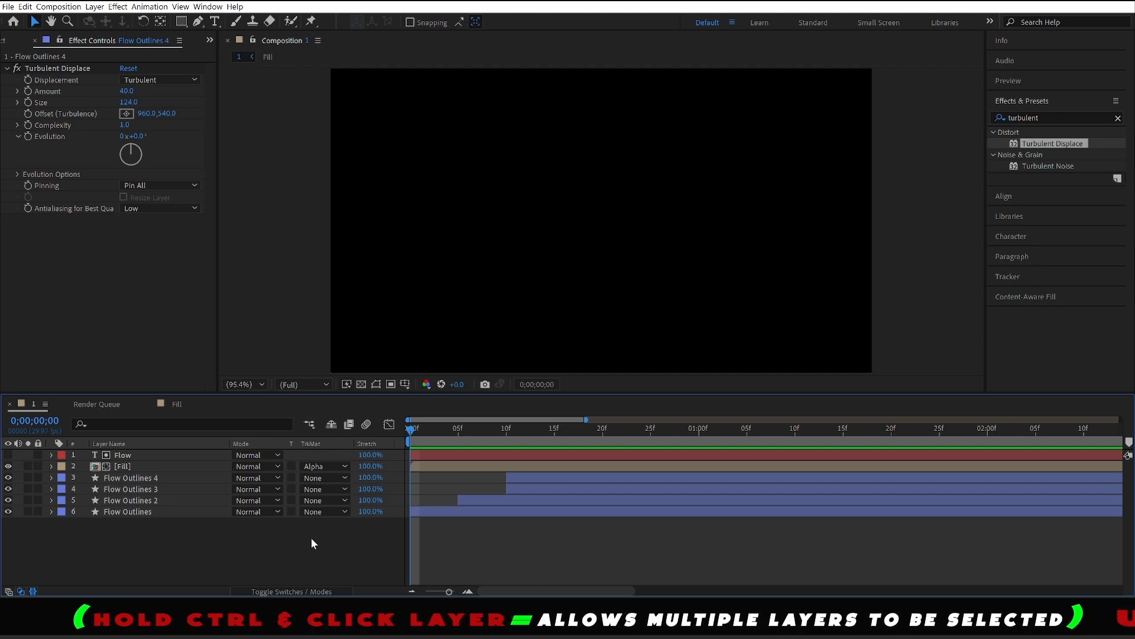
right_click(216, 556)
mouse_move(284, 436)
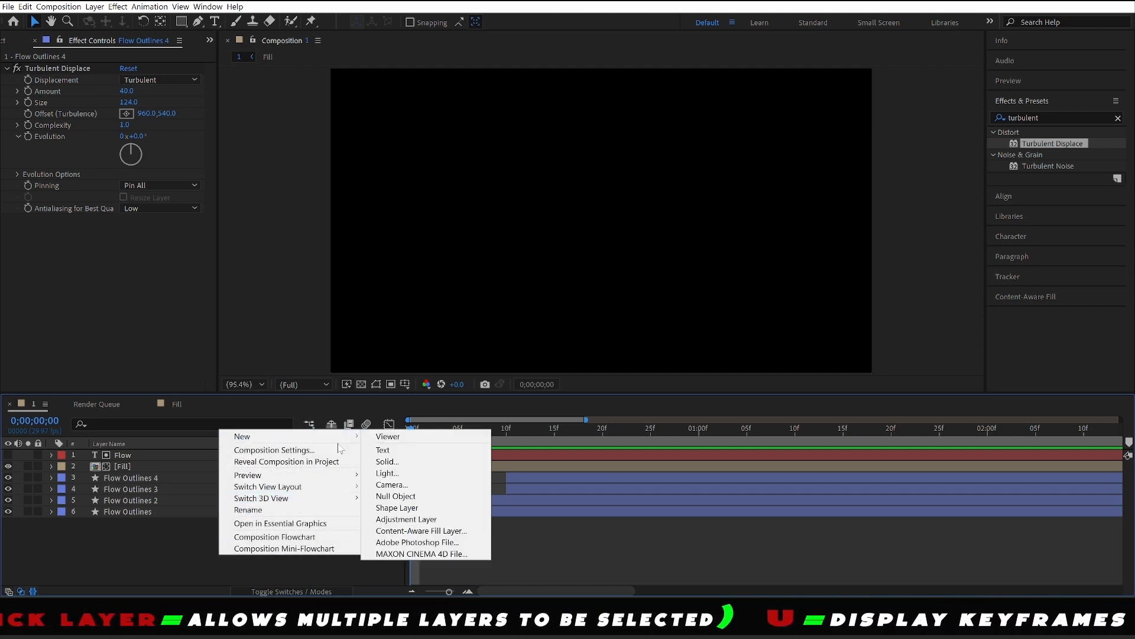
left_click(385, 461)
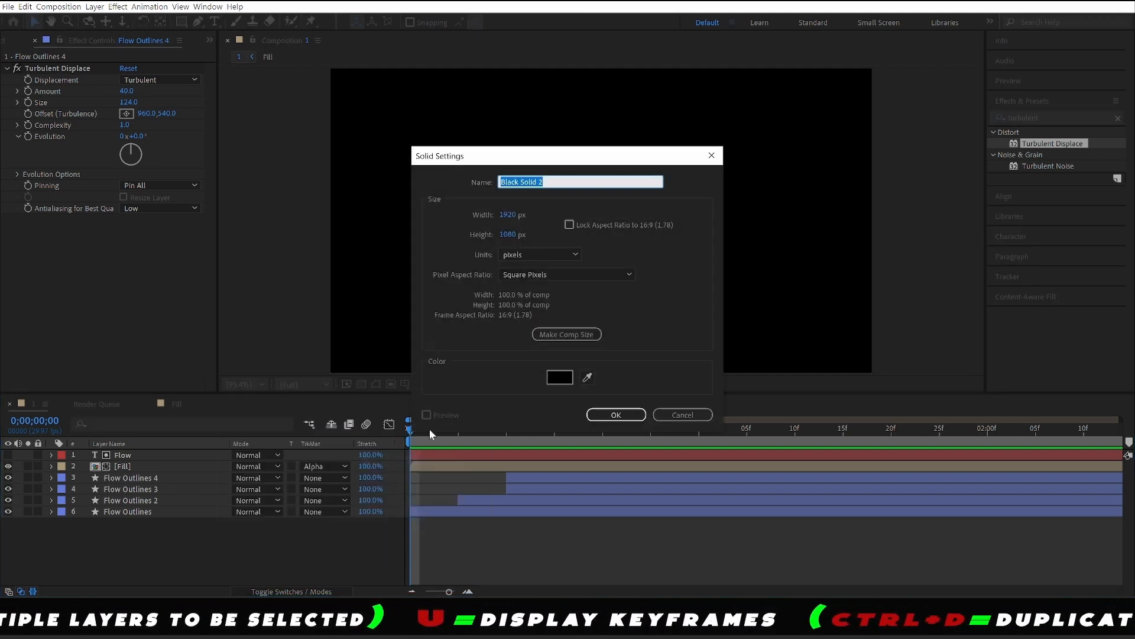
type("BG")
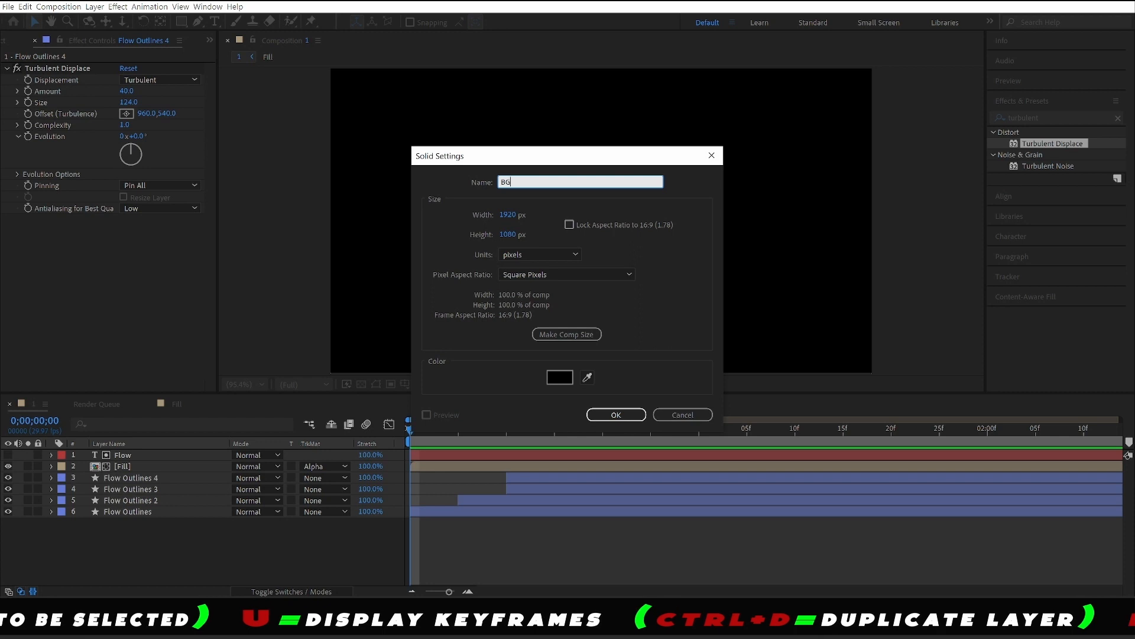
- Choose the blue 1A39D1 as the colour of the BG solid
left_click(560, 378)
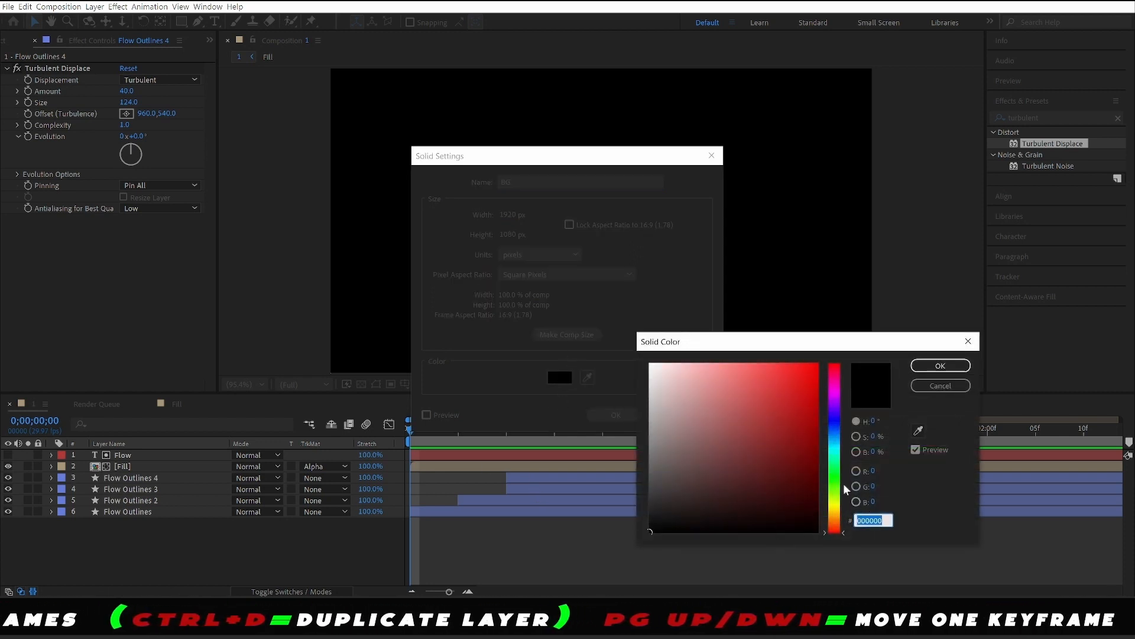
left_click_drag(835, 520, 836, 441)
left_click(807, 374)
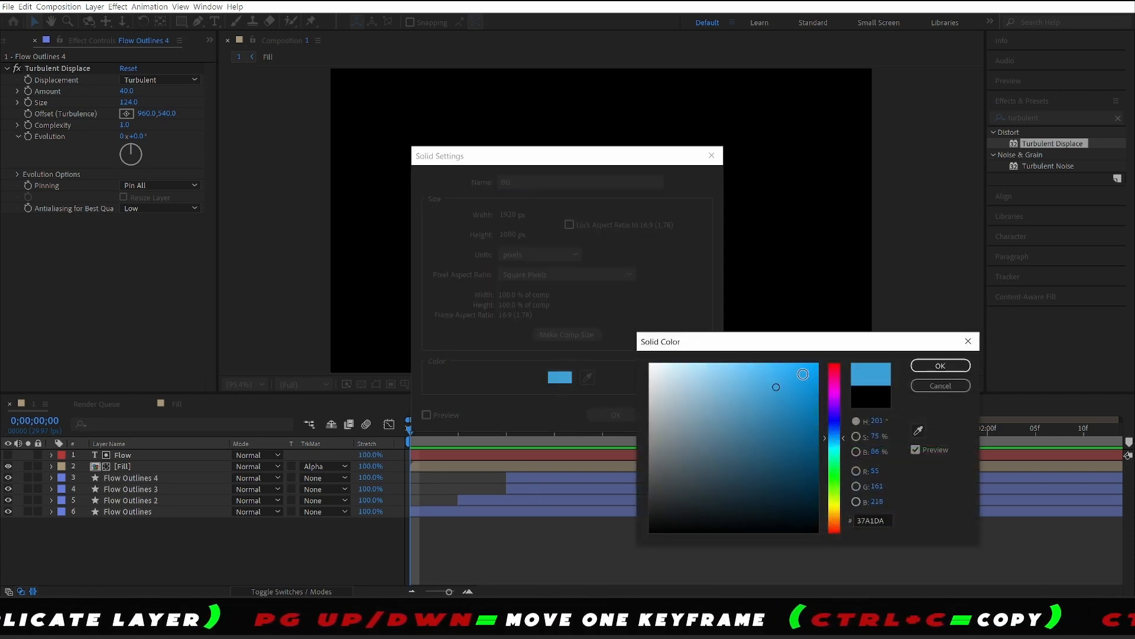
left_click(837, 430)
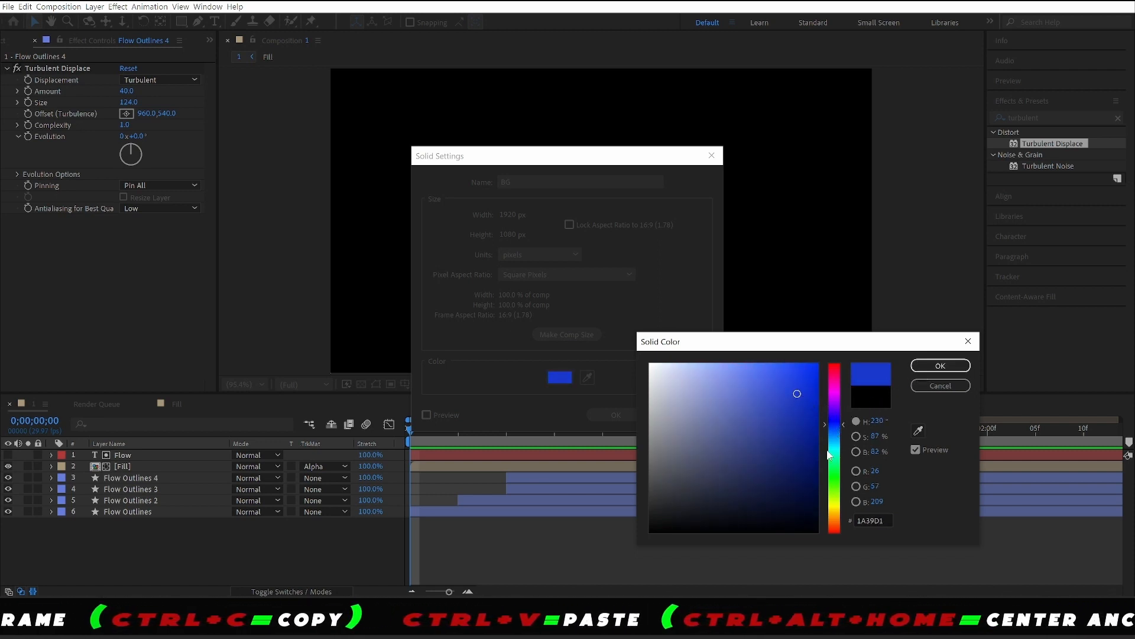
left_click(939, 366)
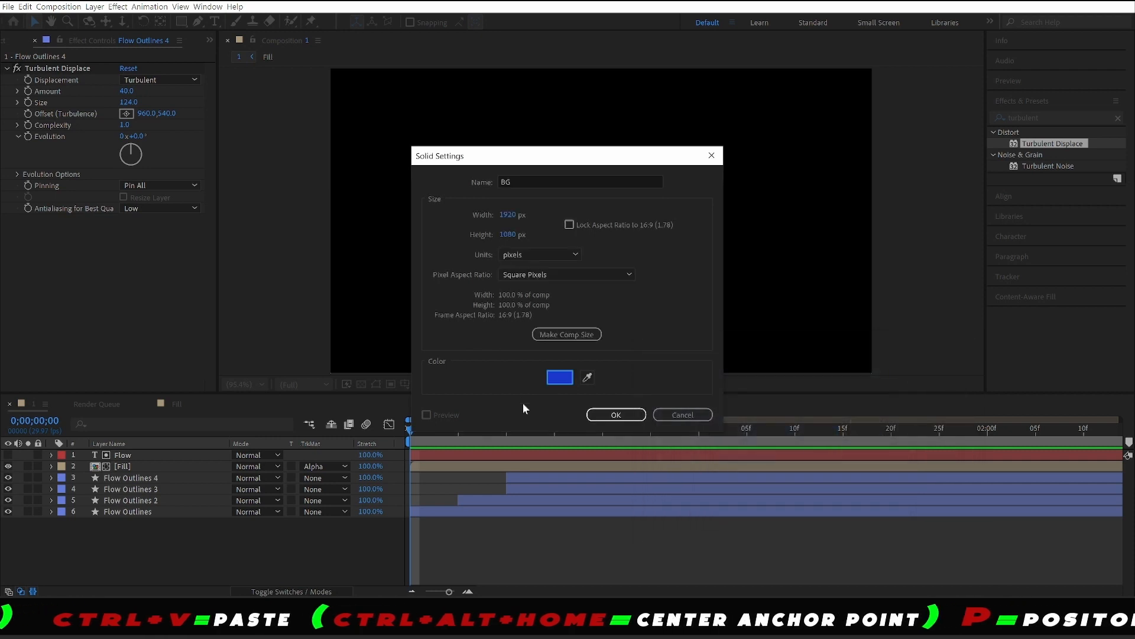
- Create the BG solid and move it below all the other layers, beneath Flow Outlines
left_click(597, 416)
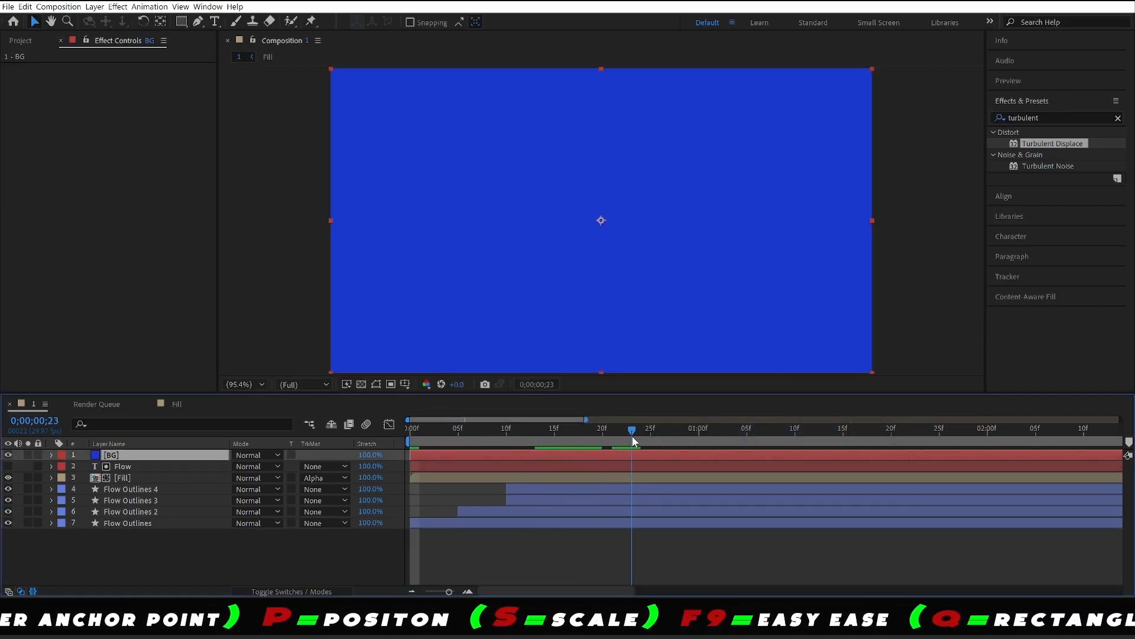
left_click_drag(156, 460, 161, 524)
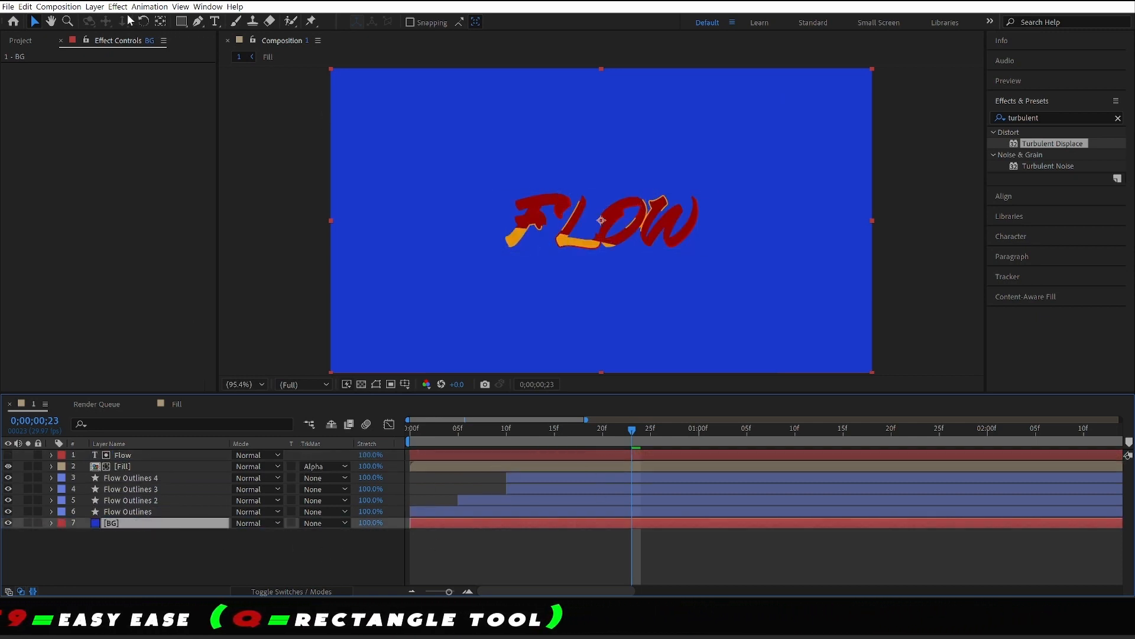
- Change the BG solid's colour to the dark green 144D3B and deselect the layer
left_click(95, 7)
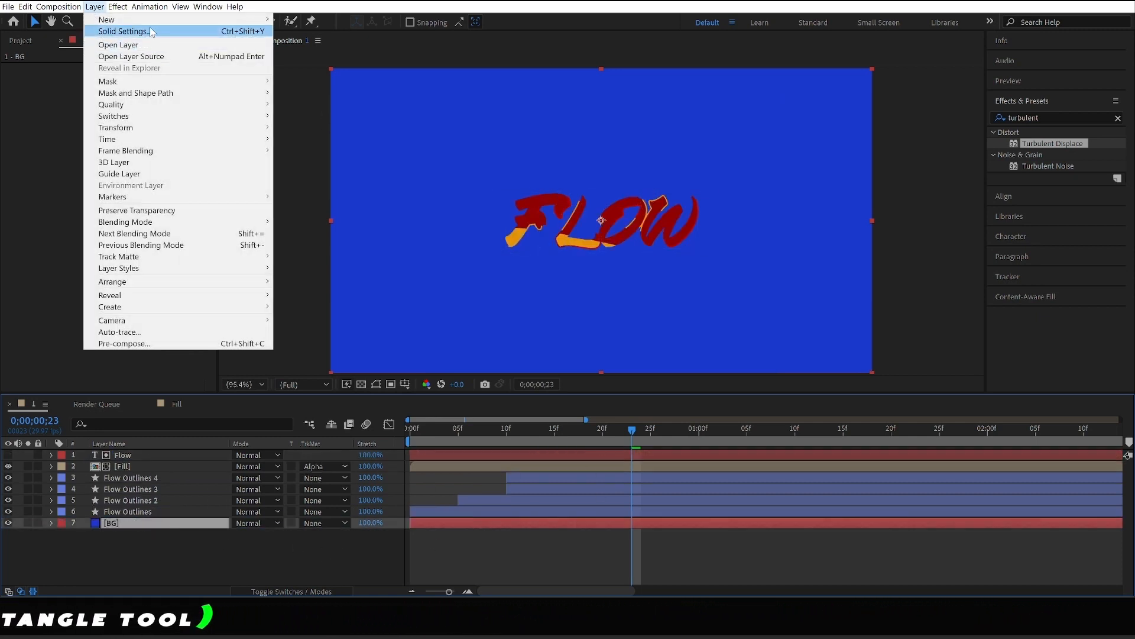
left_click(150, 31)
left_click_drag(537, 141, 1016, 170)
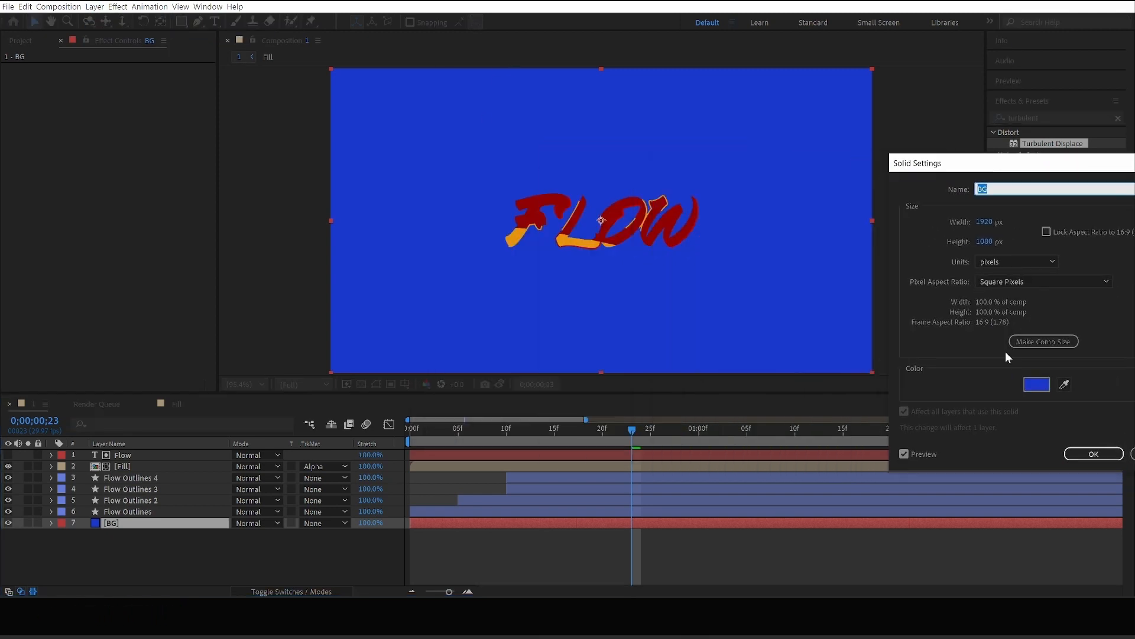
left_click(1036, 386)
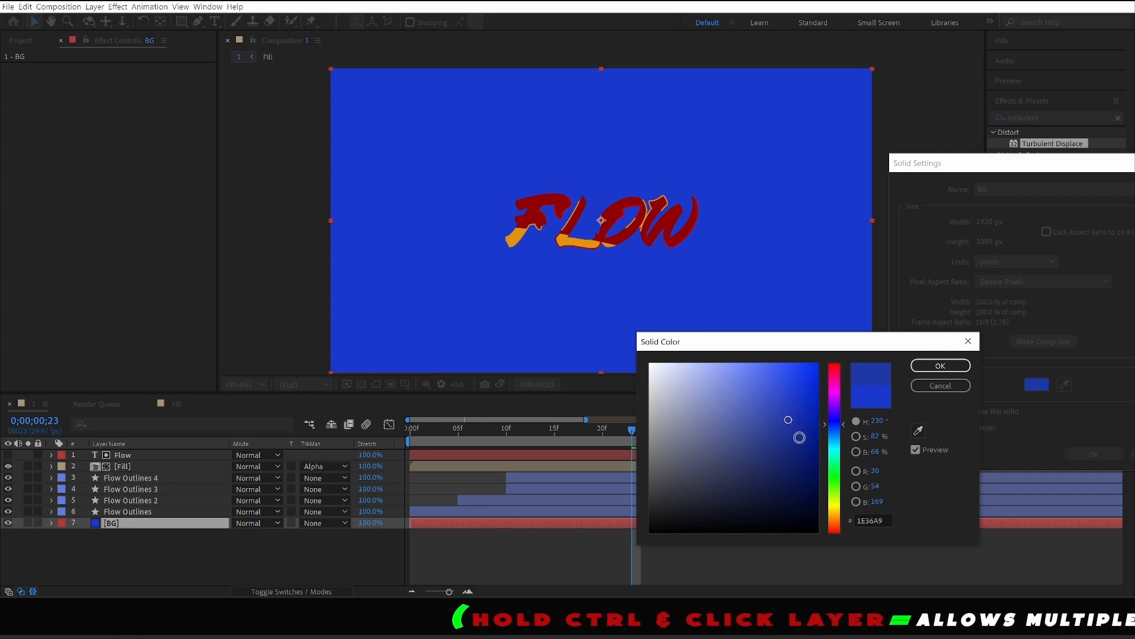
left_click(802, 447)
left_click_drag(803, 461, 779, 476)
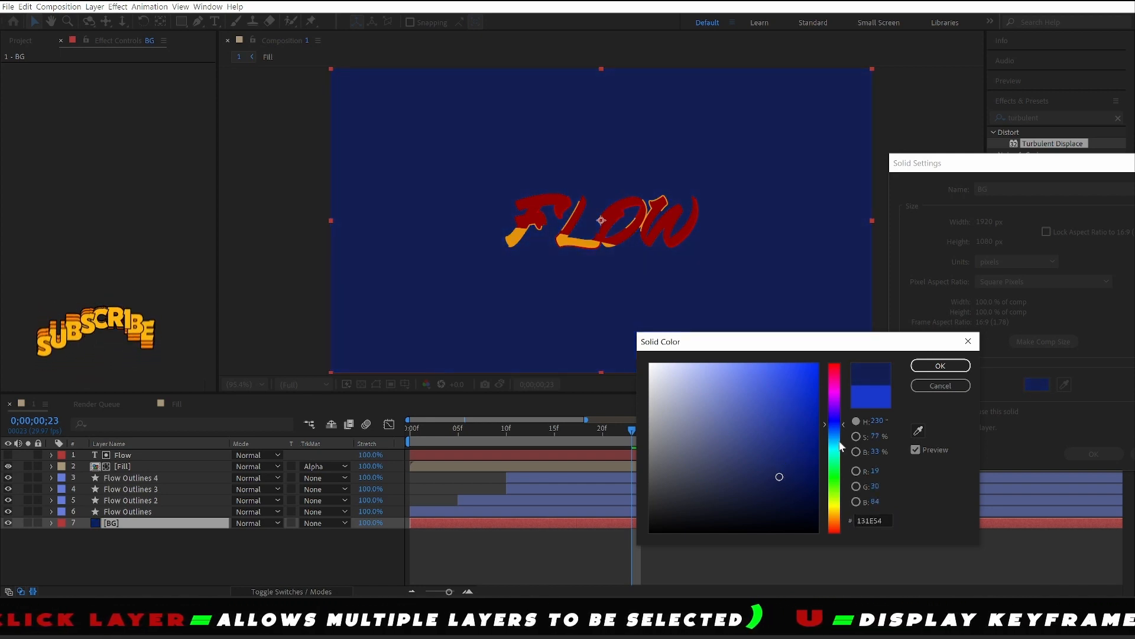
mouse_move(833, 425)
left_mouse_down()
mouse_move(833, 462)
mouse_move(773, 481)
left_mouse_up()
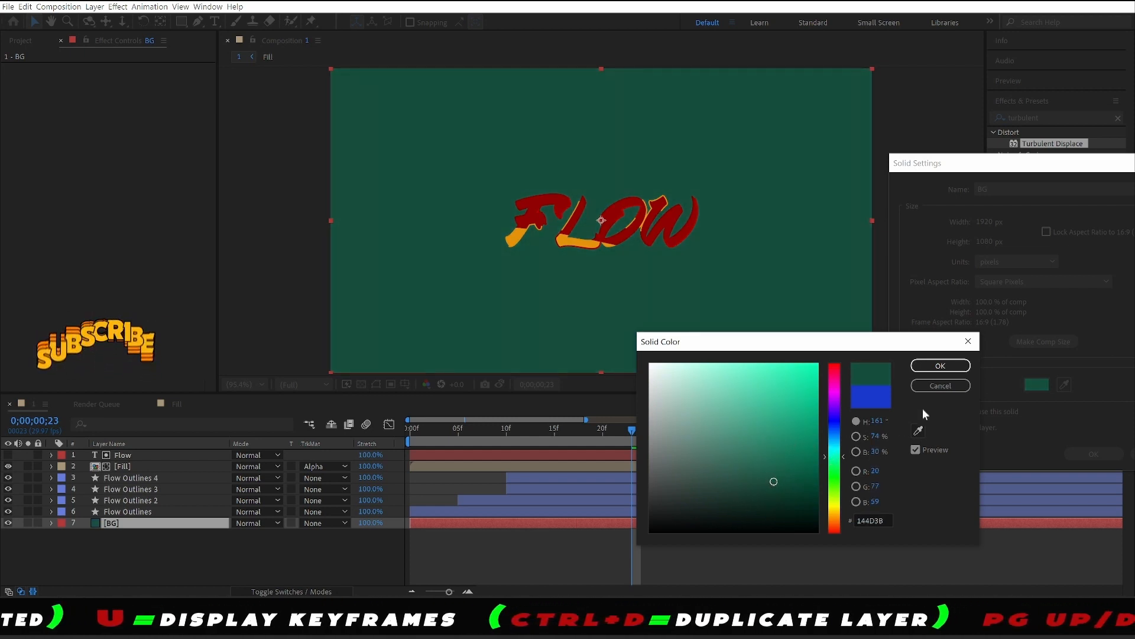
left_click(940, 366)
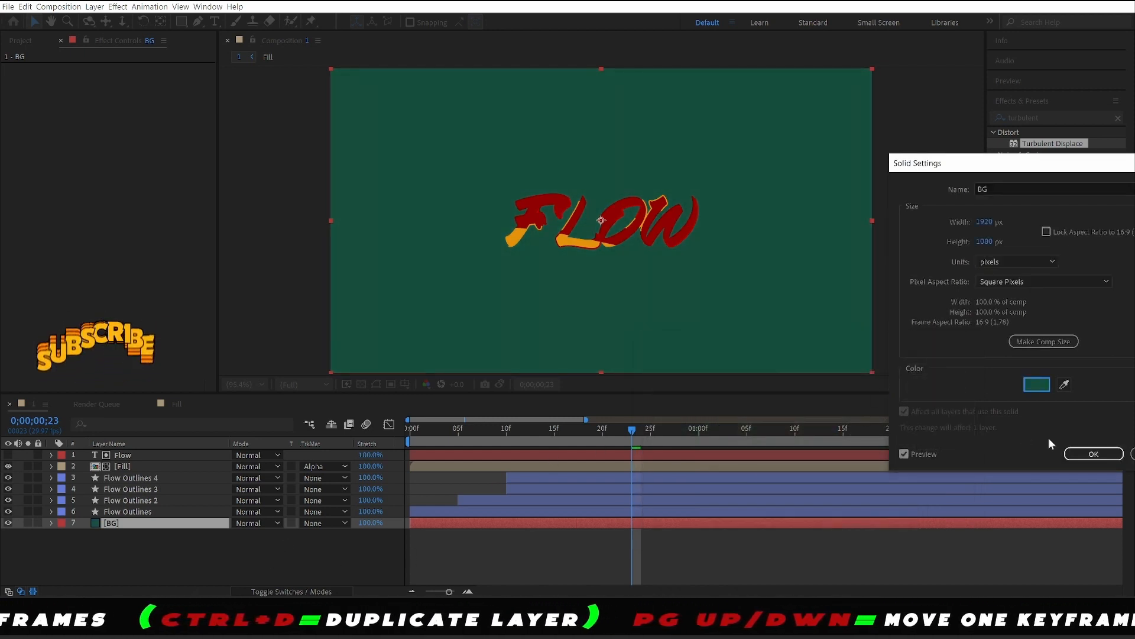
left_click(1093, 454)
left_click(350, 567)
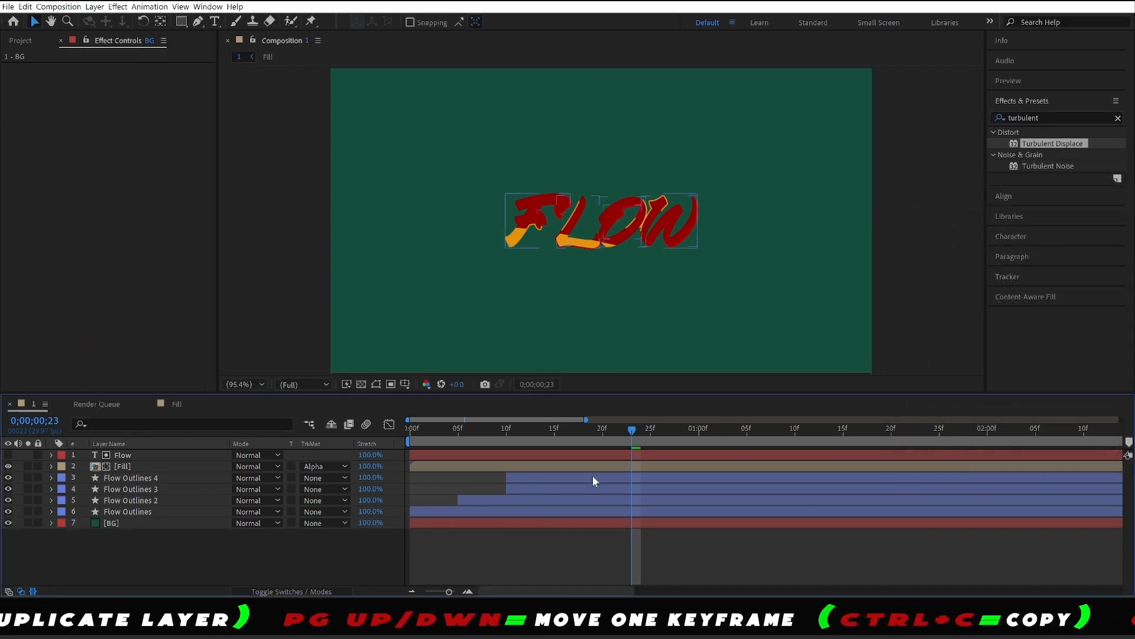
- Preview the text animation over the green background from the beginning and return to the first frame
left_click_drag(565, 433, 407, 437)
key("space")
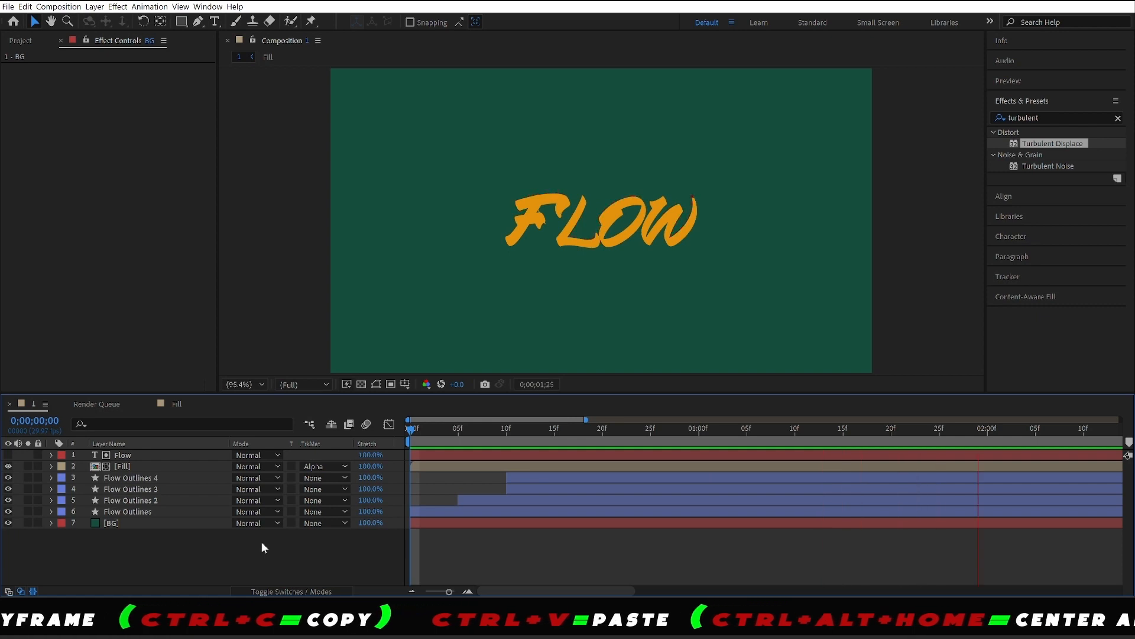
key("space")
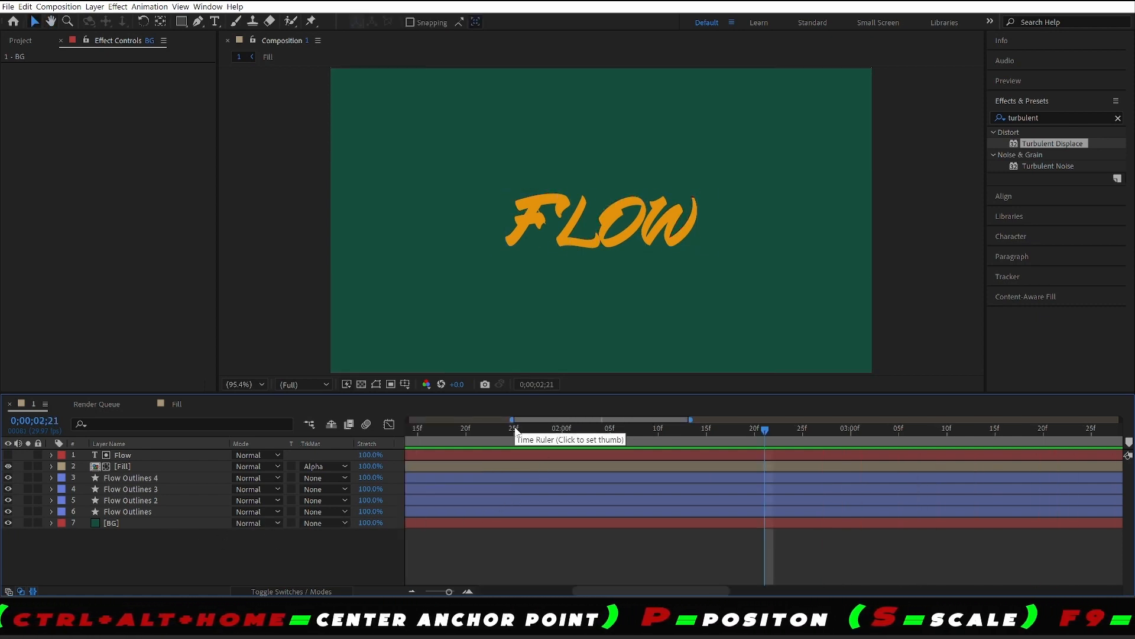
key("Home")
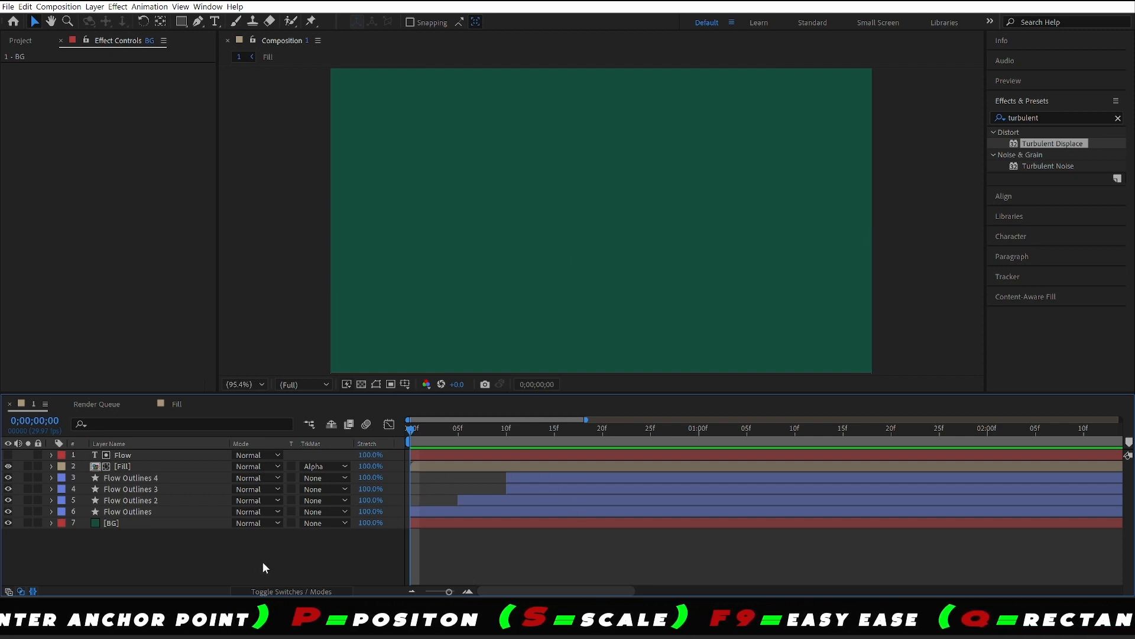
left_click(442, 448)
left_click_drag(433, 435, 411, 436)
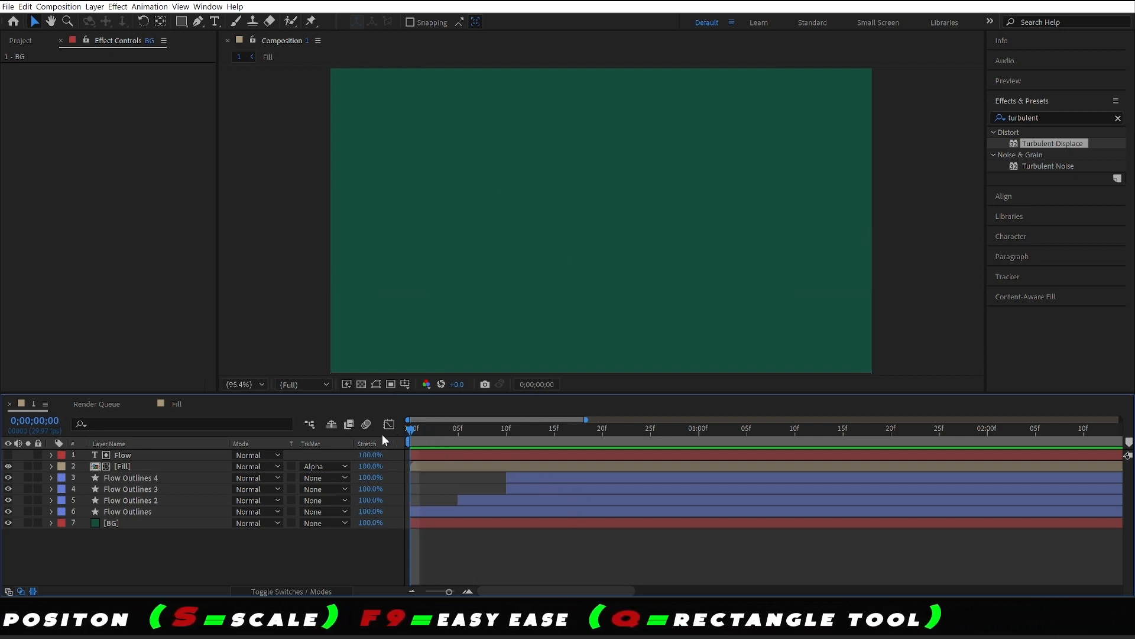
- Maximize the composition view and play the finished animation from the first frame
left_click(300, 349)
key("grave")
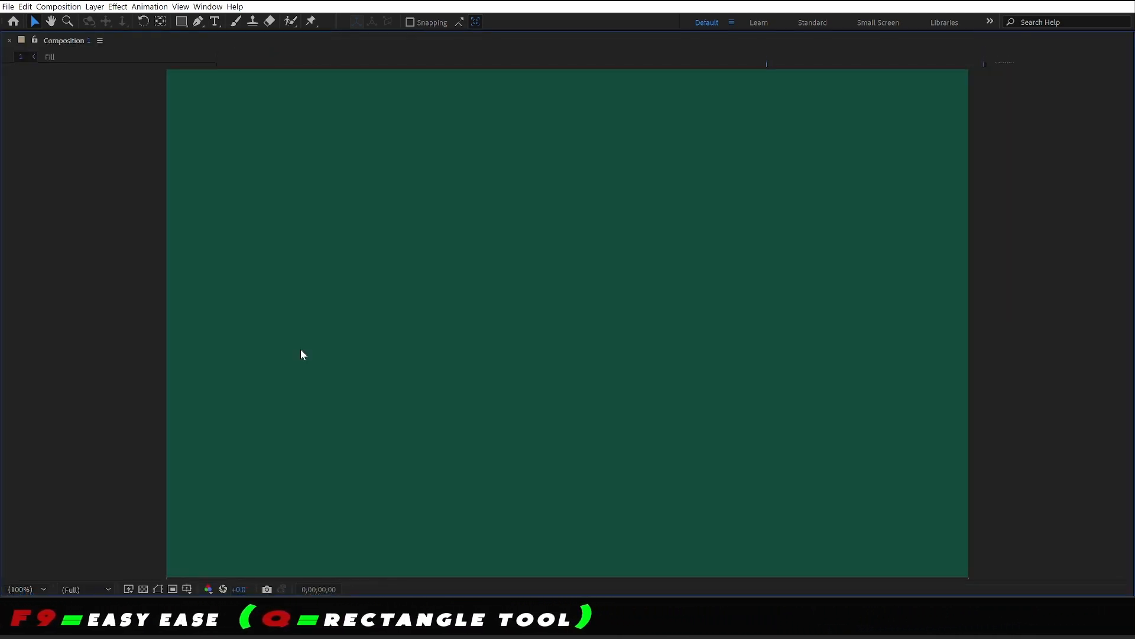
key("space")
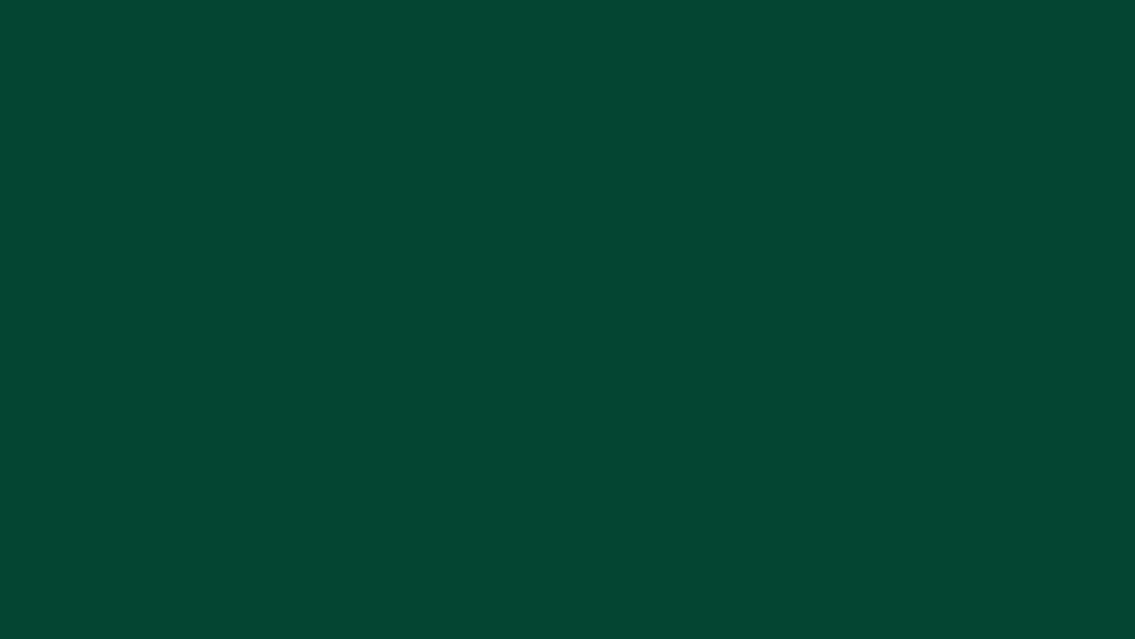